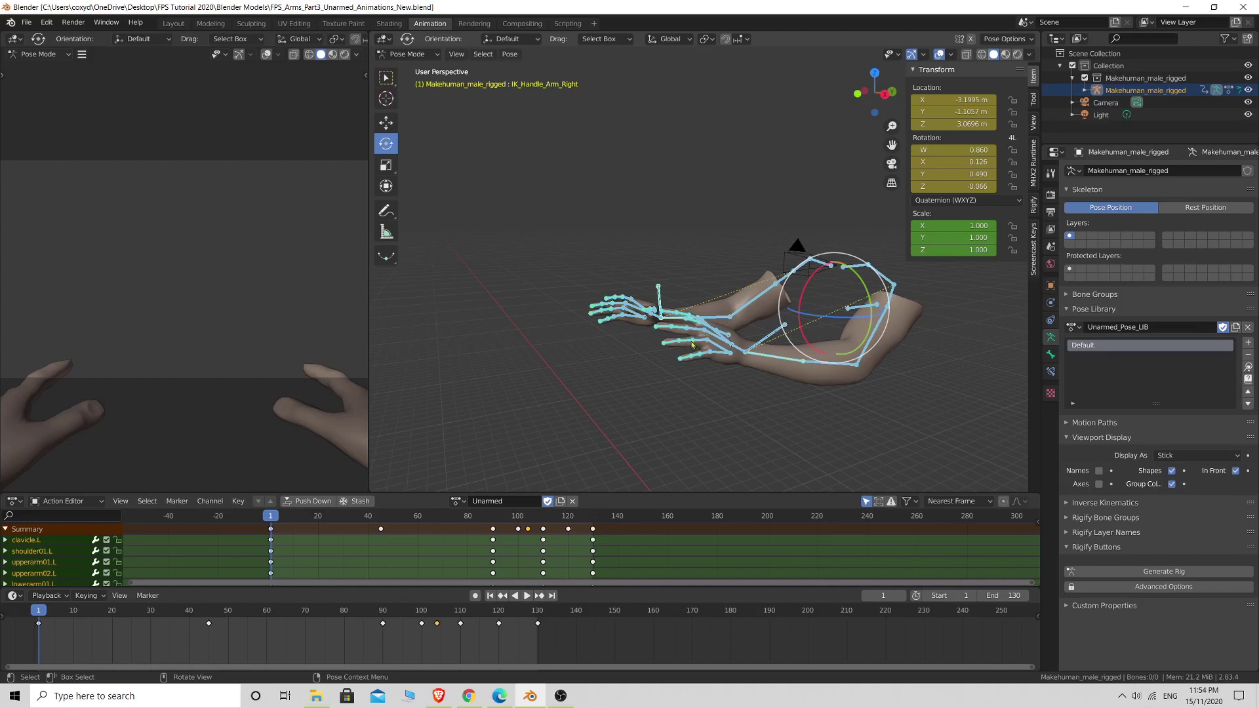
pyautogui.moveTo(772, 303); pyautogui.dragTo(641, 308, button='middle')
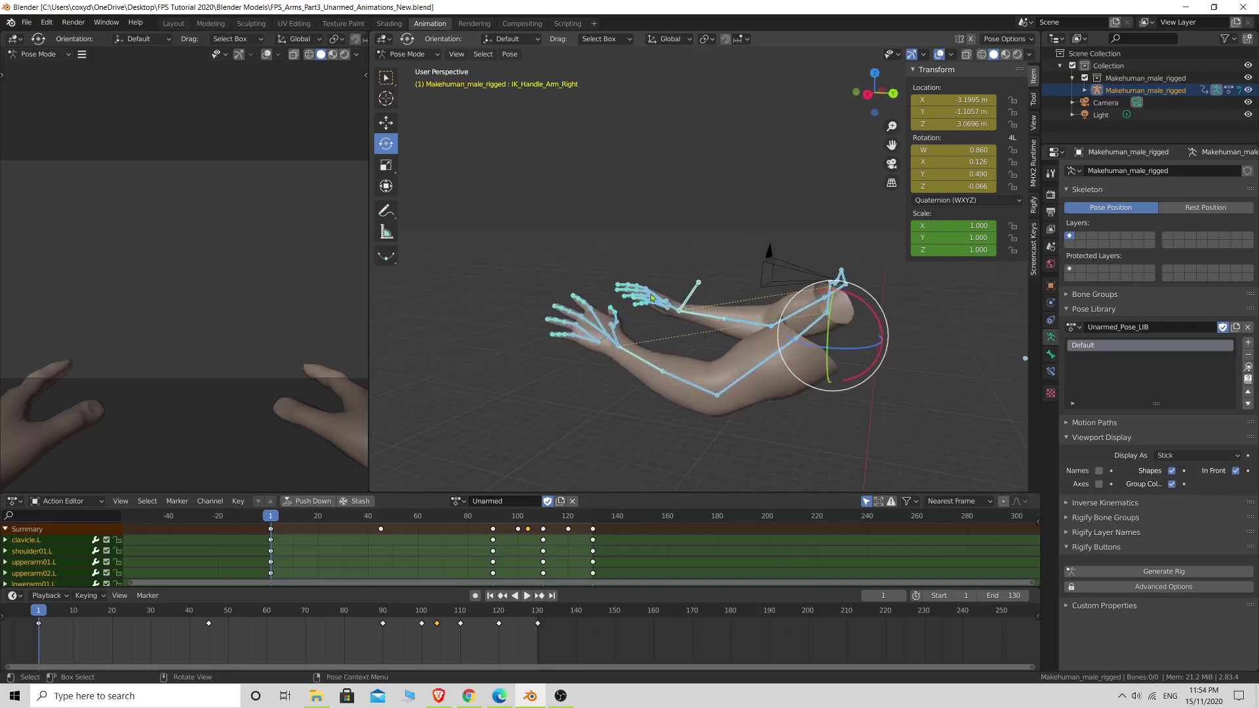
pyautogui.moveTo(655, 300); pyautogui.dragTo(742, 358, button='middle')
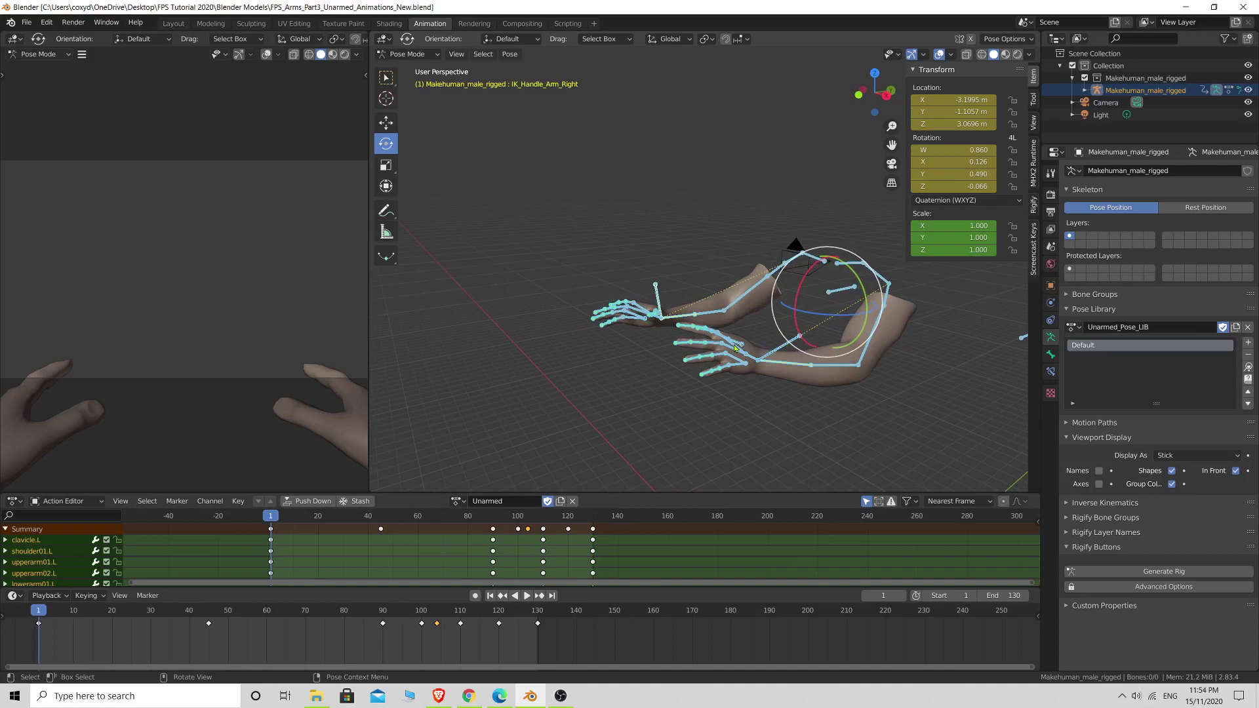
pyautogui.moveTo(722, 343); pyautogui.dragTo(687, 340, button='middle')
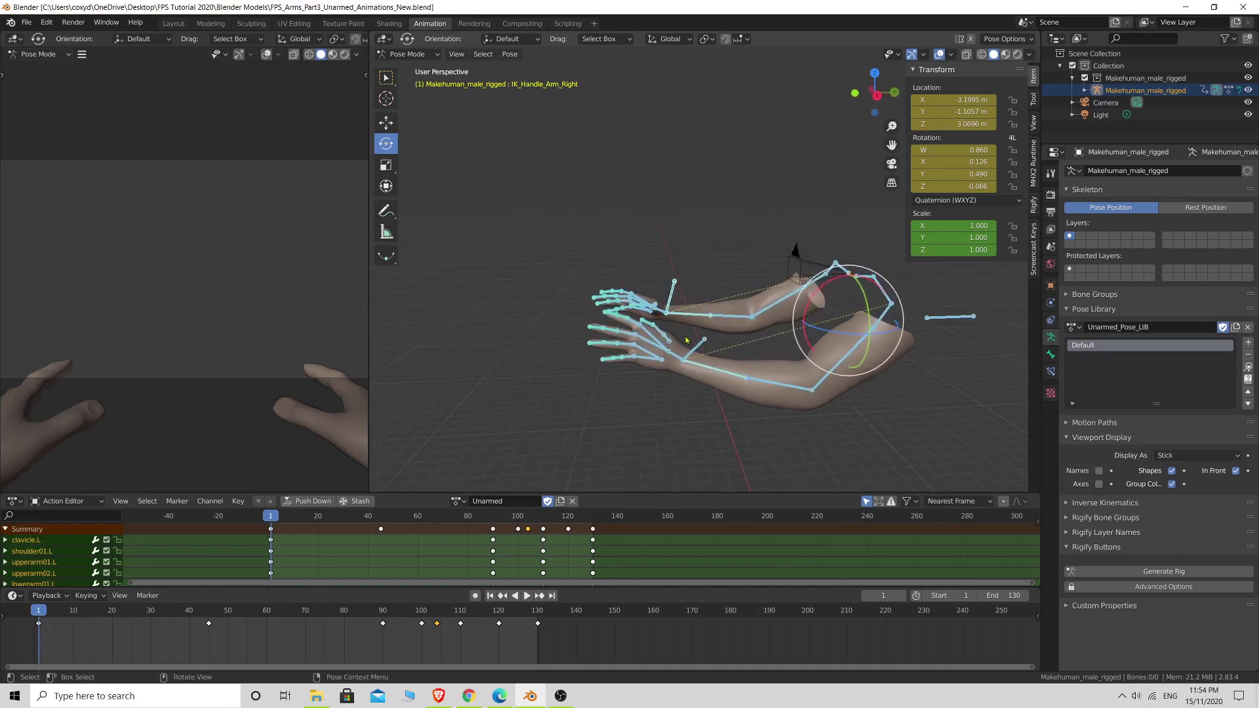
# Switch to Chrome, look over the "Blender 2.90 Low Poly Weapon Rigging" video page on YouTube, and return to Blender
pyautogui.click(482, 697)
pyautogui.scroll(-3, 296, 465)
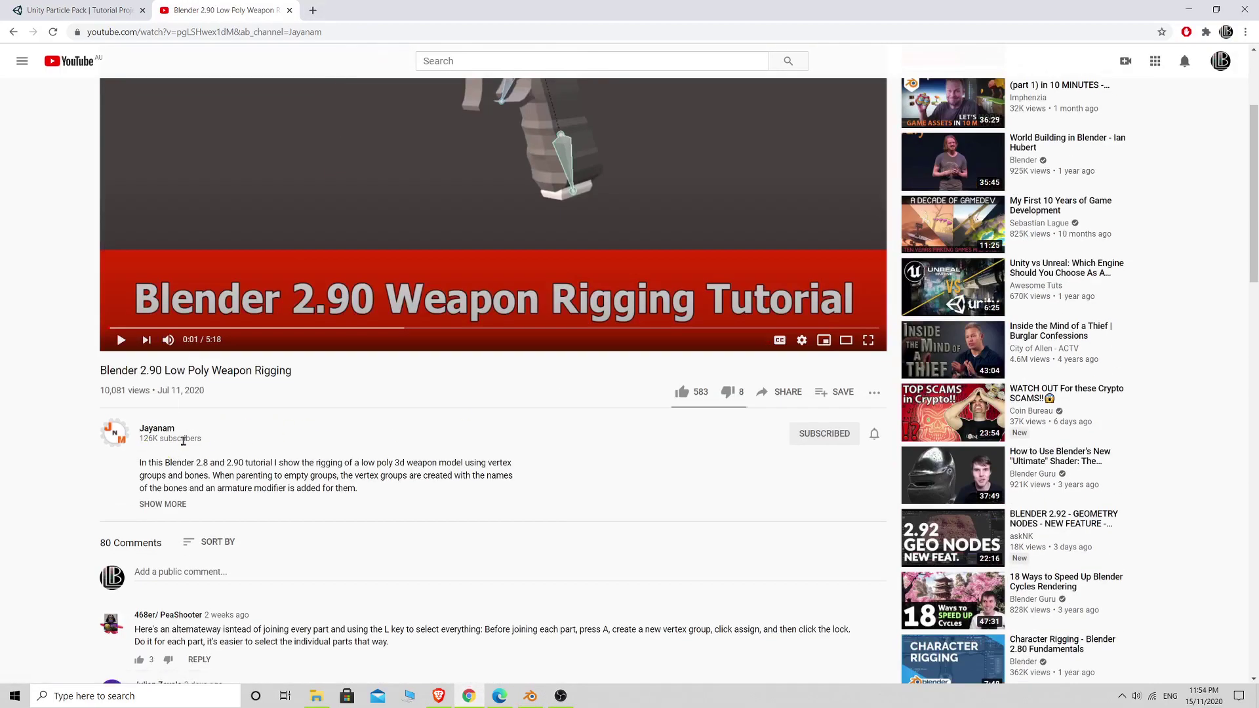
pyautogui.scroll(3, 419, 451)
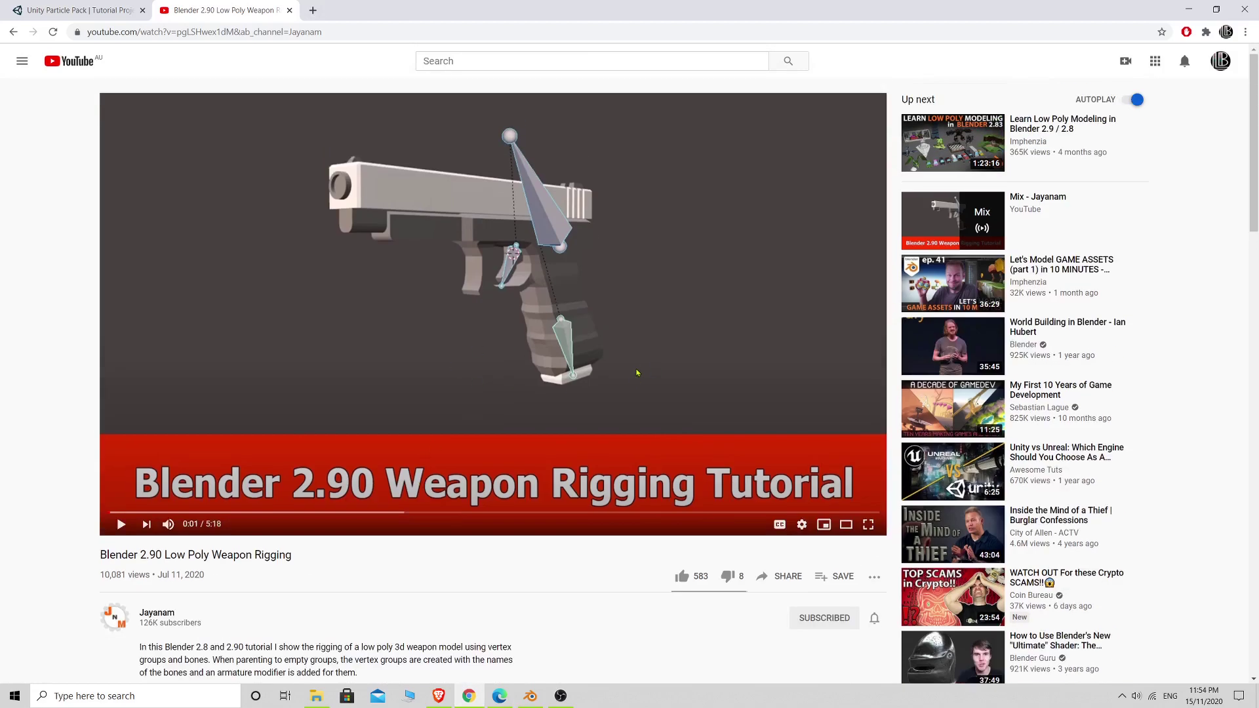
pyautogui.click(529, 696)
pyautogui.moveTo(843, 314); pyautogui.dragTo(741, 331, button='middle')
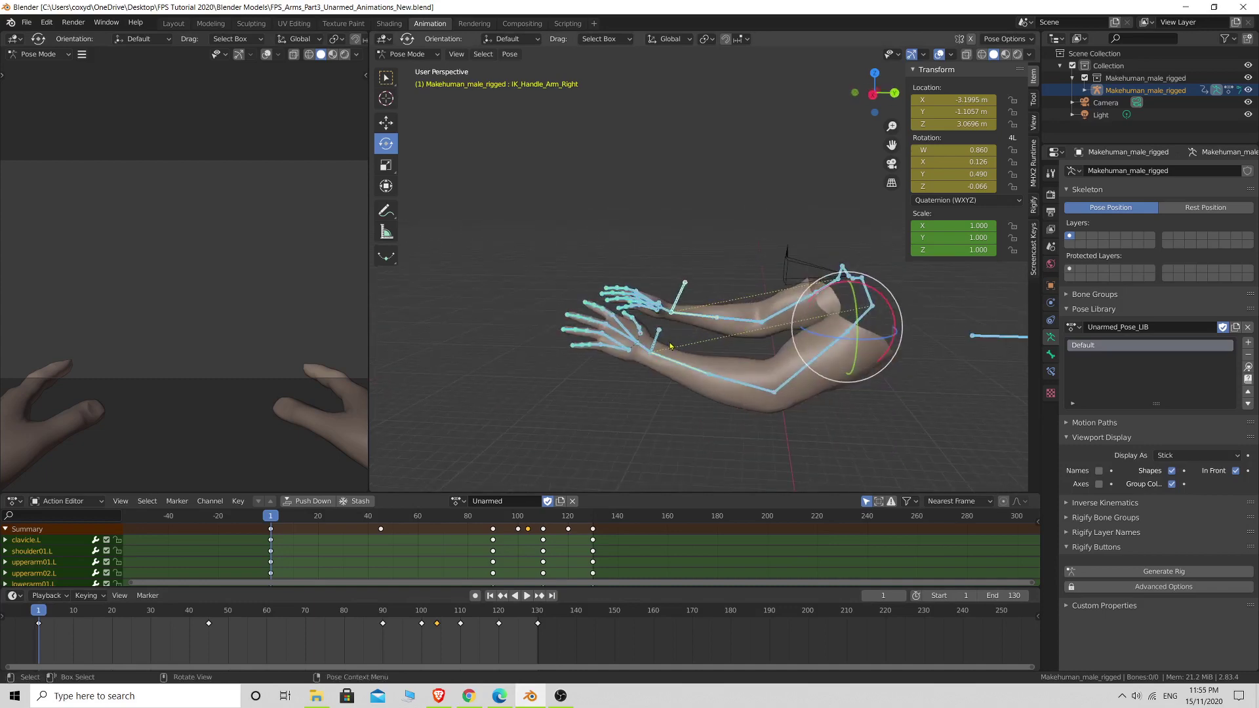
pyautogui.moveTo(671, 346); pyautogui.dragTo(852, 367, button='middle')
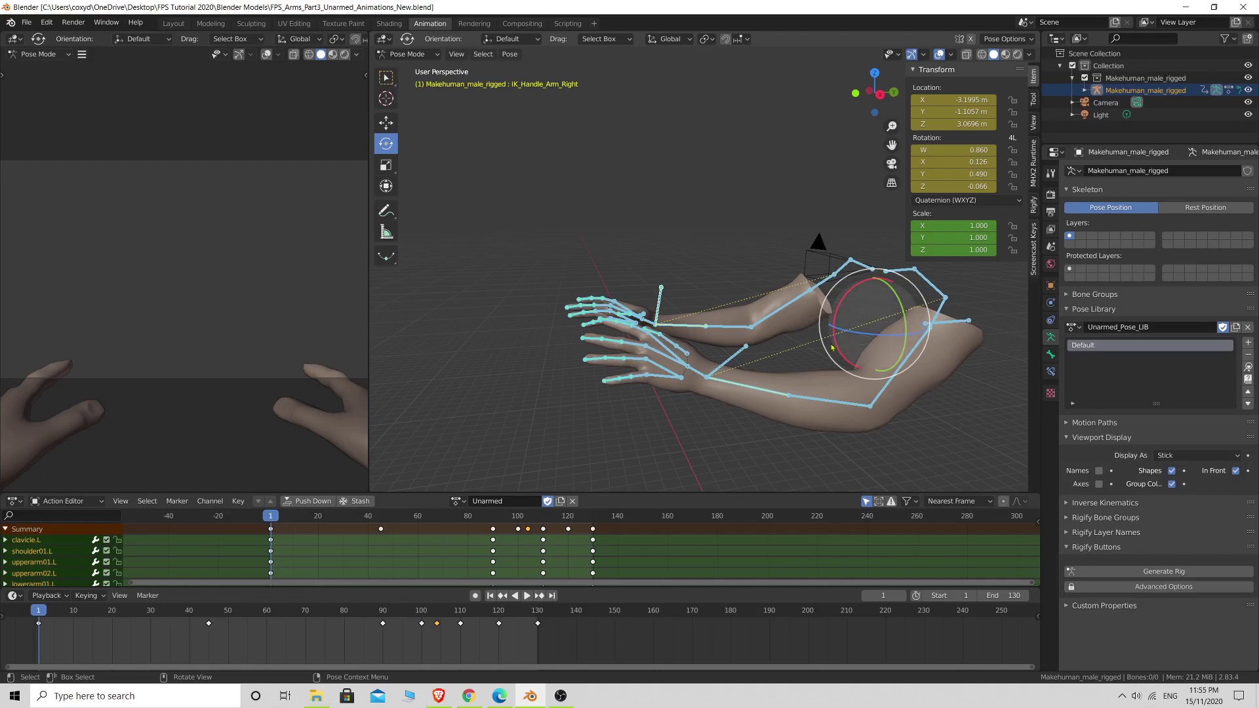
pyautogui.moveTo(796, 341)
pyautogui.mouseDown(button='middle')
pyautogui.moveTo(777, 347)
pyautogui.moveTo(829, 345)
pyautogui.moveTo(791, 347)
pyautogui.mouseUp(button='middle')
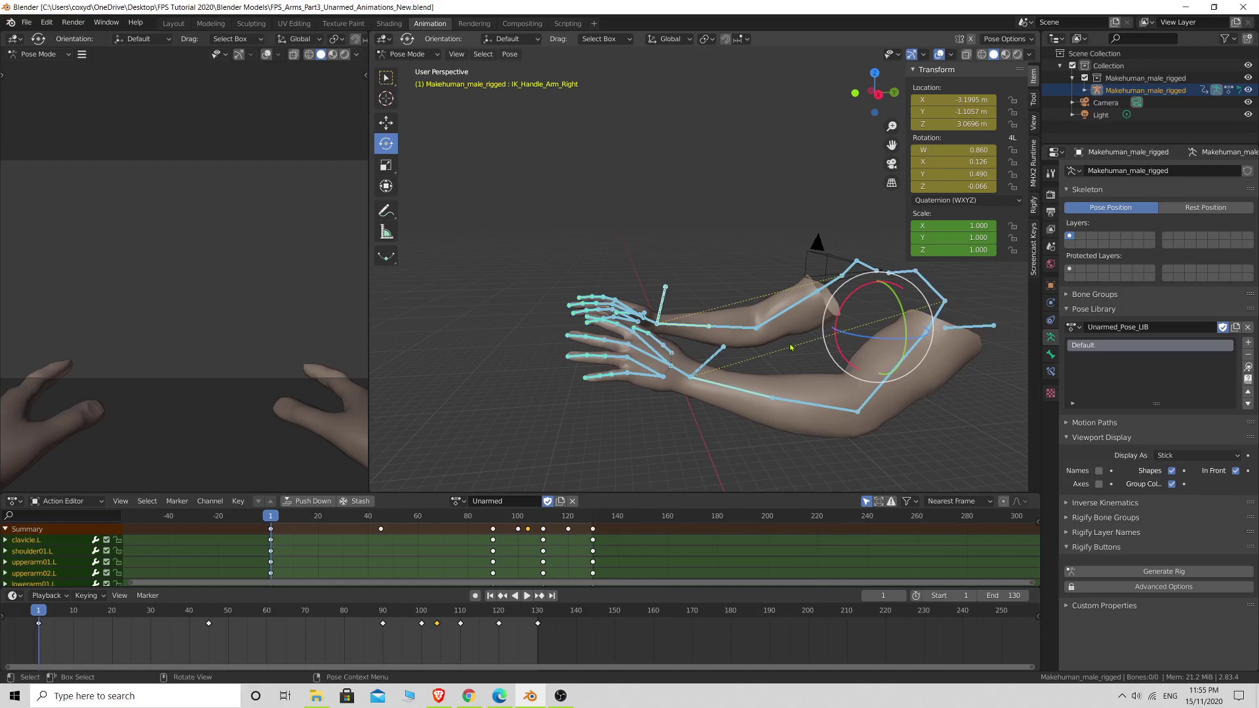
pyautogui.moveTo(767, 347)
pyautogui.mouseDown(button='middle')
pyautogui.moveTo(787, 346)
pyautogui.moveTo(747, 349)
pyautogui.moveTo(782, 355)
pyautogui.mouseUp(button='middle')
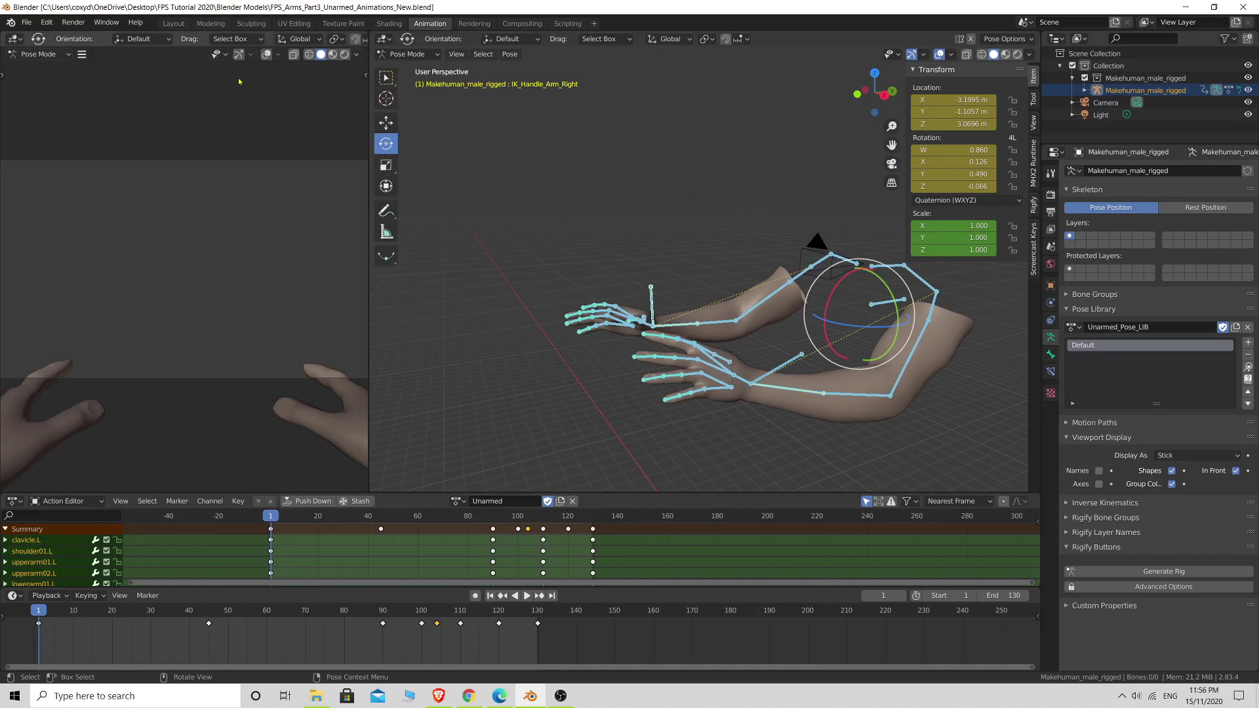
# Import the glock pistol model as a Wavefront OBJ from the FPS Tutorial 2020 folder
pyautogui.click(26, 22)
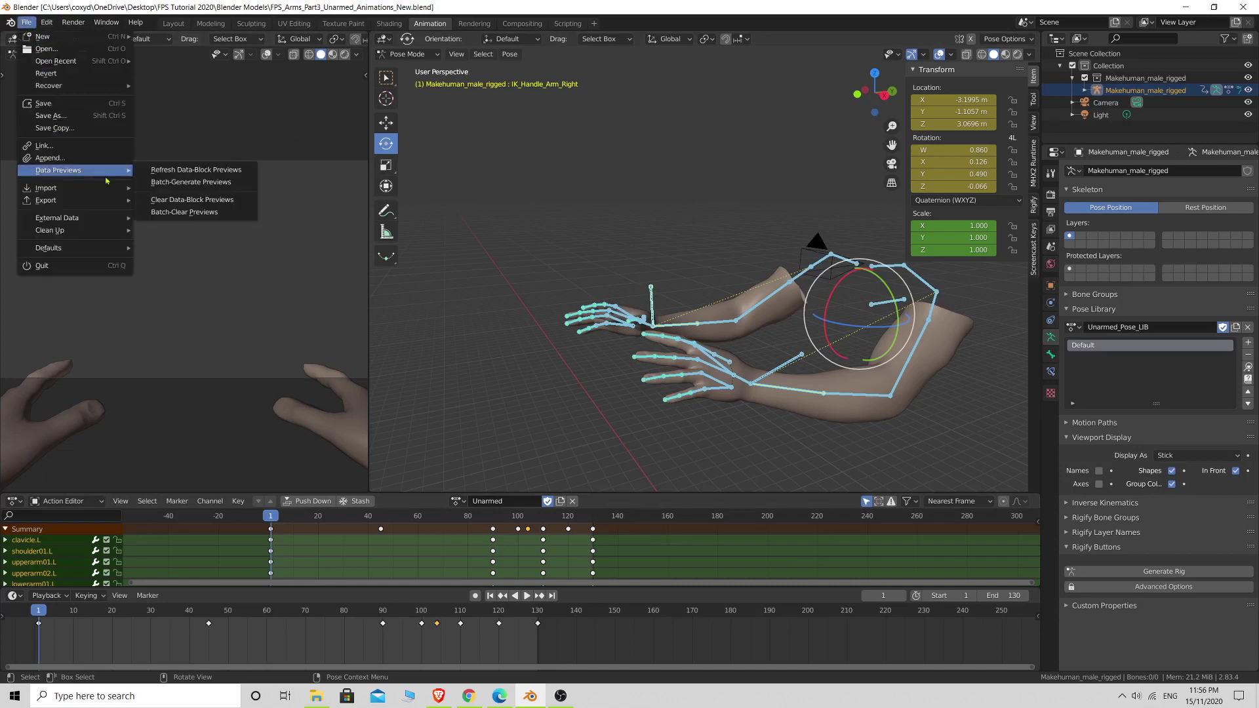
pyautogui.moveTo(46, 188)
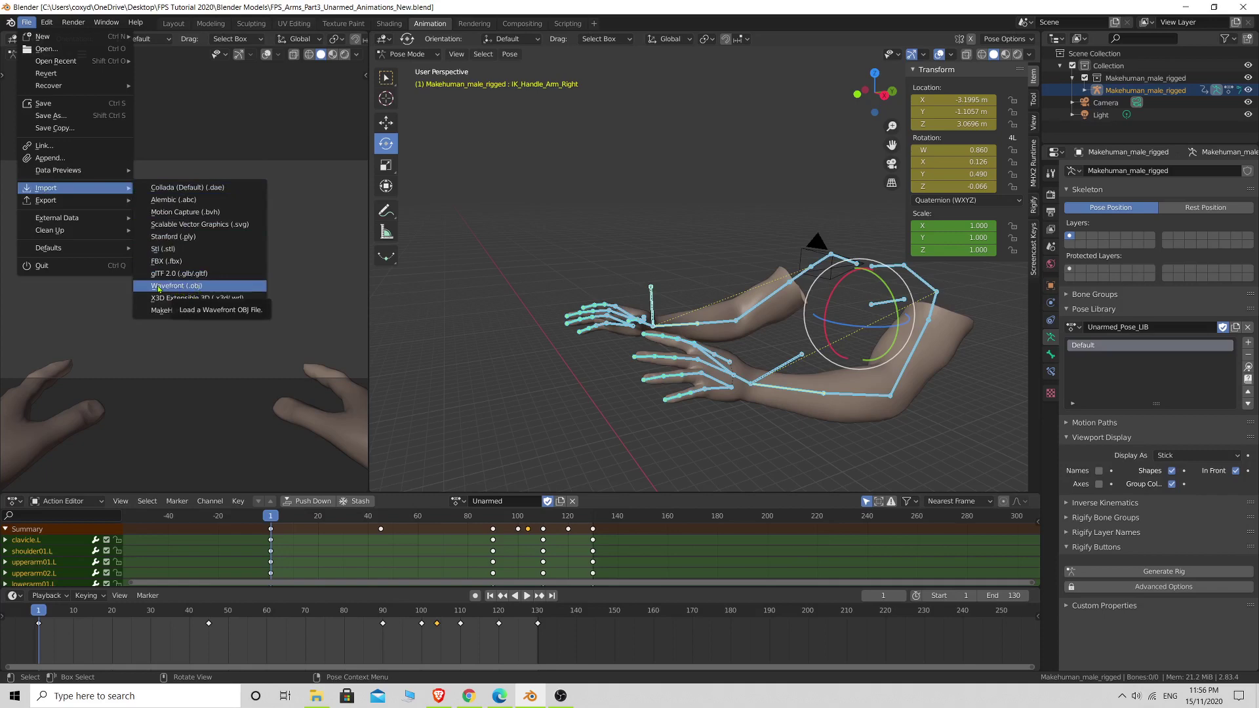
pyautogui.click(183, 287)
pyautogui.click(371, 506)
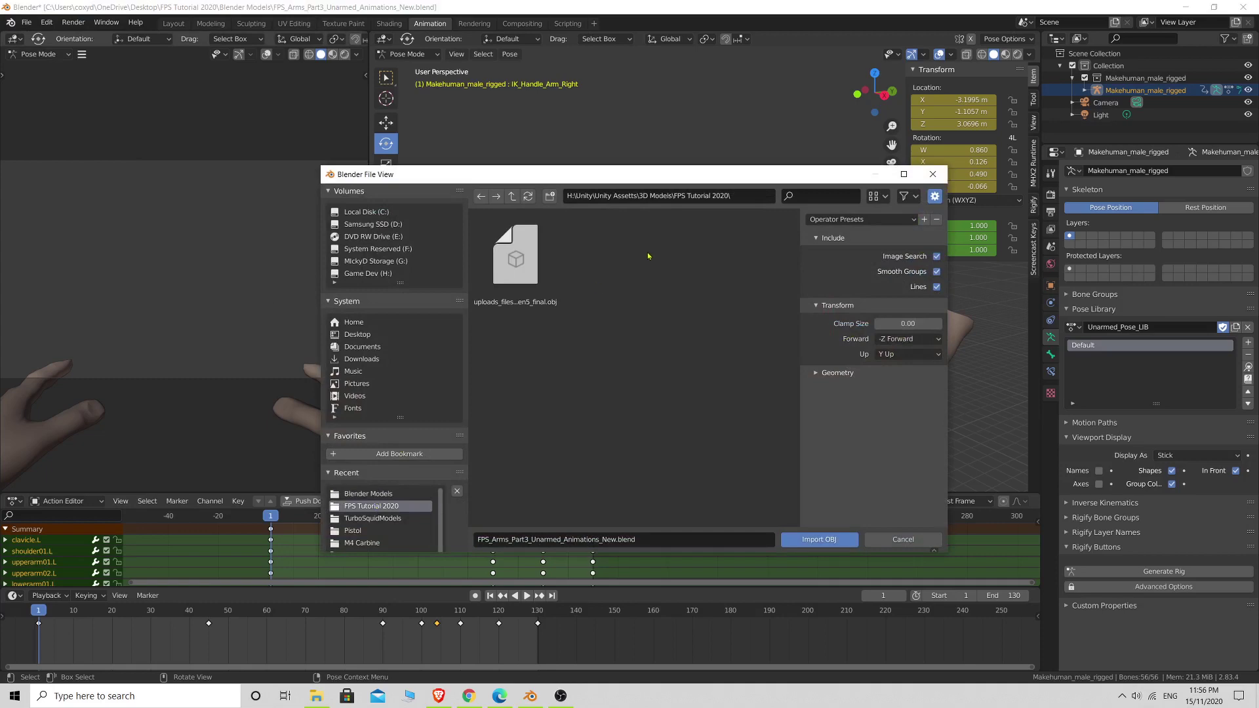
pyautogui.doubleClick(520, 267)
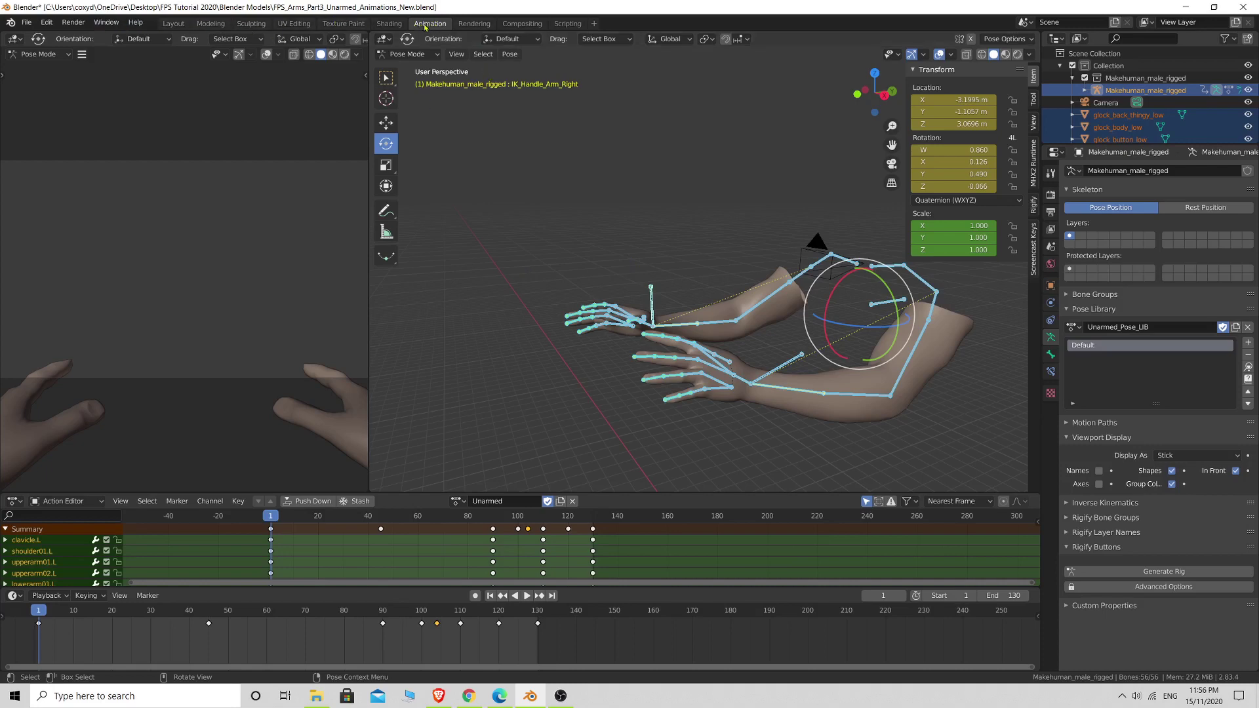
# Switch to the Layout workspace and bring the arms and the world origin into view
pyautogui.click(174, 25)
pyautogui.moveTo(571, 263); pyautogui.dragTo(629, 268, button='middle')
pyautogui.scroll(-4, 570, 378)
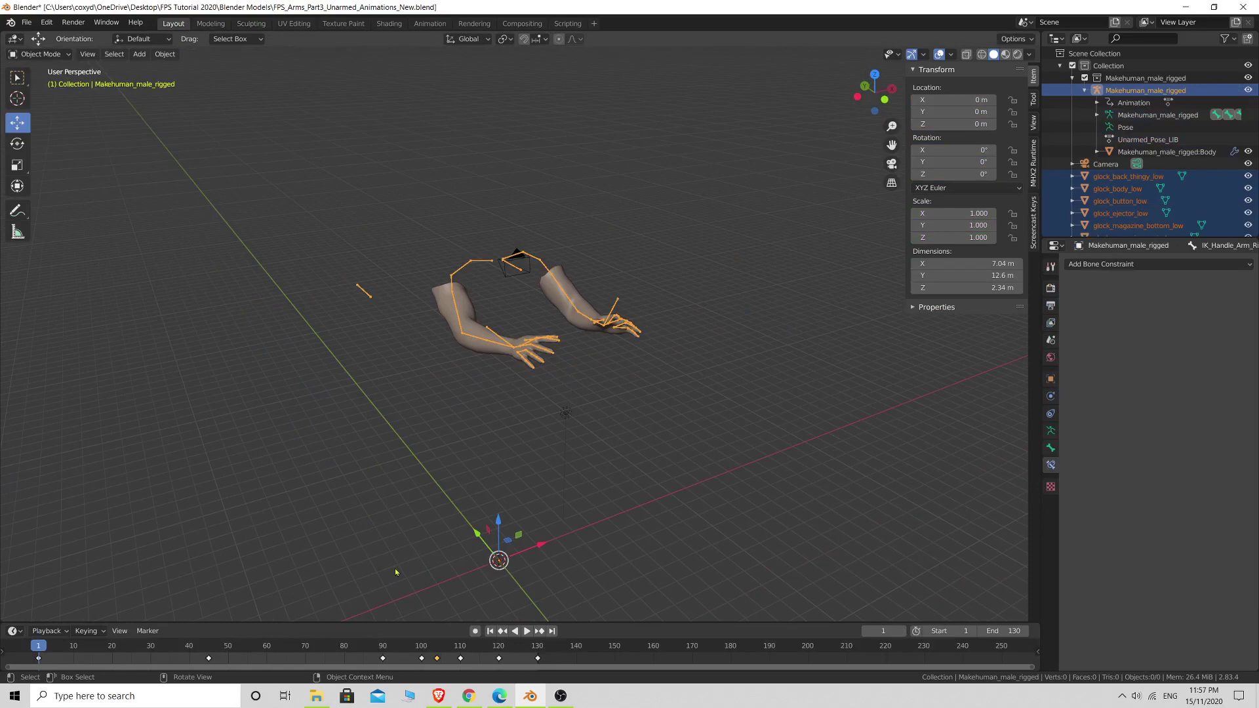
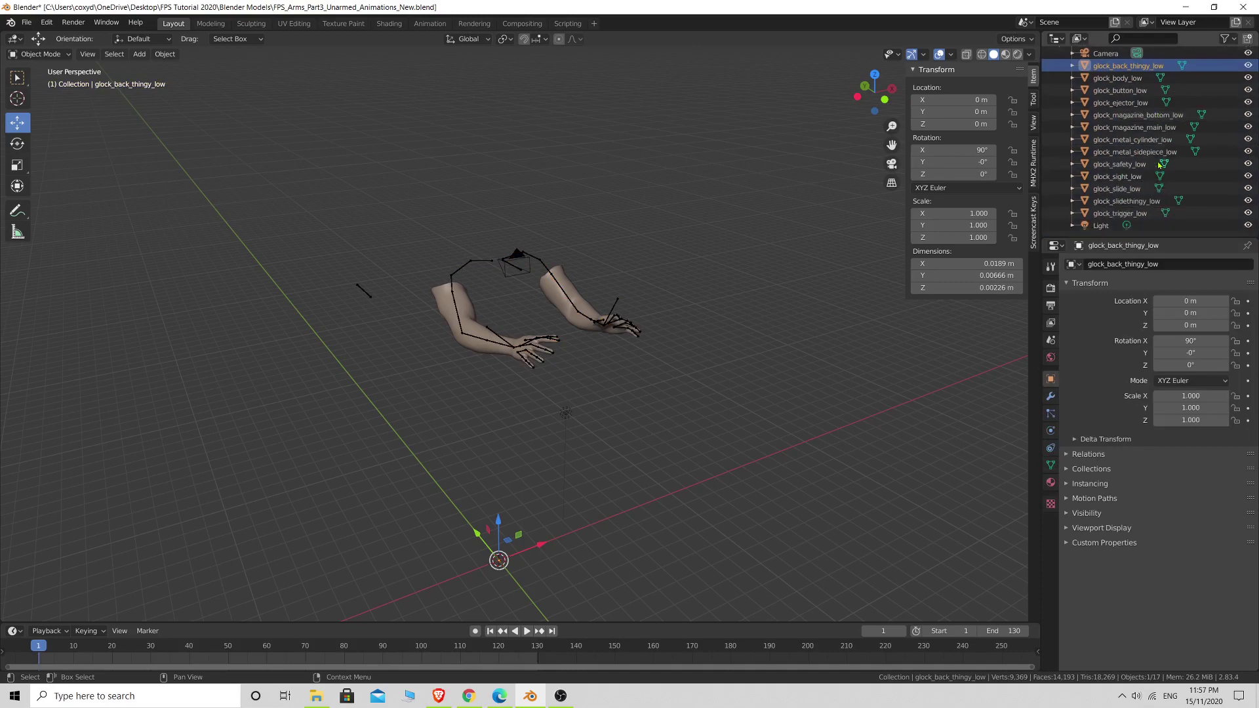
# Look through the imported glock part objects listed in the scene collection
pyautogui.scroll(3, 1154, 154)
pyautogui.scroll(-3, 1155, 152)
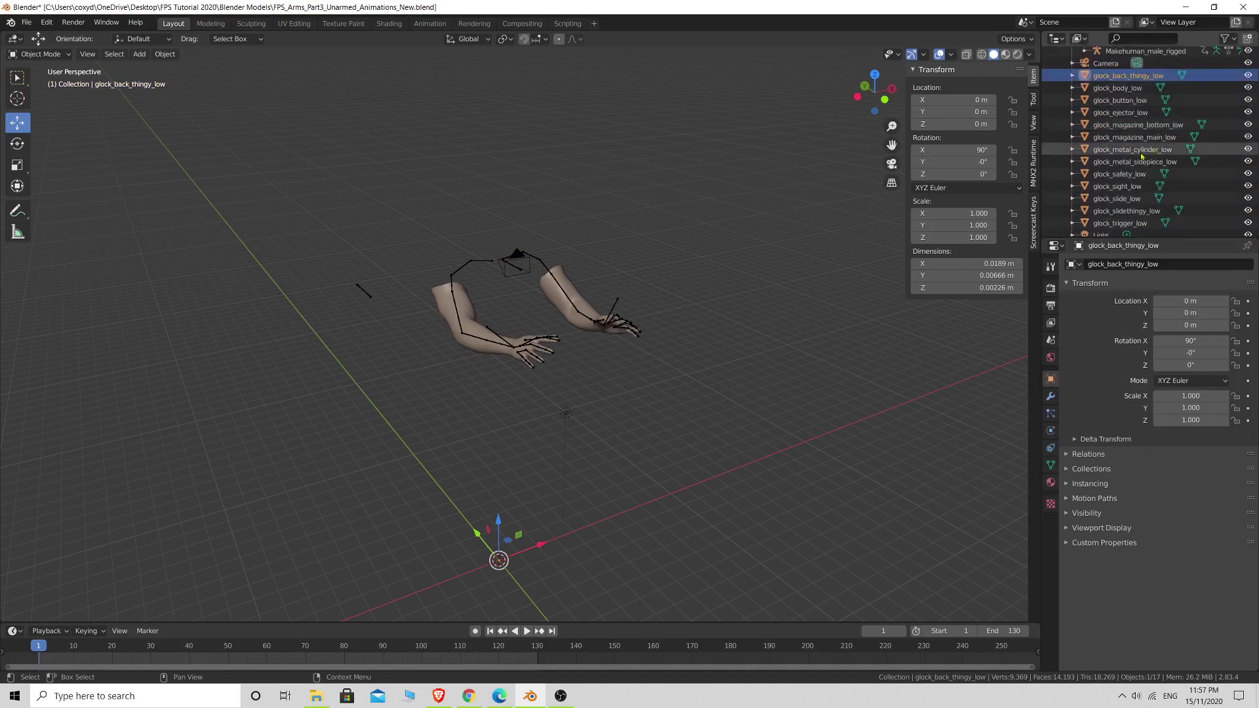
pyautogui.scroll(-1, 1144, 158)
pyautogui.scroll(4, 1163, 174)
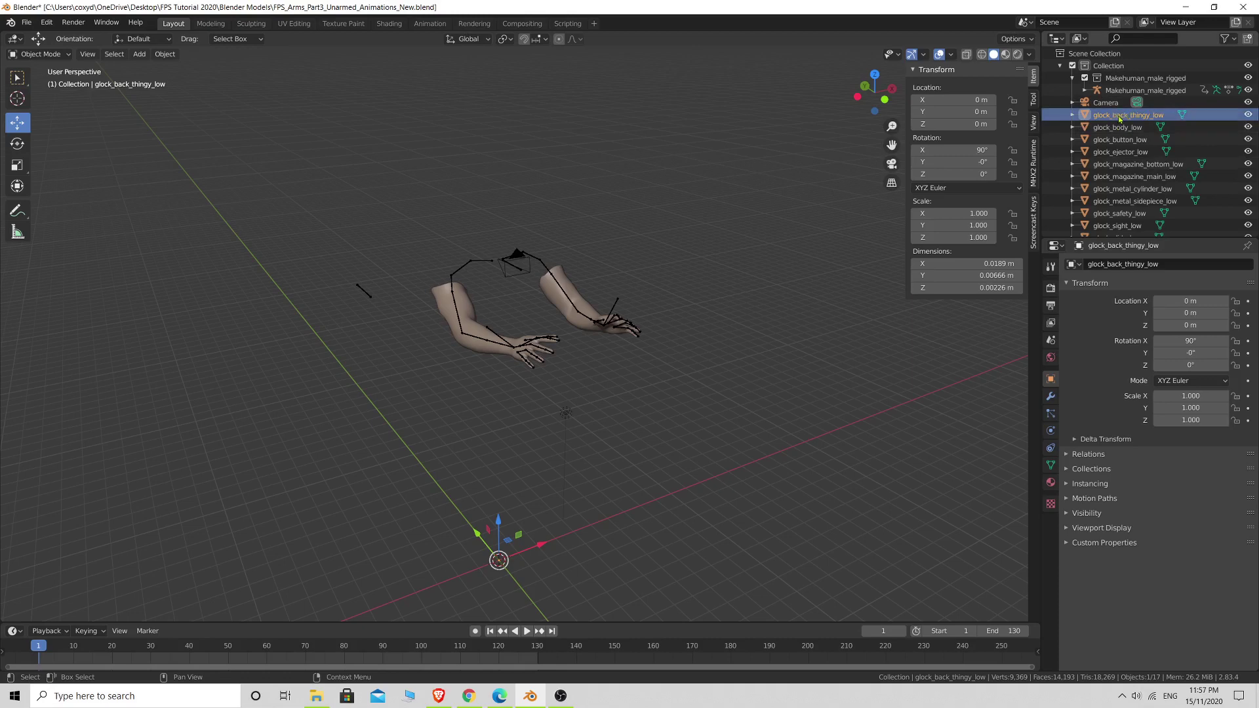
pyautogui.scroll(-1, 1122, 121)
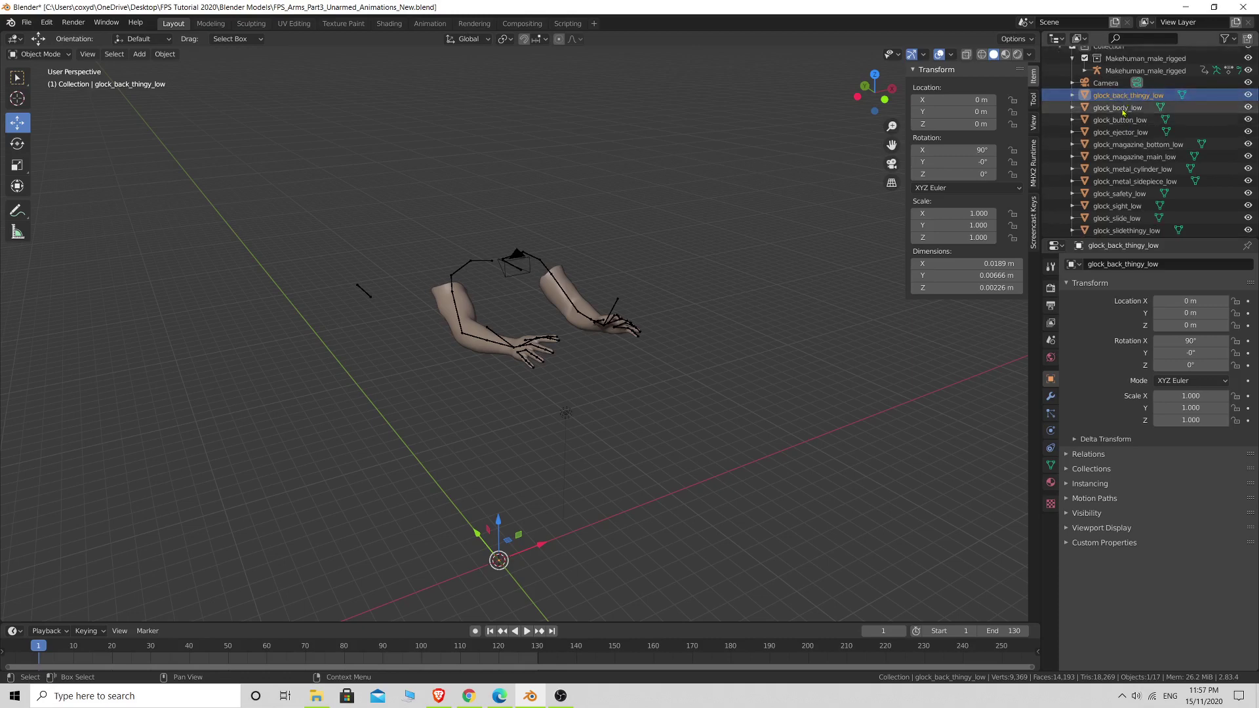
pyautogui.press('Down')
pyautogui.press('Down')
pyautogui.press('Down')
pyautogui.press('Down')
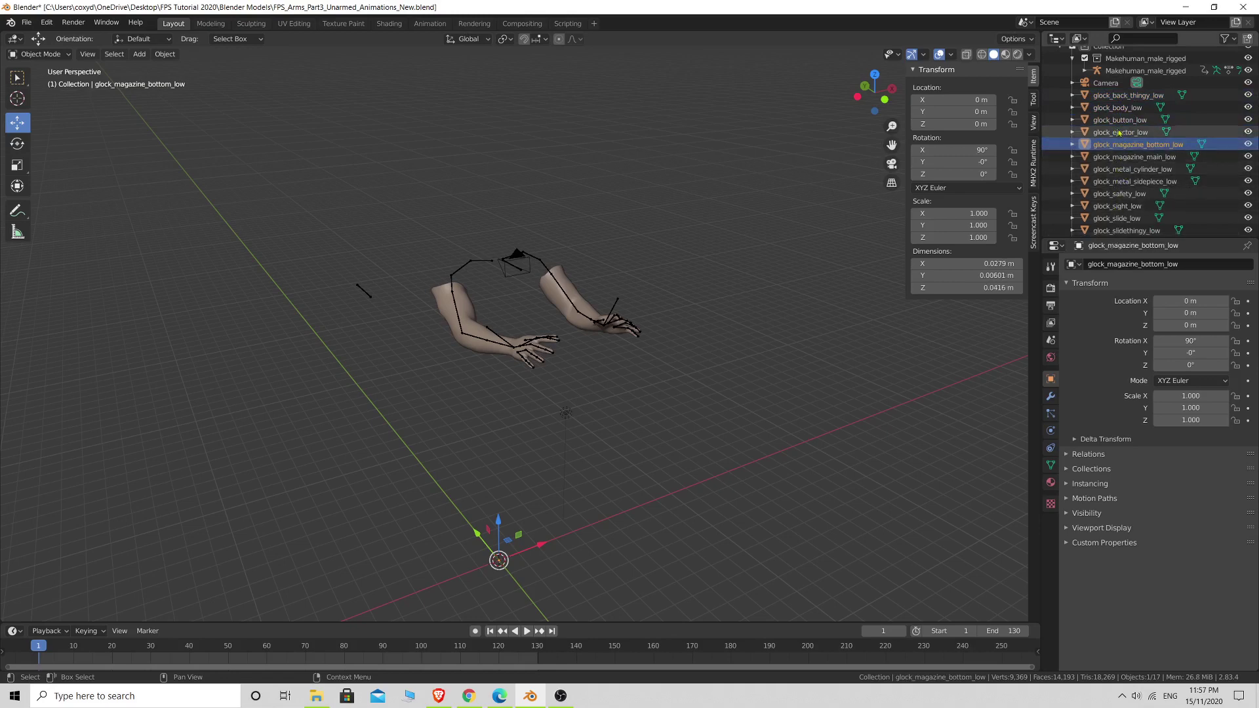
# Select all glock parts from glock_back_thingy_low to glock_trigger_low and join them into one object
pyautogui.click(1119, 96)
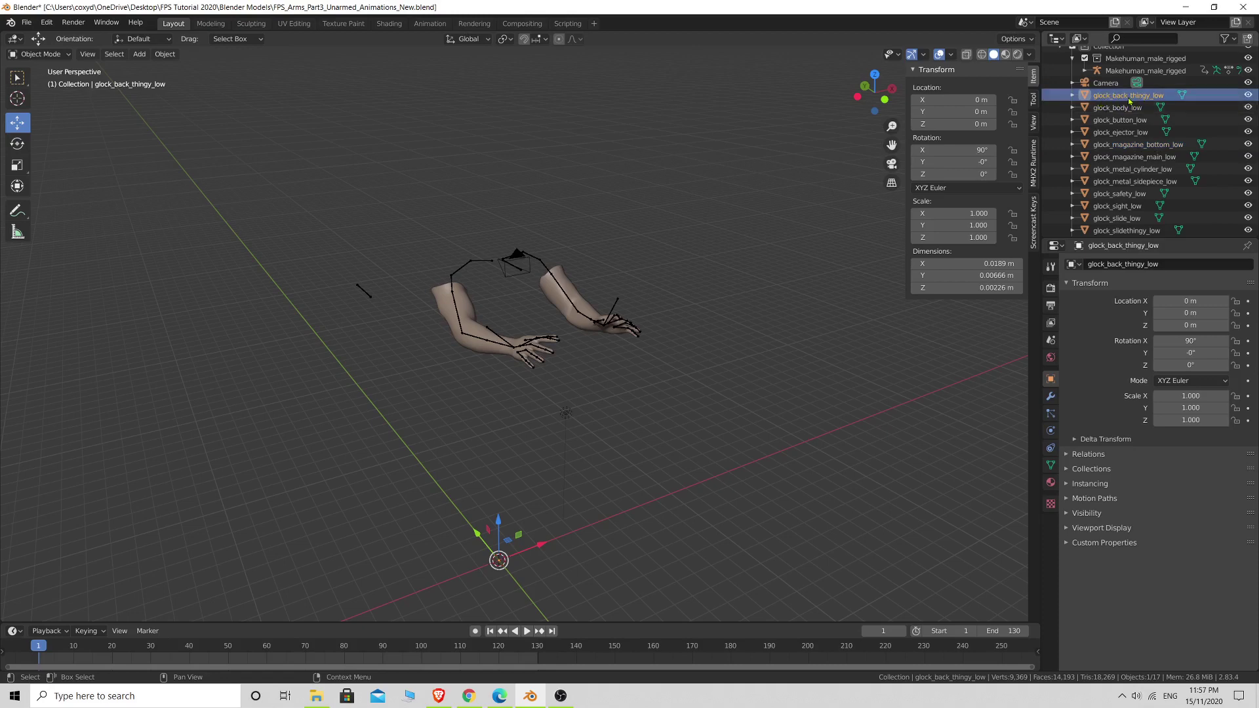
pyautogui.scroll(-2, 1140, 111)
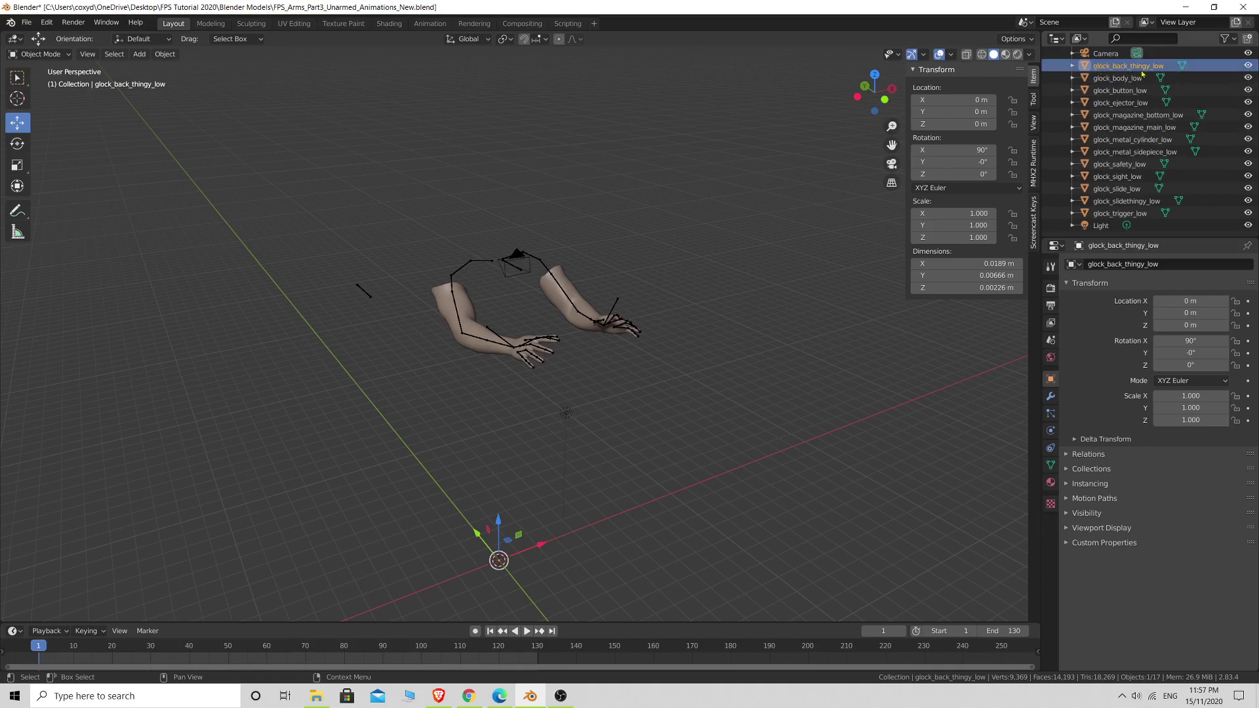
pyautogui.keyDown('shift'); pyautogui.click(1109, 216); pyautogui.keyUp('shift')
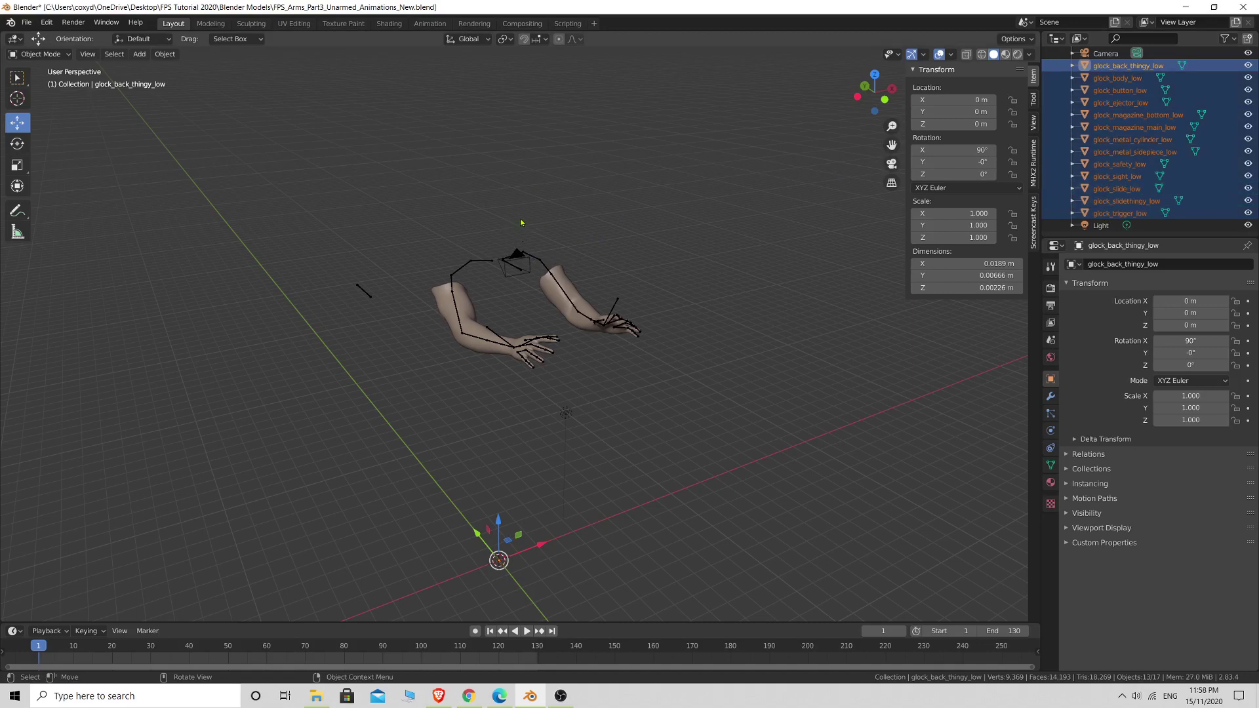
pyautogui.press('ctrl')
pyautogui.hotkey('ctrl', 'j')
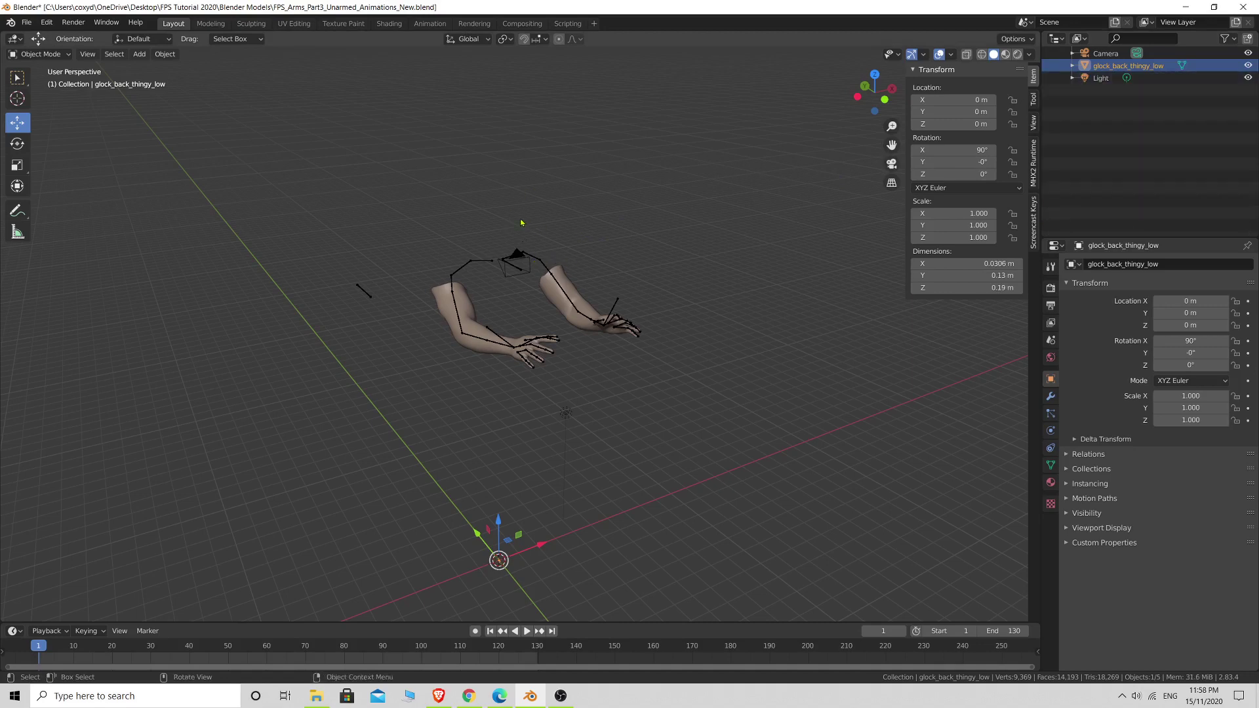
# Rename the joined glock_back_thingy_low object as Glock Pistol
pyautogui.scroll(3, 1114, 98)
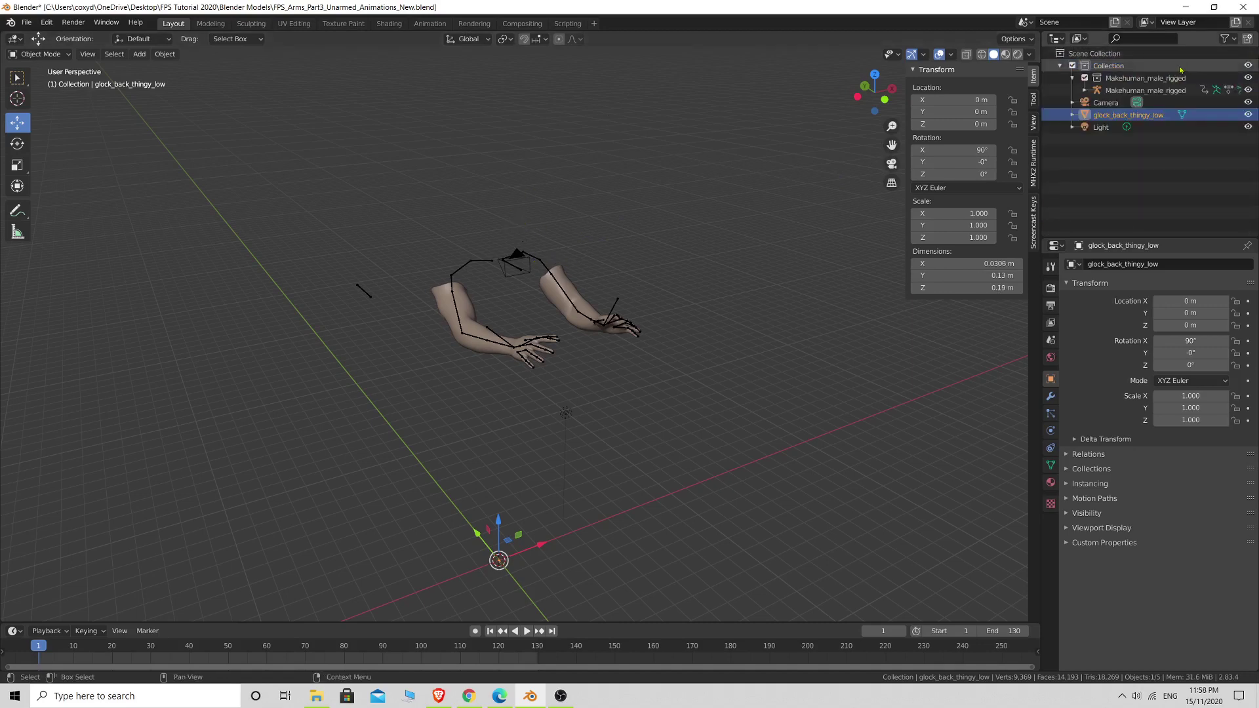
pyautogui.click(1072, 115)
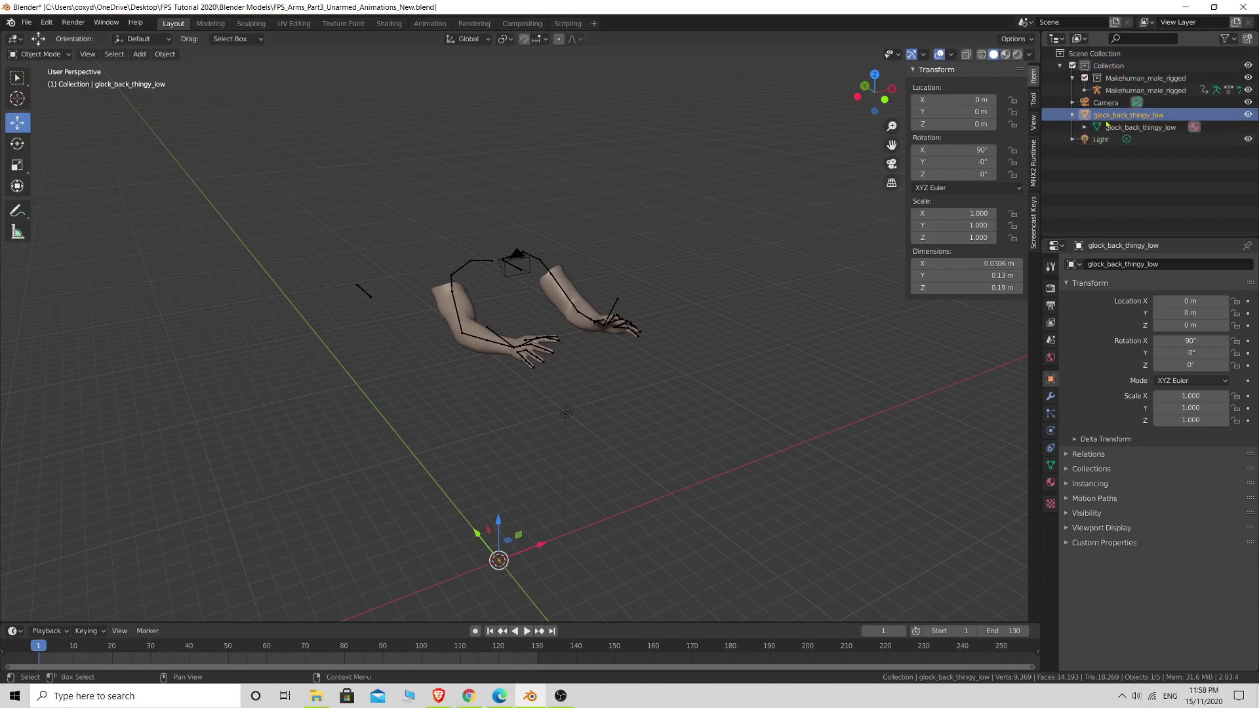
pyautogui.doubleClick(1144, 116)
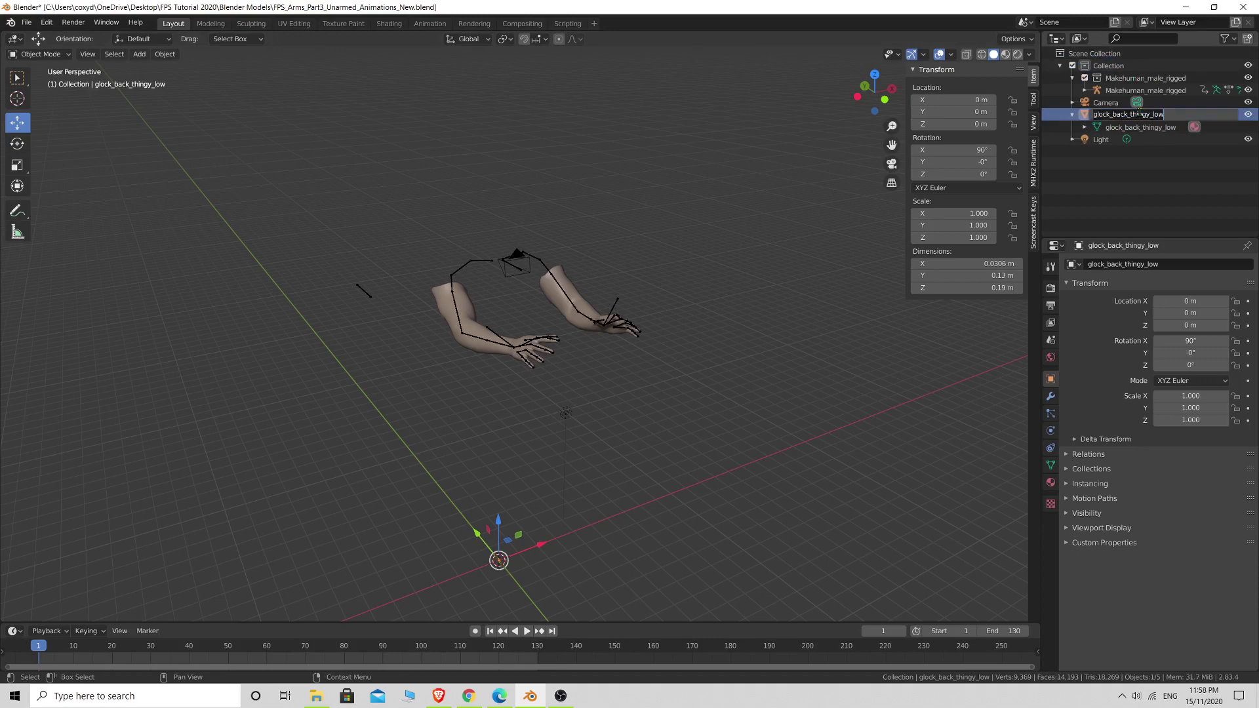
pyautogui.write('G')
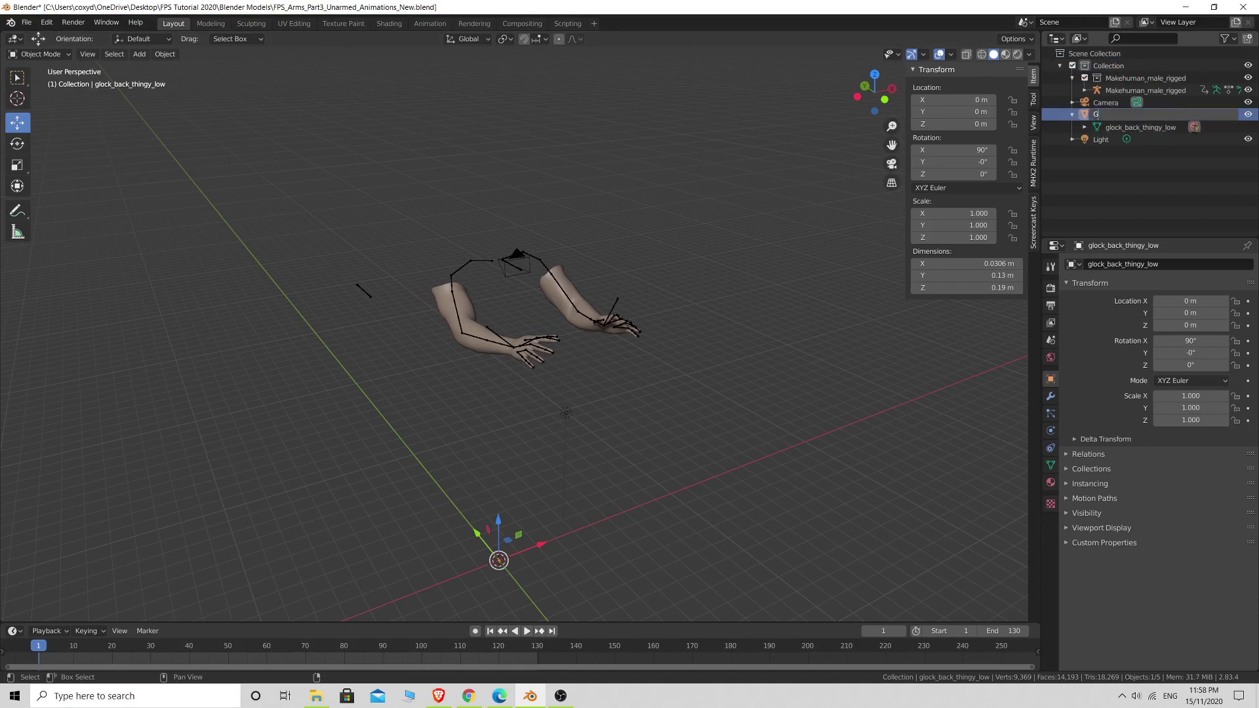
pyautogui.write('lock Pistol')
pyautogui.press('Return')
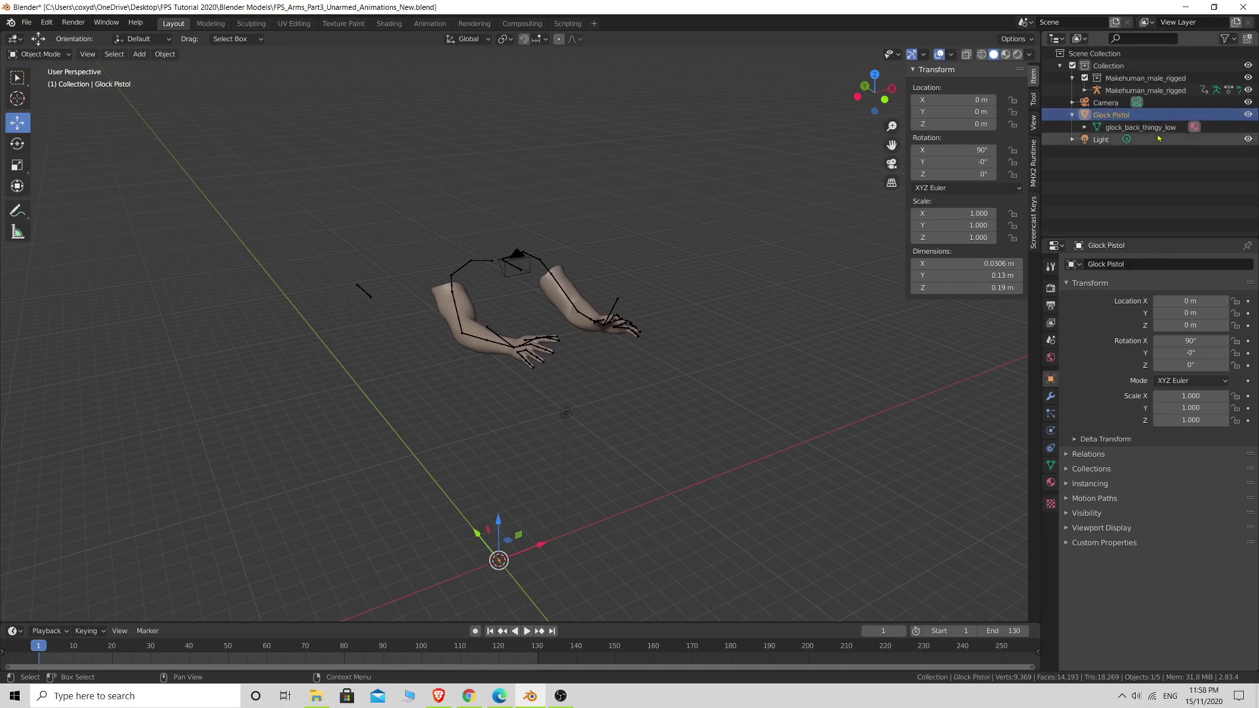
# Rename the pistol's mesh data as Glock and collapse its hierarchy
pyautogui.doubleClick(1169, 128)
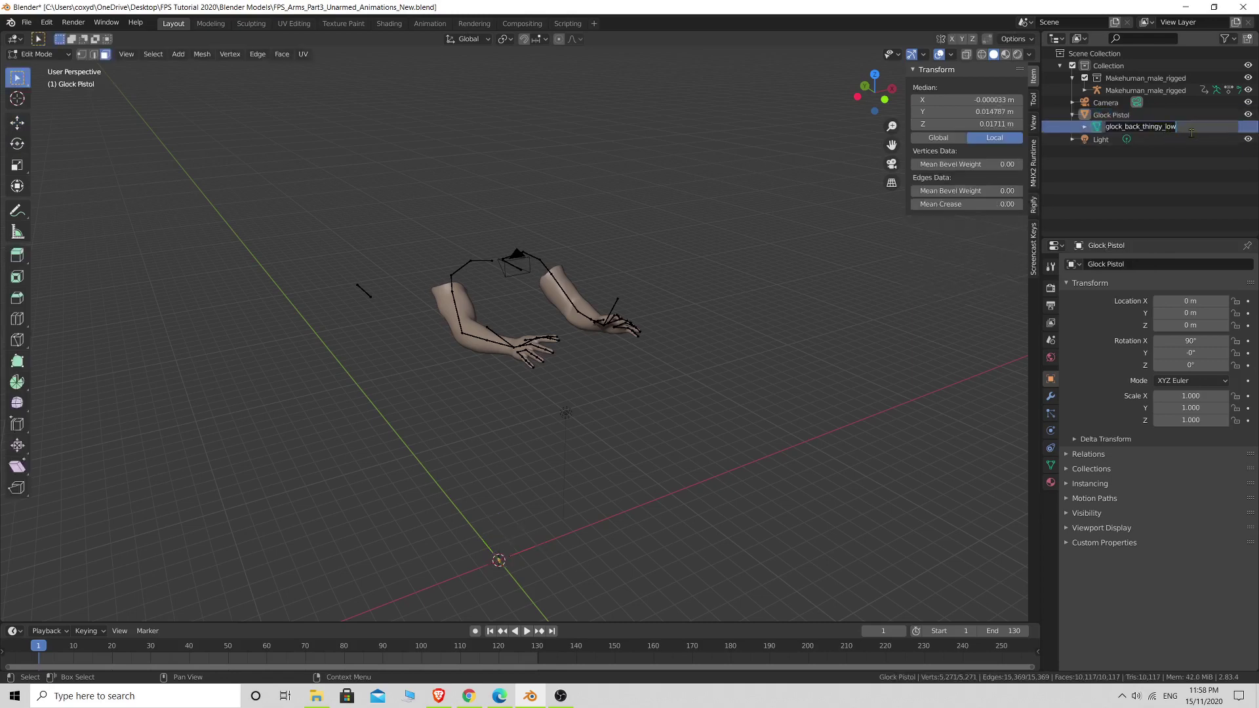
pyautogui.write('Glock')
pyautogui.press('Return')
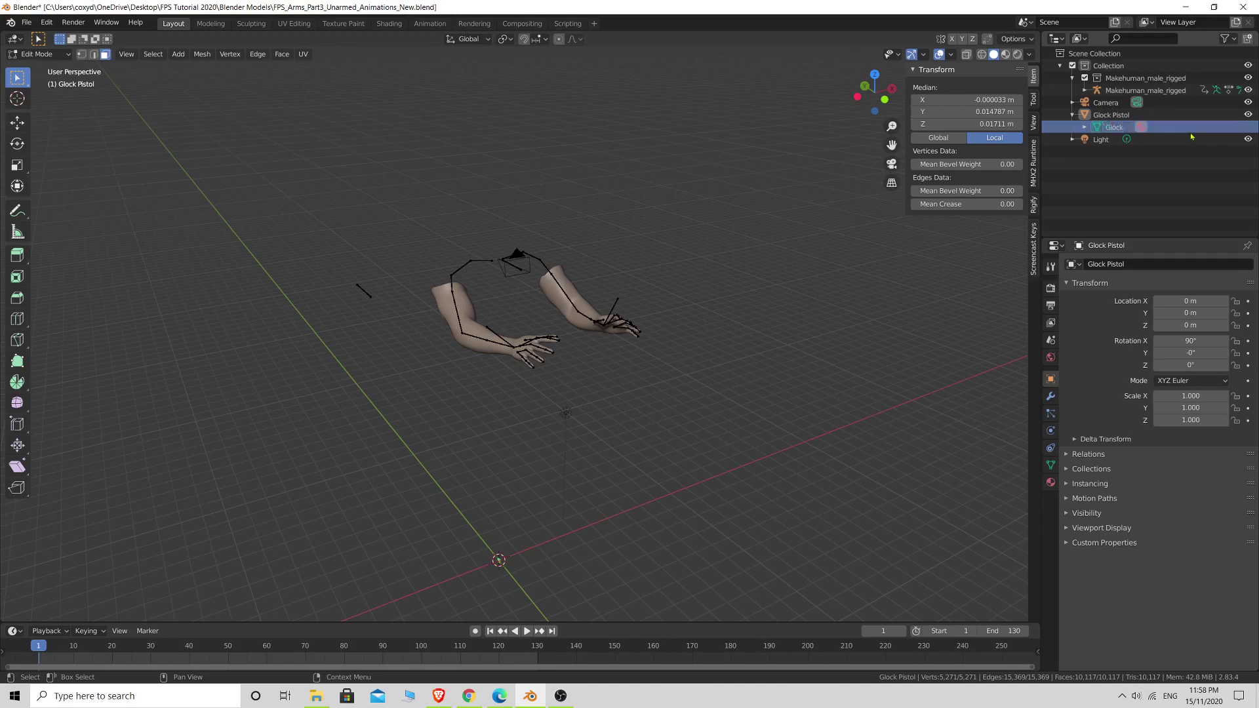
pyautogui.click(1072, 115)
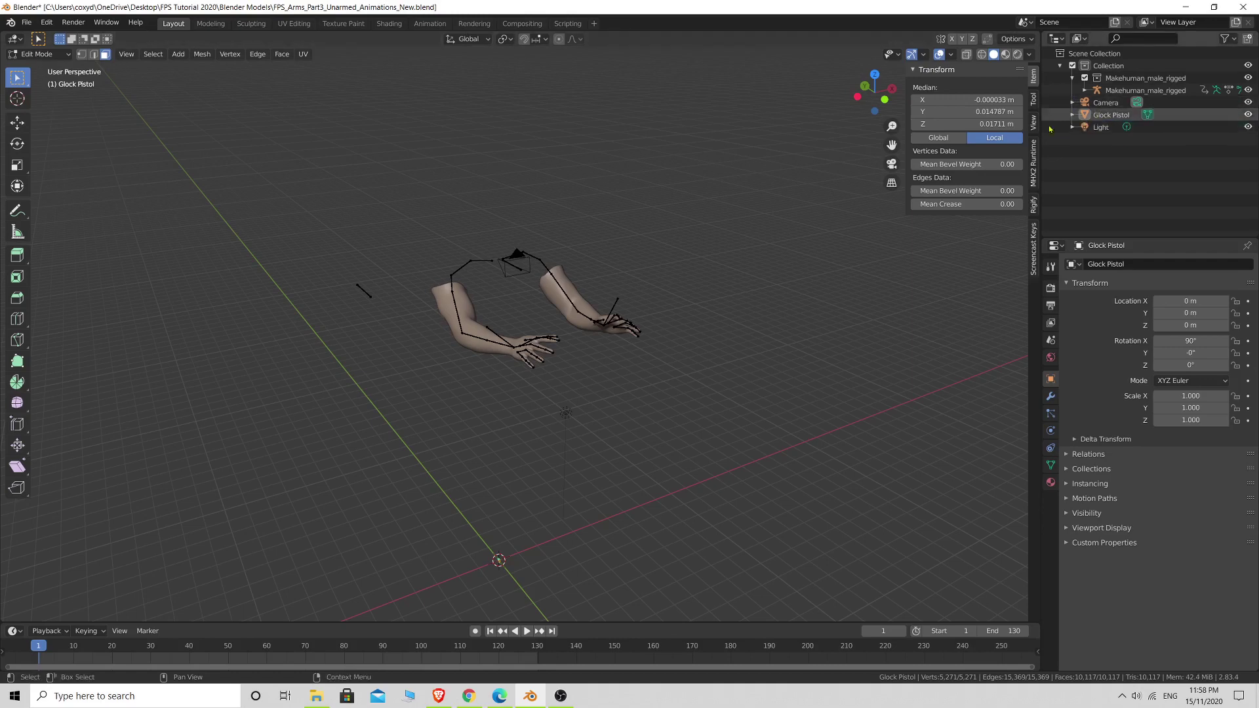
# Return the Glock Pistol to Object Mode and scale it up uniformly to about 8.13
pyautogui.click(1103, 117)
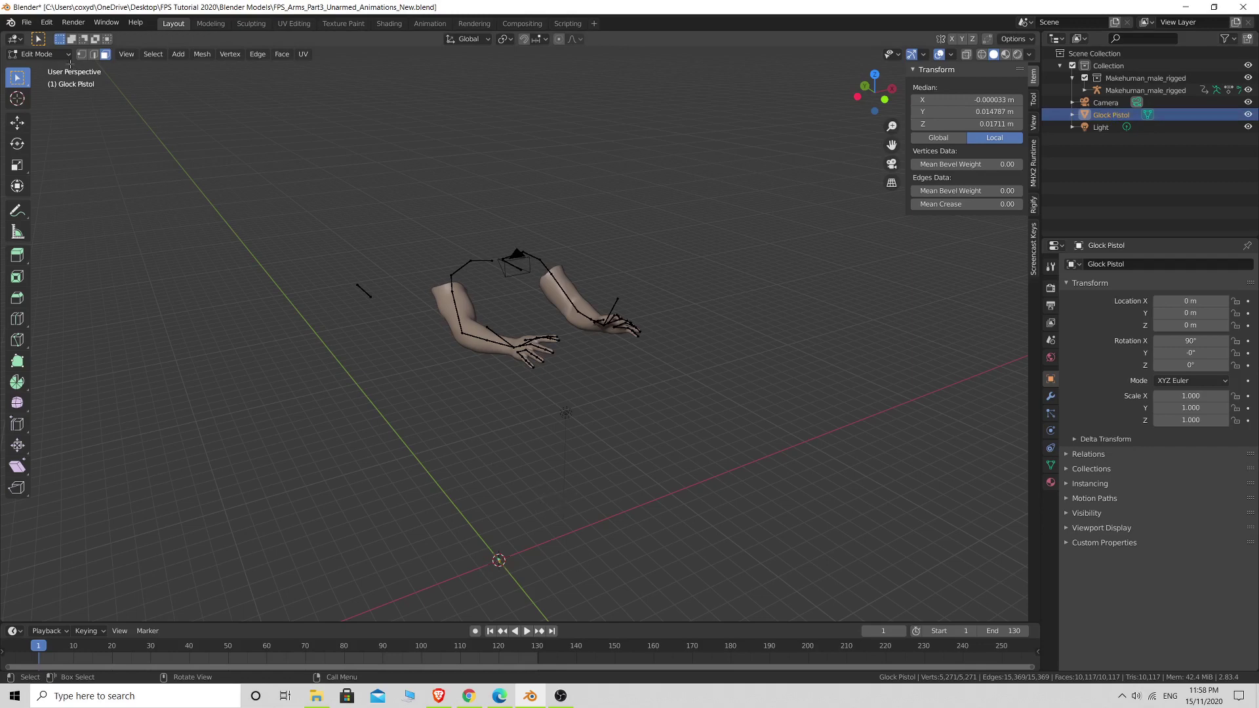
pyautogui.click(40, 54)
pyautogui.click(39, 64)
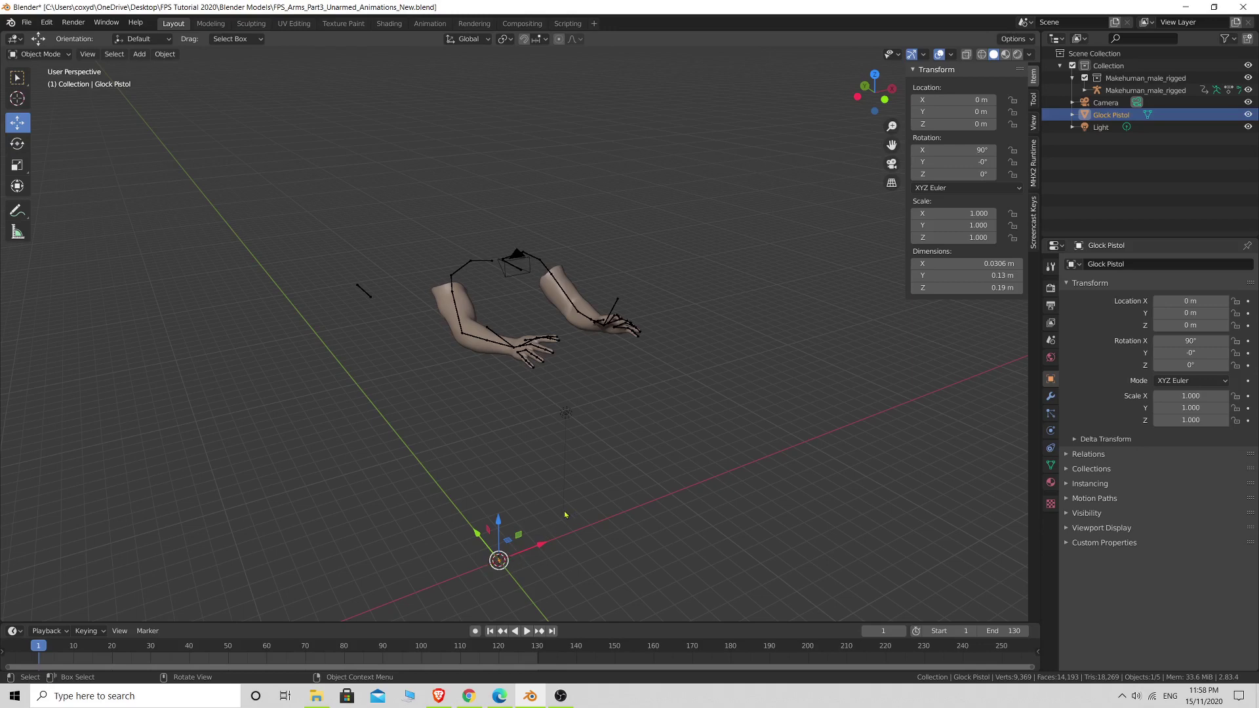
pyautogui.press('s')
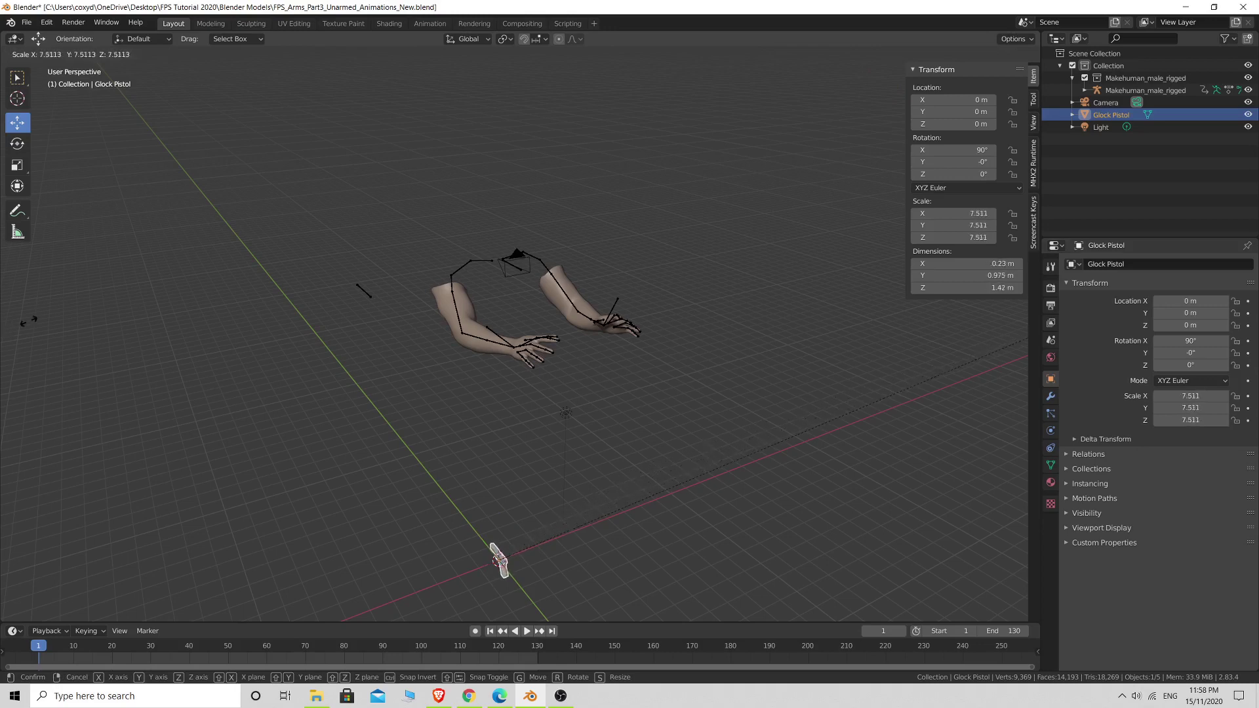
pyautogui.click(75, 308)
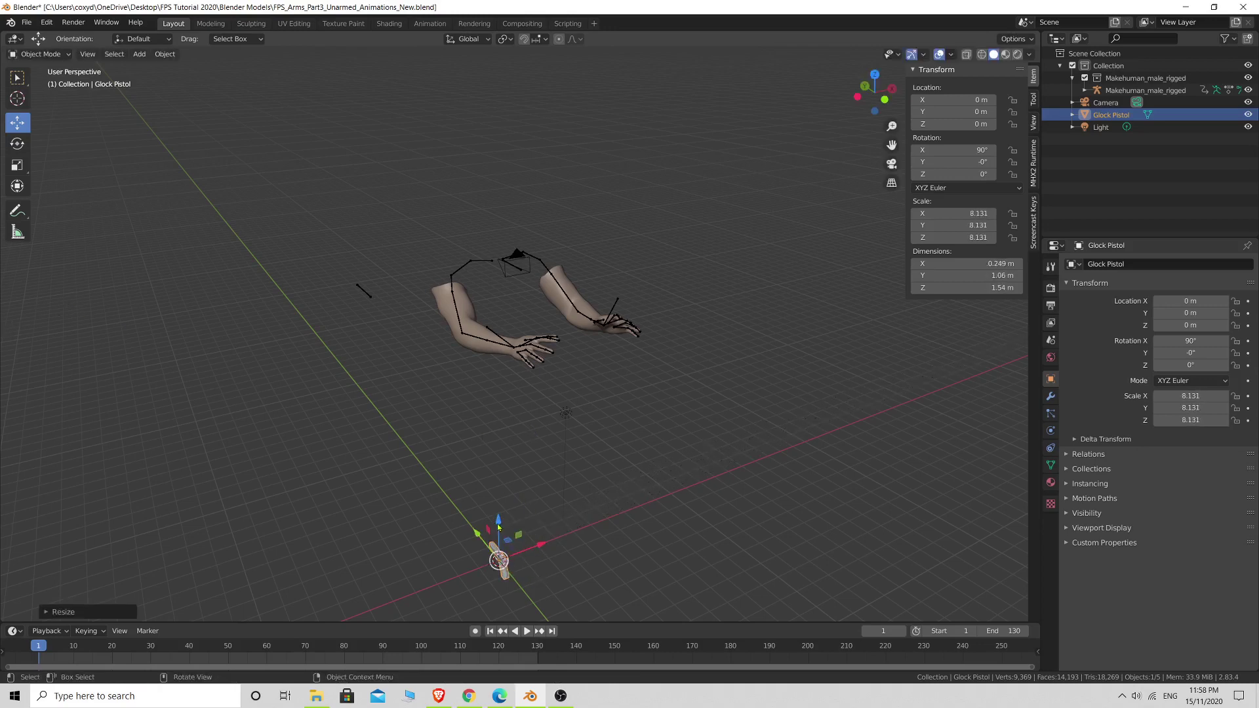
# Move the Glock Pistol above the hands, to about Y -5.42 m and Z 14.37 m
pyautogui.moveTo(498, 526); pyautogui.dragTo(525, 244)
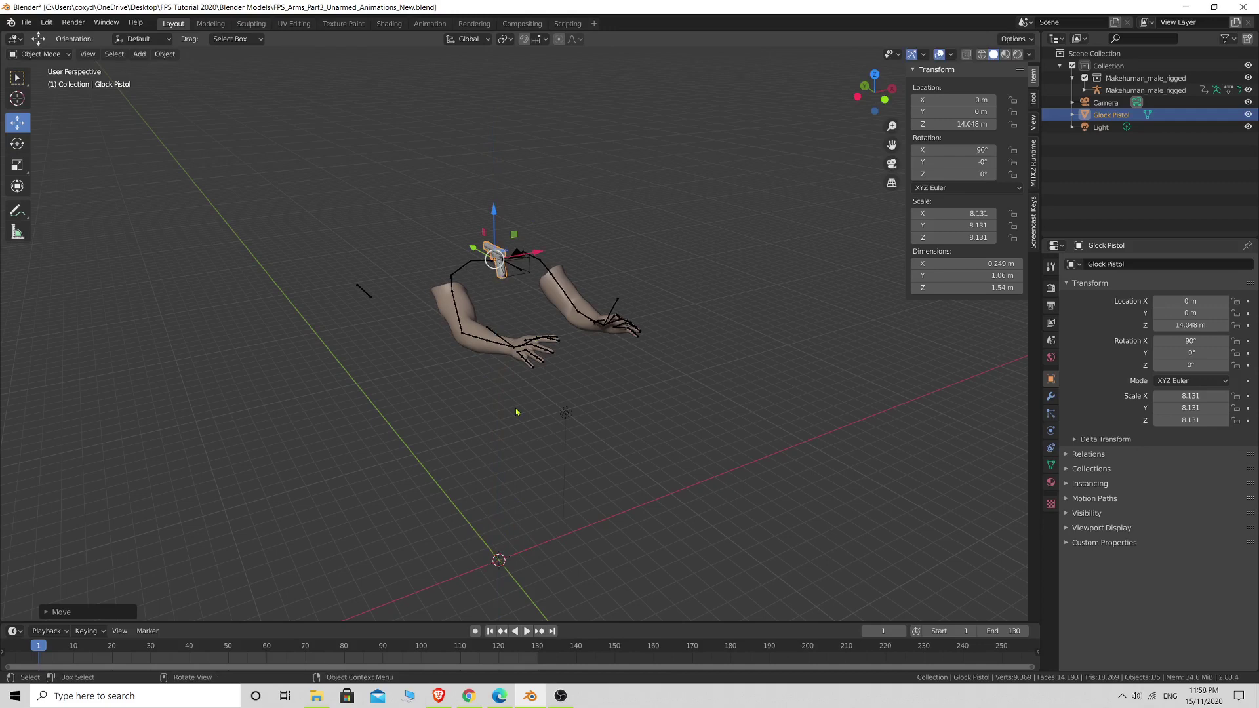
pyautogui.press('KP_3')
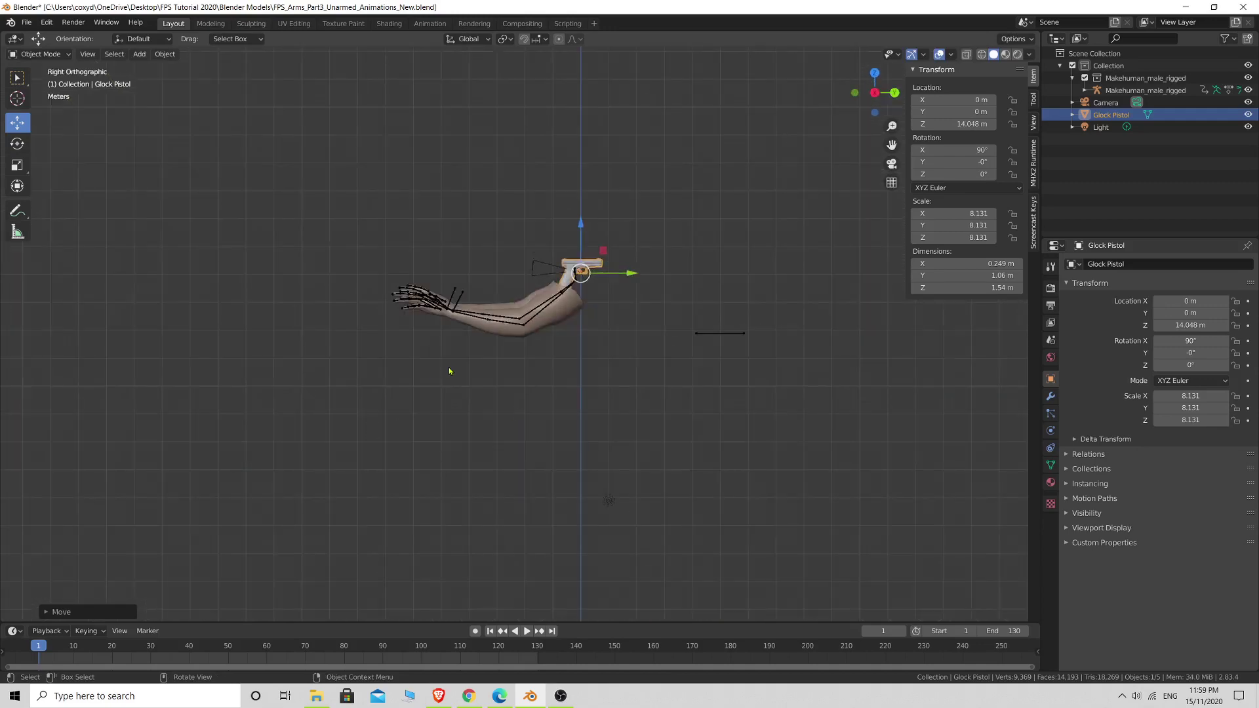
pyautogui.scroll(5, 497, 319)
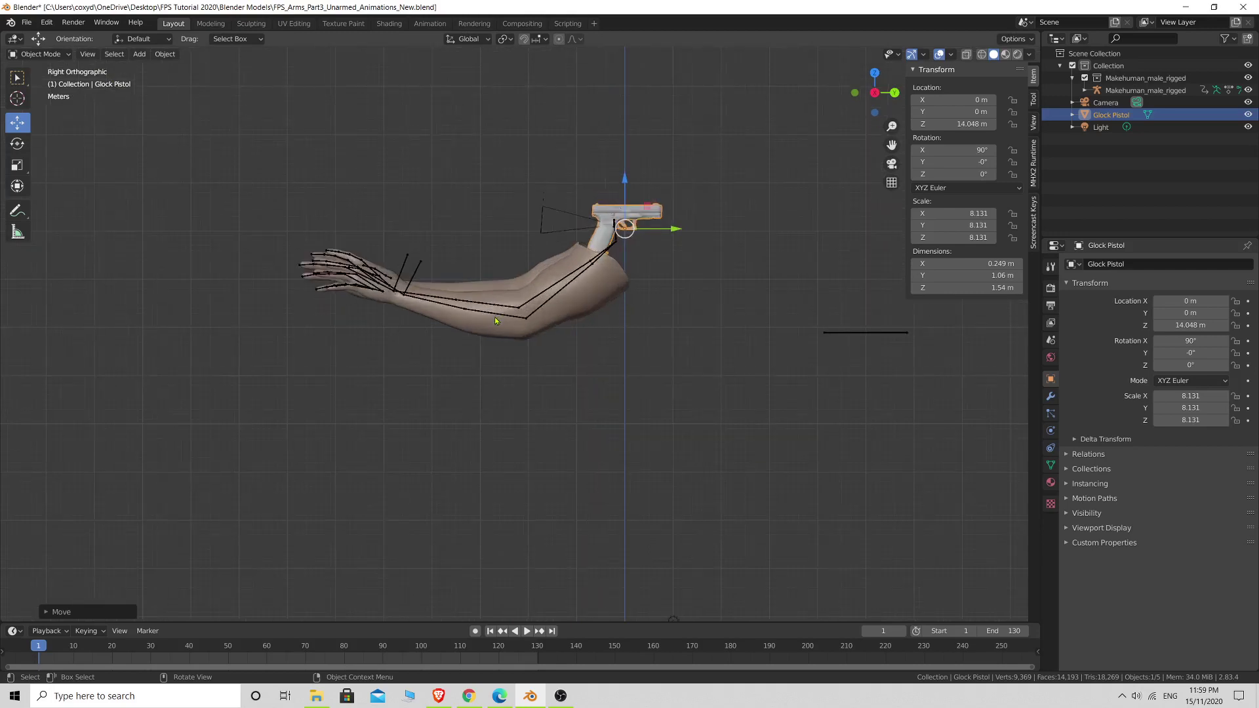
pyautogui.moveTo(672, 295); pyautogui.dragTo(669, 477, button='middle')
pyautogui.press('KP_3')
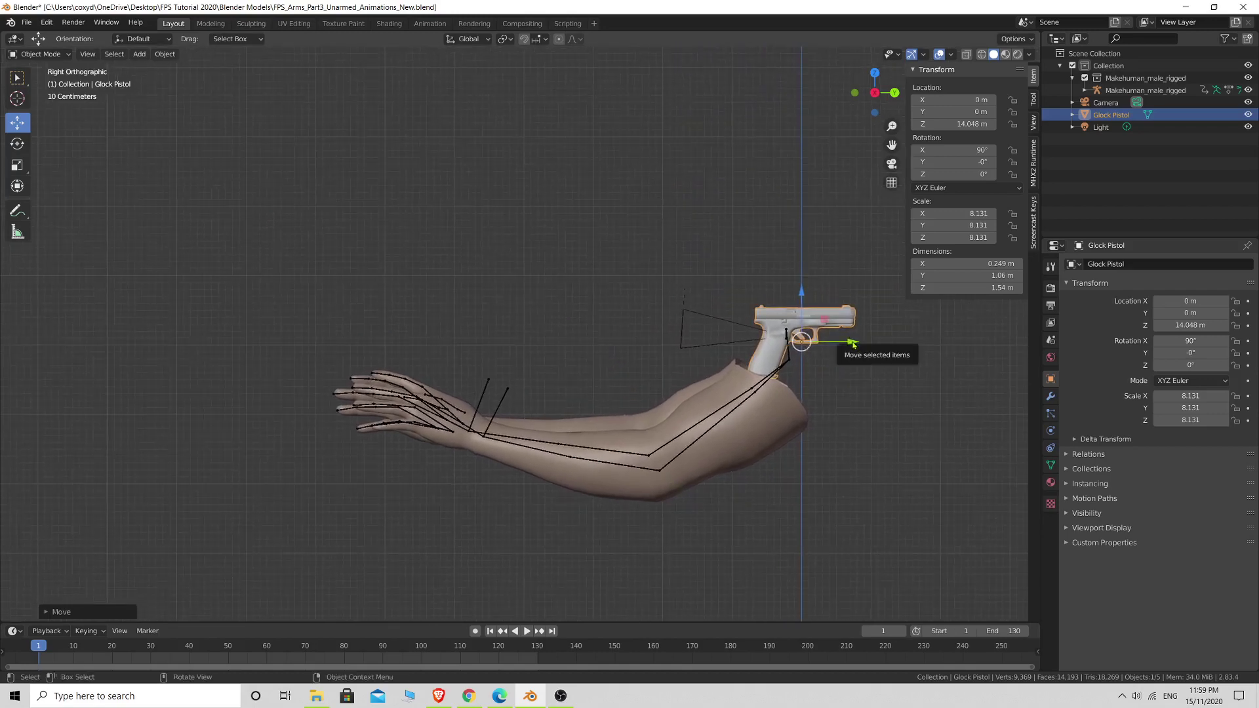
pyautogui.moveTo(851, 342); pyautogui.dragTo(440, 267)
pyautogui.press('z')
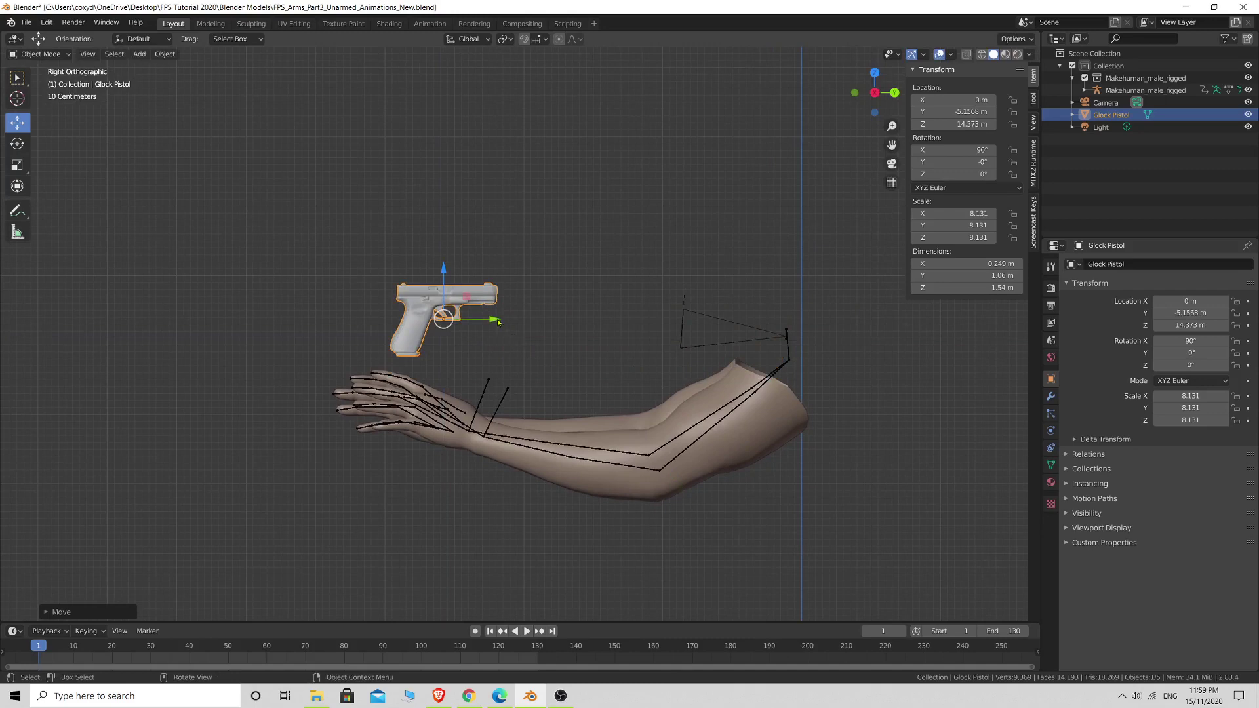
pyautogui.moveTo(498, 322); pyautogui.dragTo(476, 320)
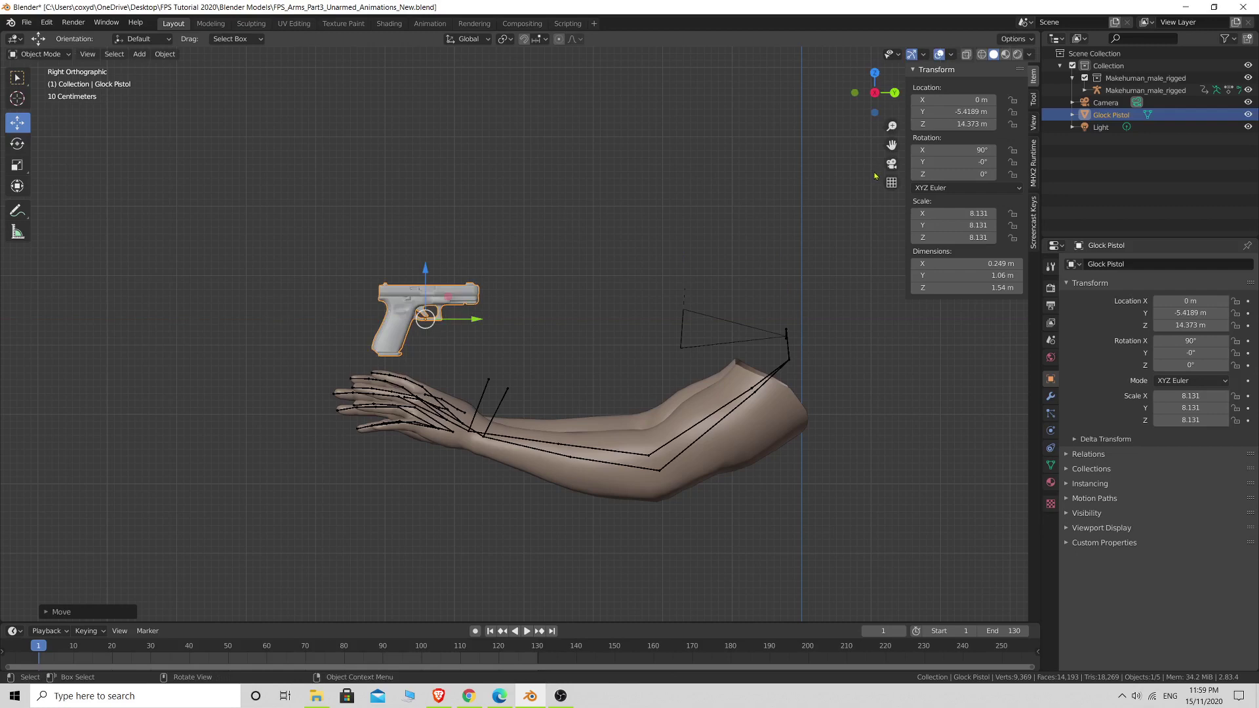
pyautogui.click(960, 175)
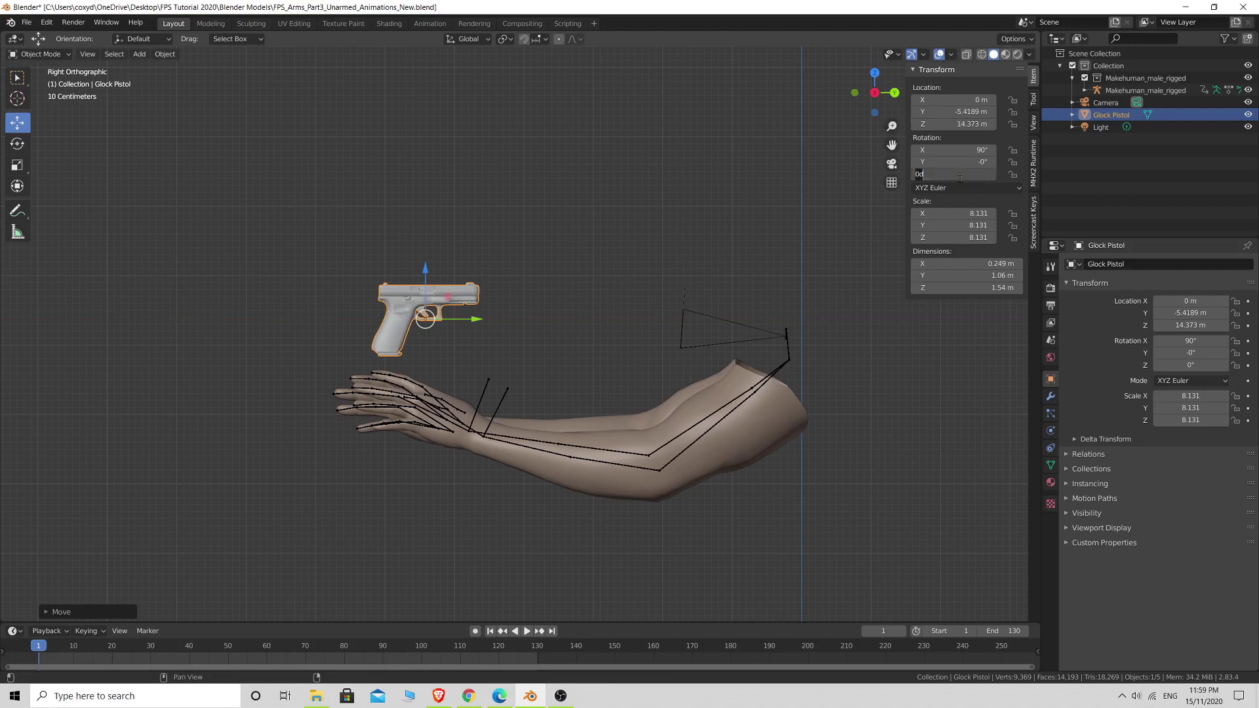
pyautogui.write('n')
pyautogui.press('Return')
pyautogui.press('n')
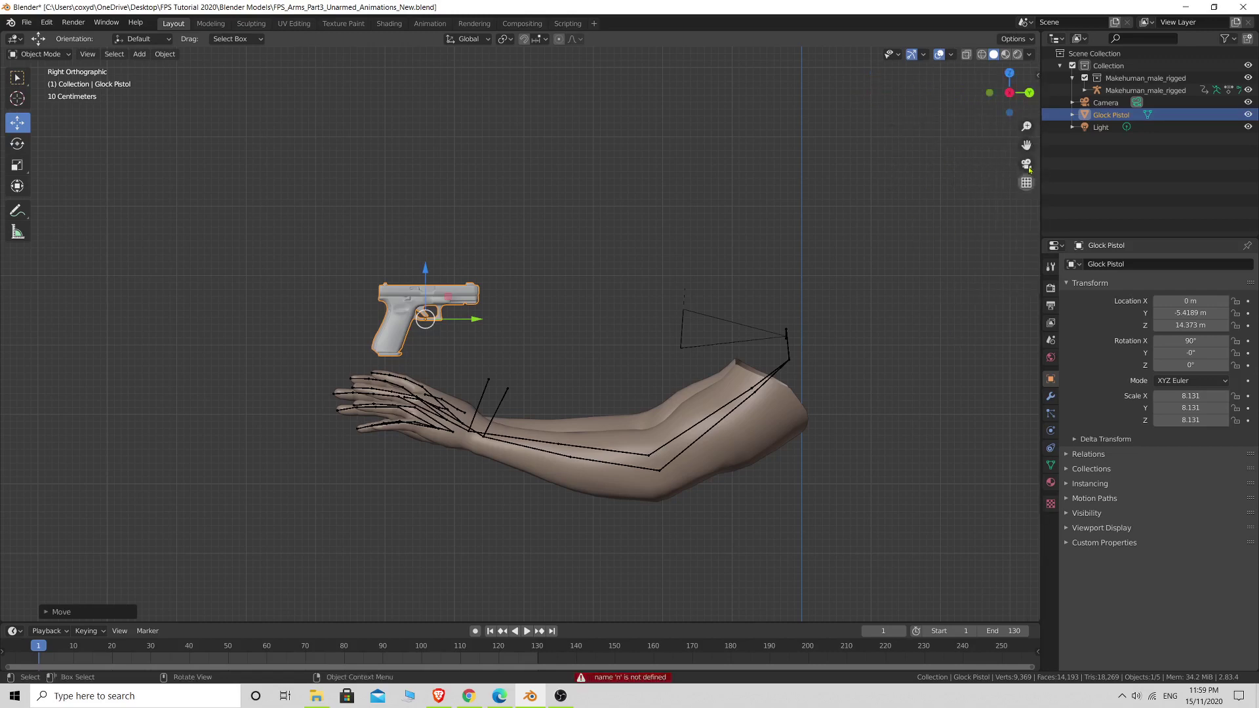
pyautogui.press('n')
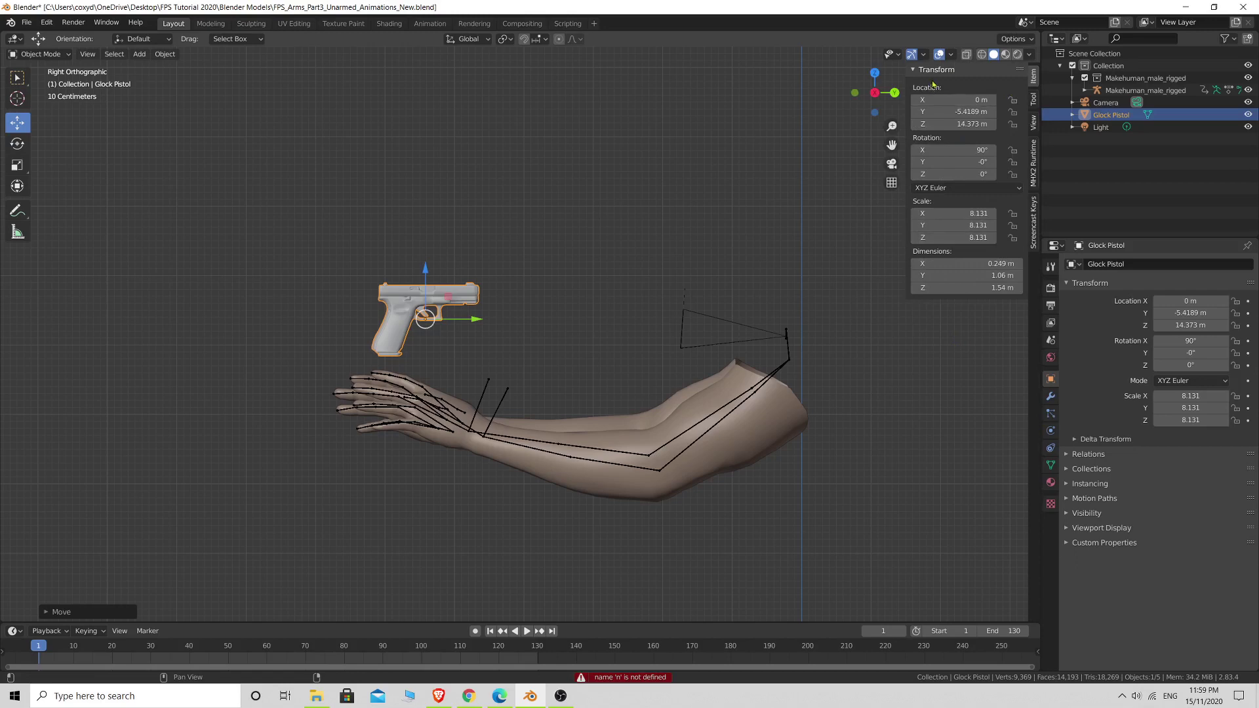
# Set the Glock Pistol's Z rotation to 180°
pyautogui.click(954, 176)
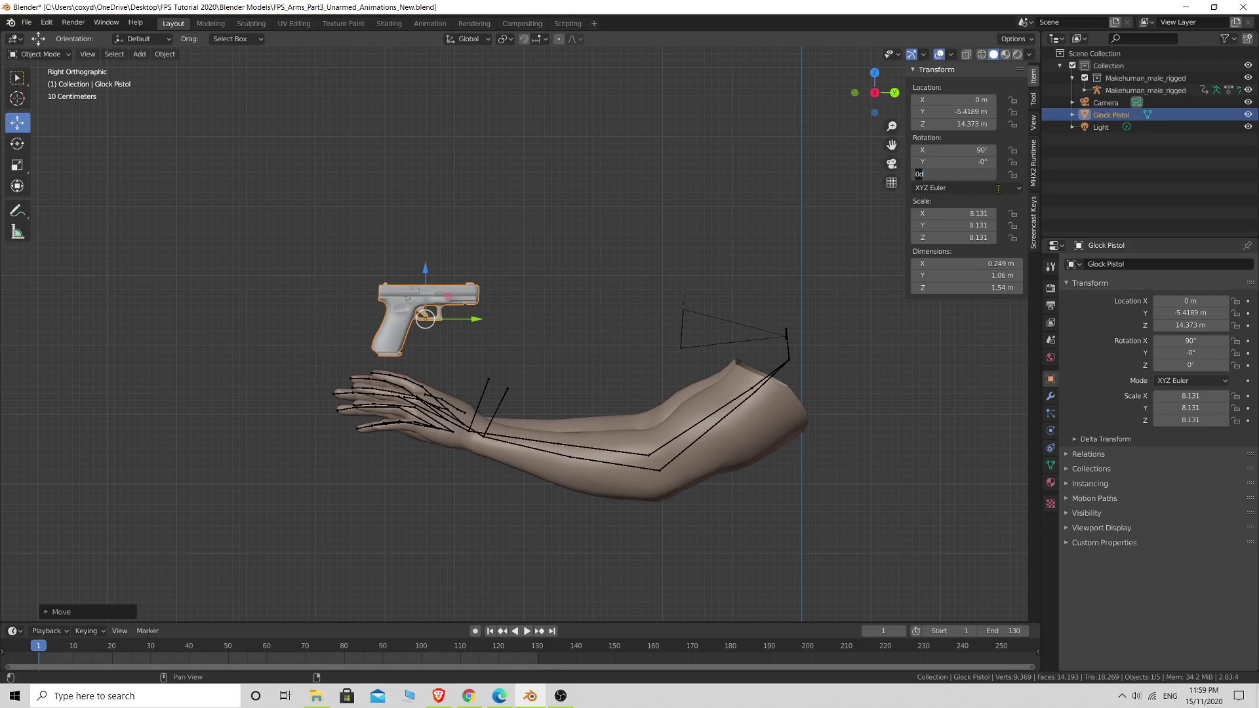
pyautogui.write('180')
pyautogui.press('Return')
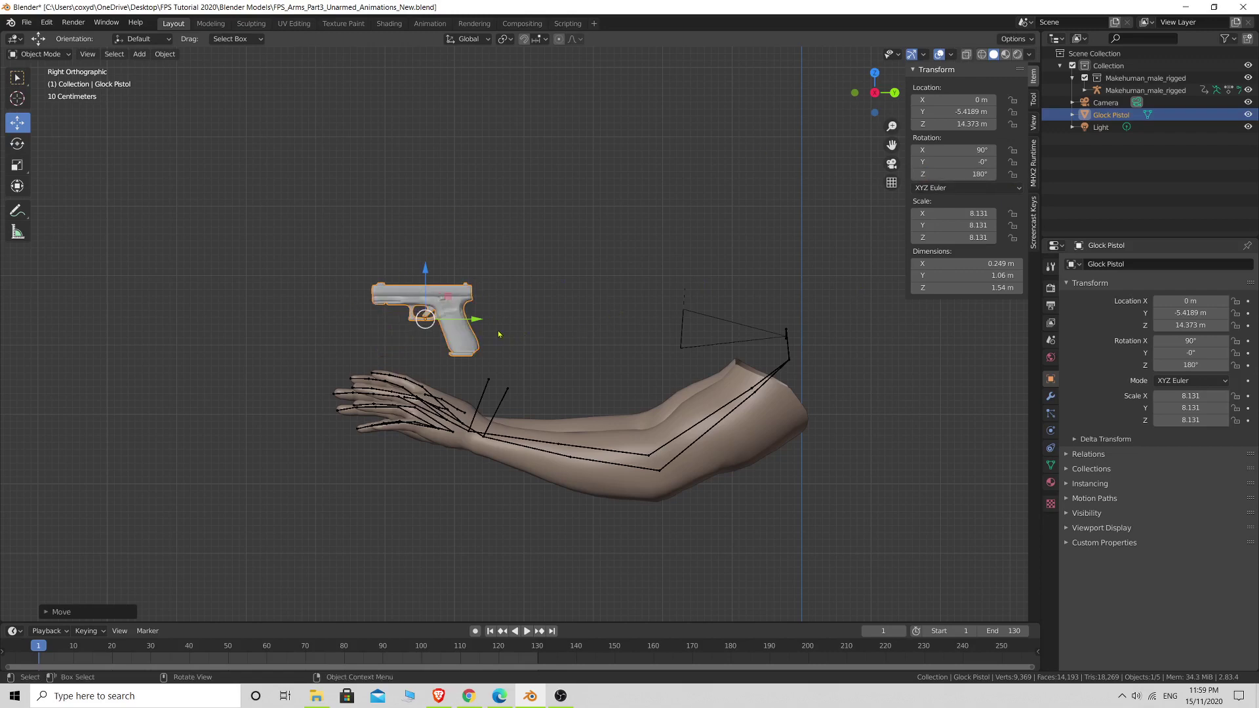
# Switch the Glock Pistol to Edit Mode and clear its mesh selection
pyautogui.scroll(3, 498, 334)
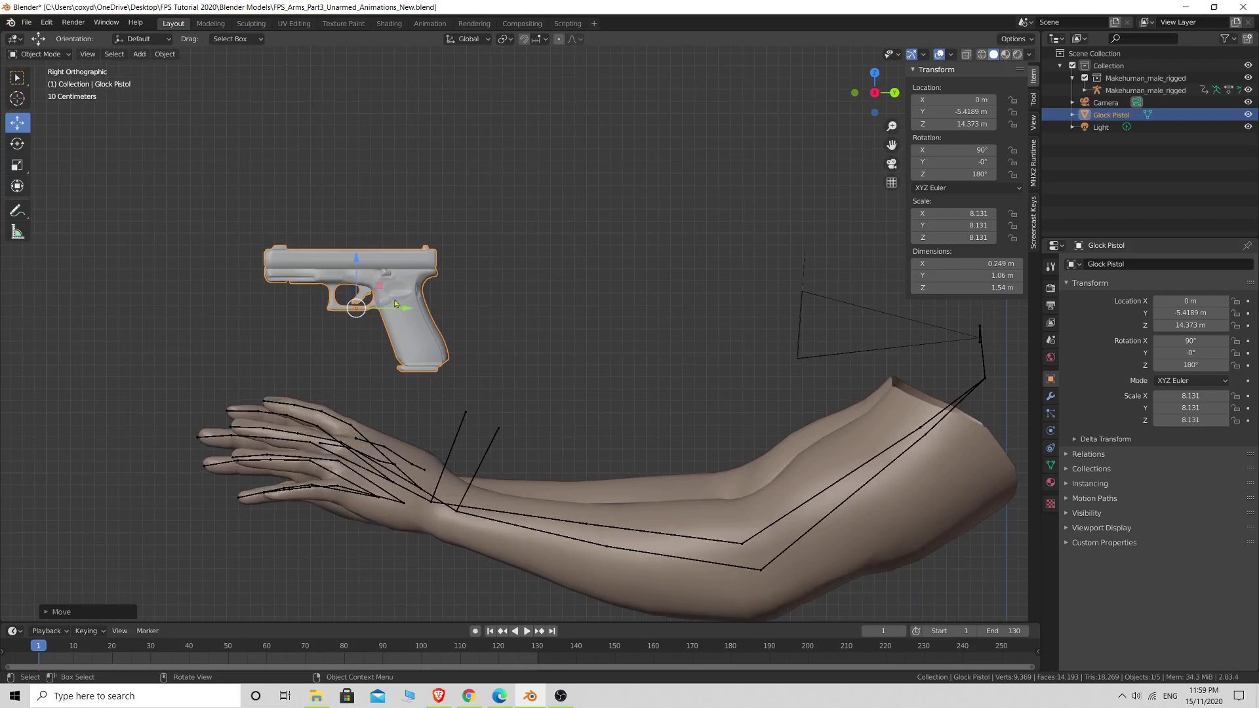
pyautogui.click(463, 165)
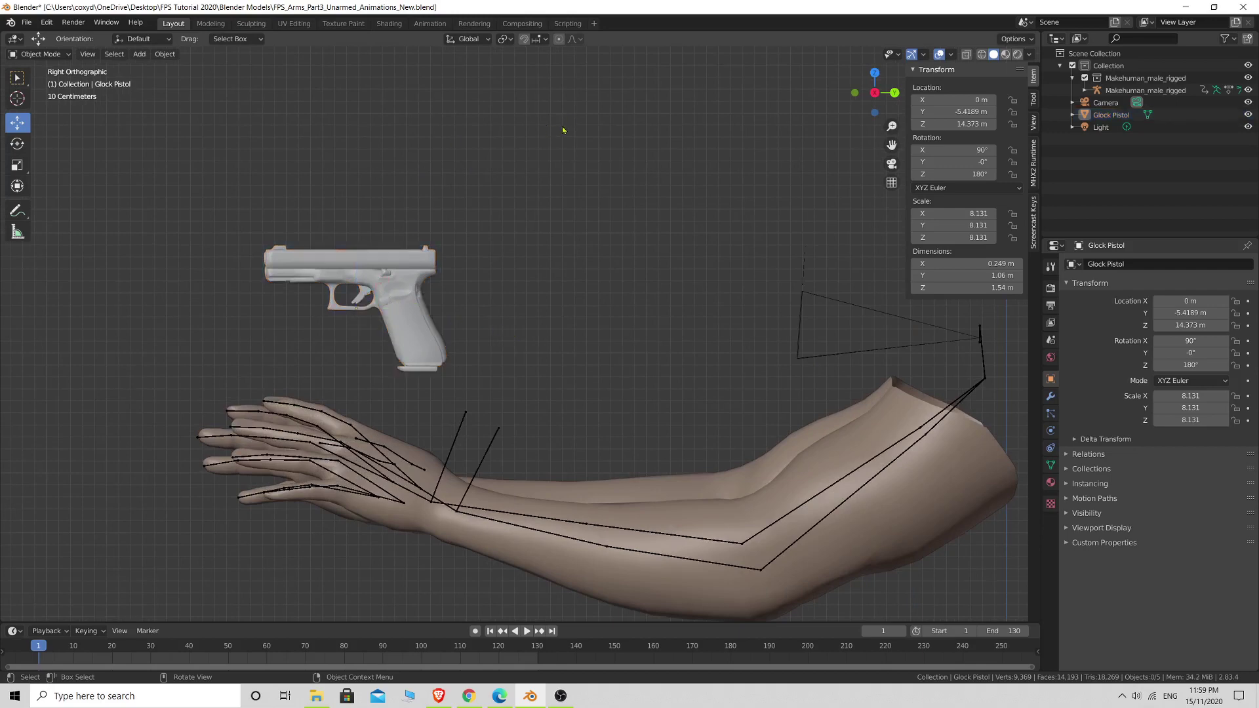
pyautogui.click(411, 322)
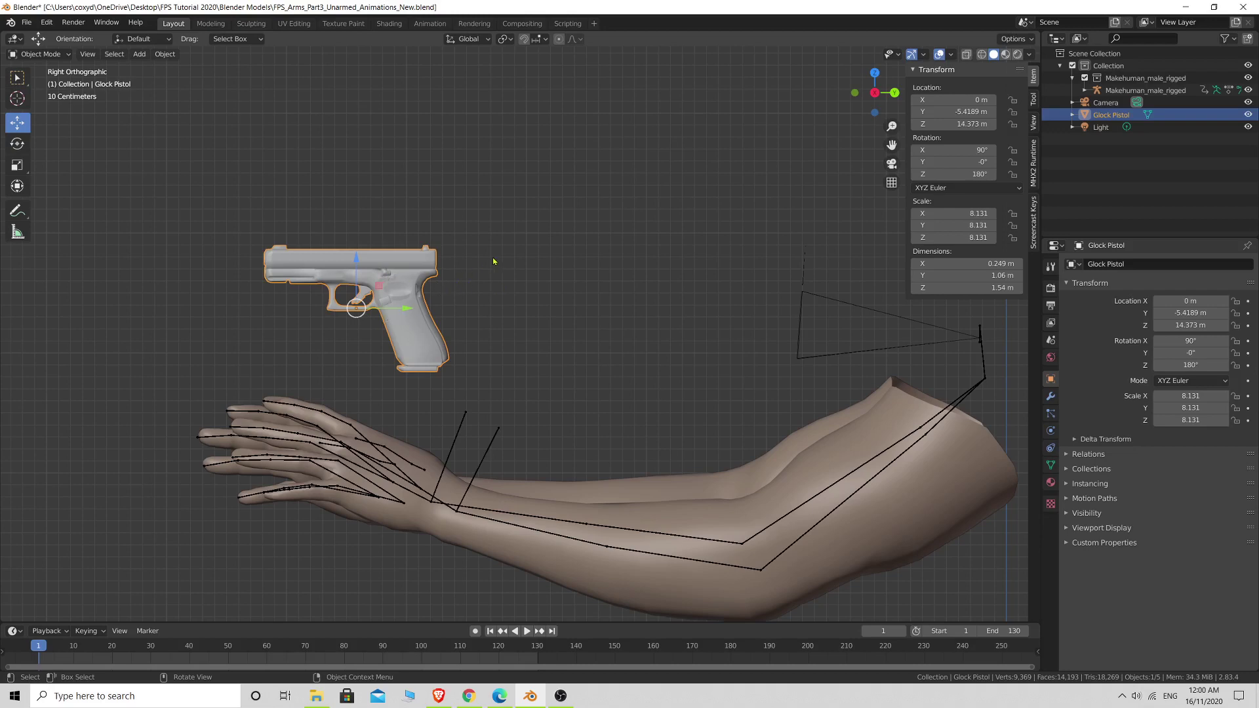
pyautogui.press('Tab')
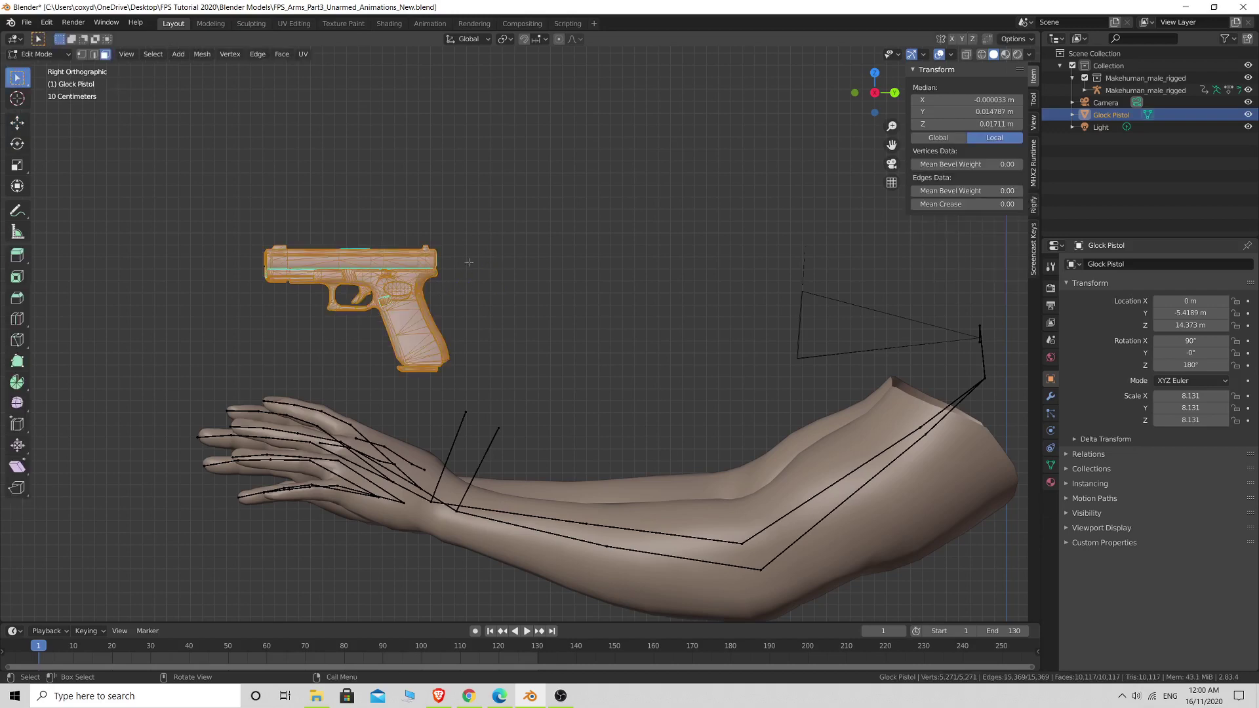
pyautogui.hotkey('alt', 'a')
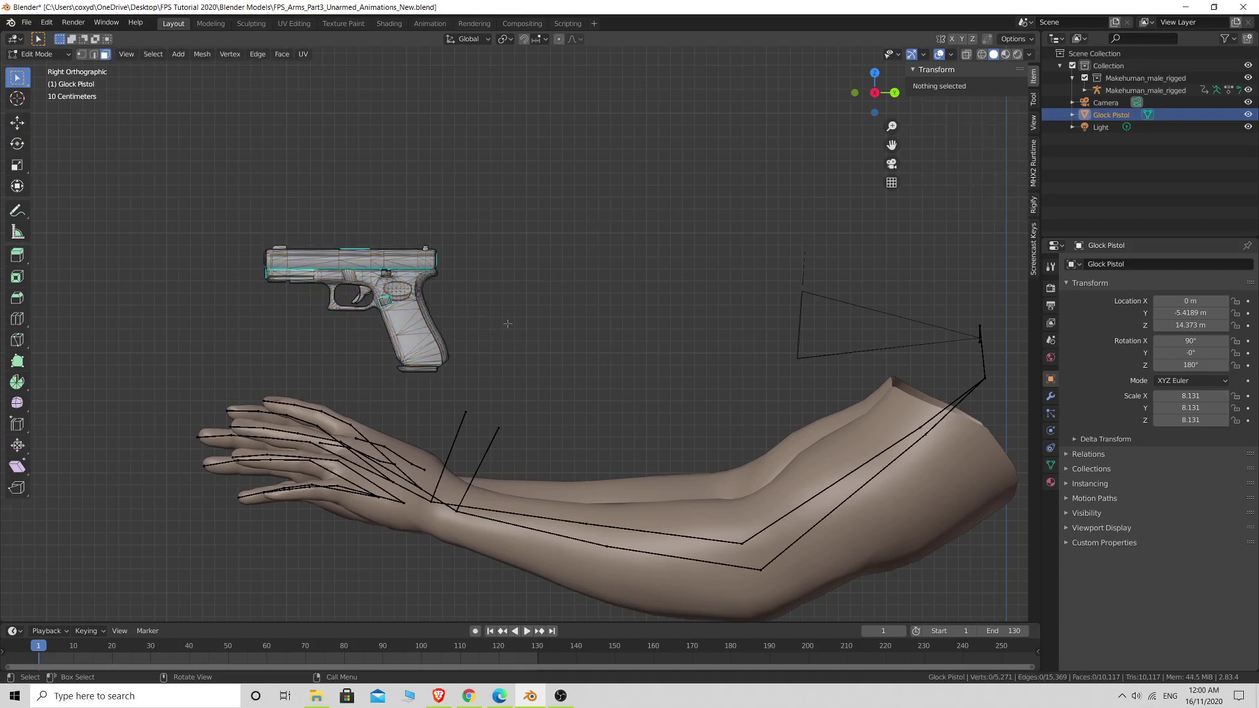
# Select the linked geometry of the magazine's base plate and the magazine body inside the grip
pyautogui.scroll(4, 459, 329)
pyautogui.keyDown('shift'); pyautogui.moveTo(459, 331); pyautogui.dragTo(703, 213, button='middle'); pyautogui.keyUp('shift')
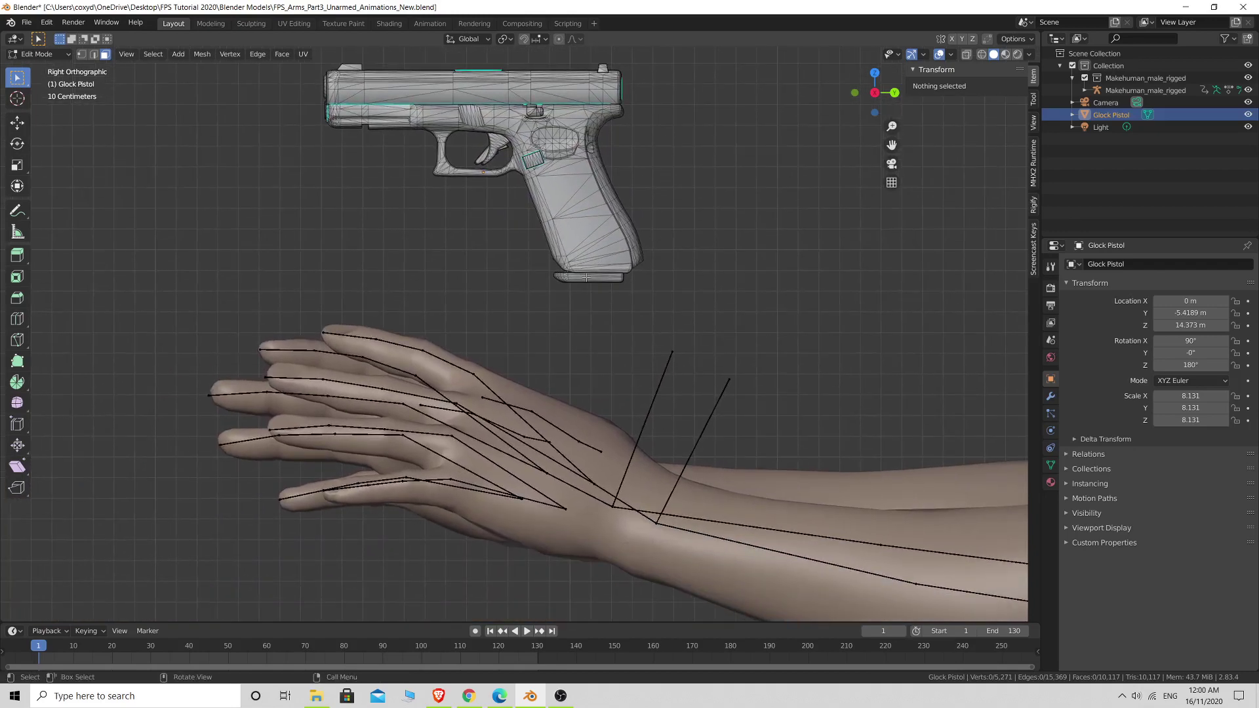
pyautogui.press('l')
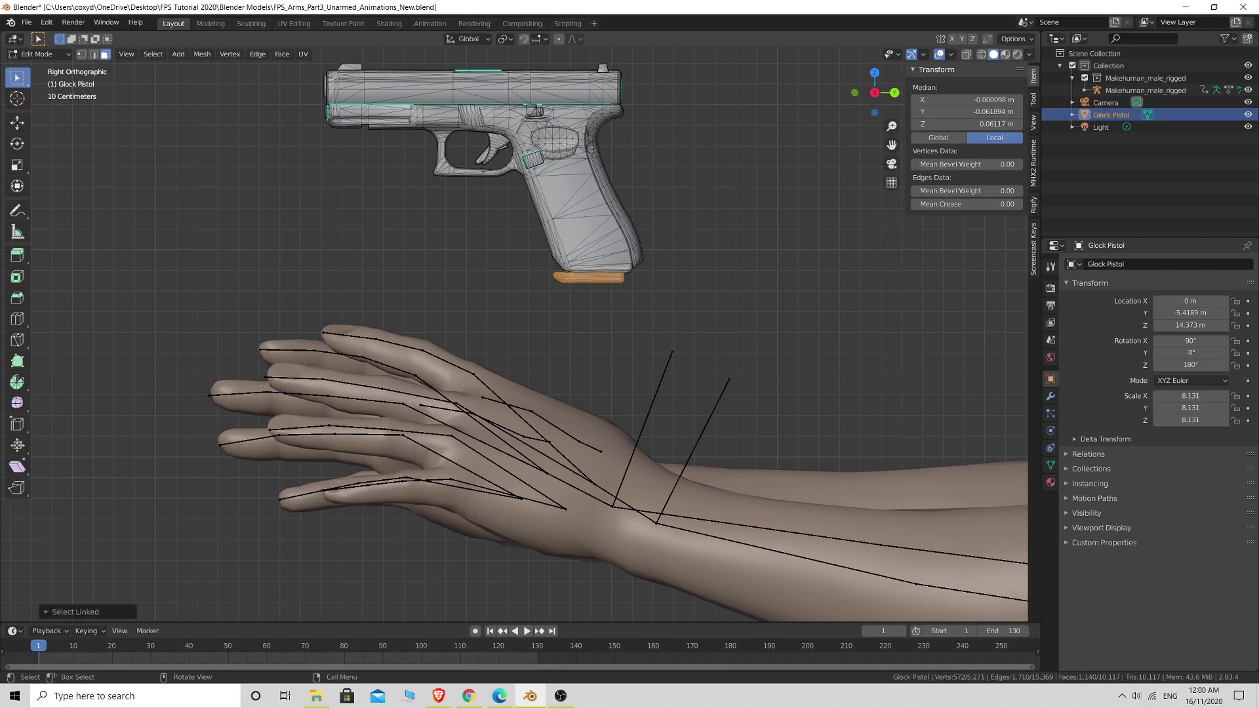
pyautogui.moveTo(684, 268); pyautogui.dragTo(574, 270, button='middle')
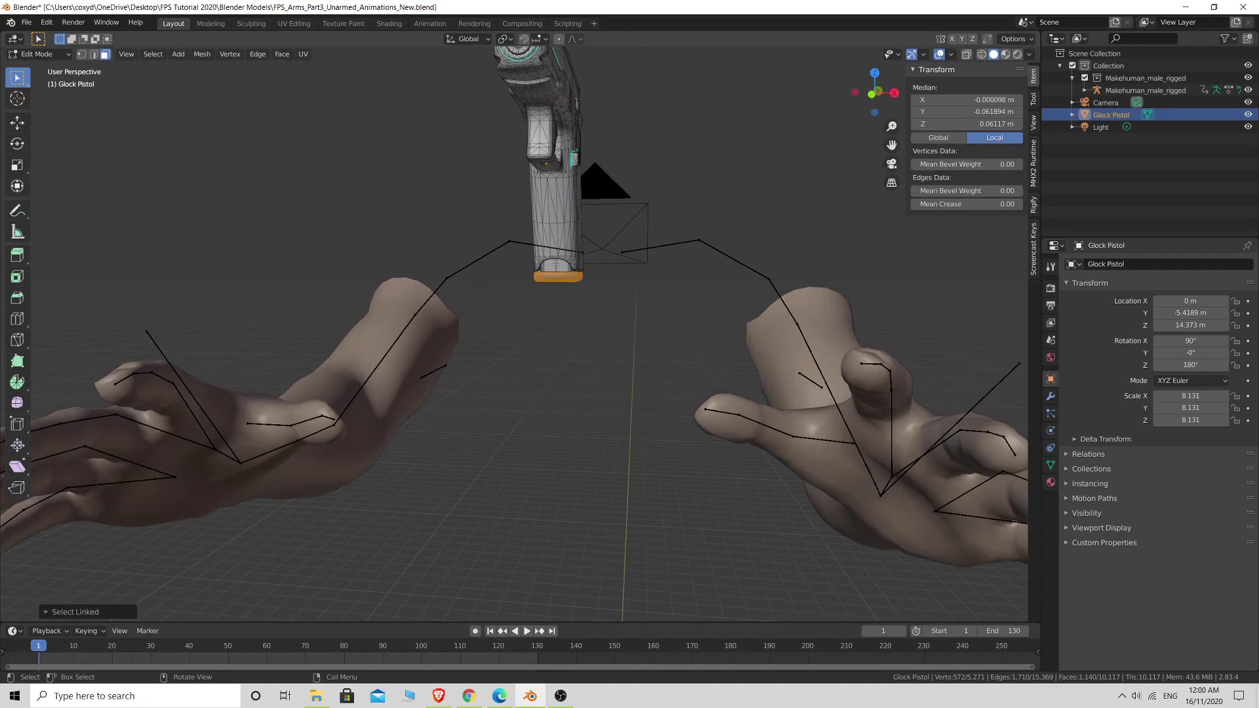
pyautogui.press('l')
pyautogui.moveTo(554, 264); pyautogui.dragTo(590, 242, button='middle')
pyautogui.press('KP_3')
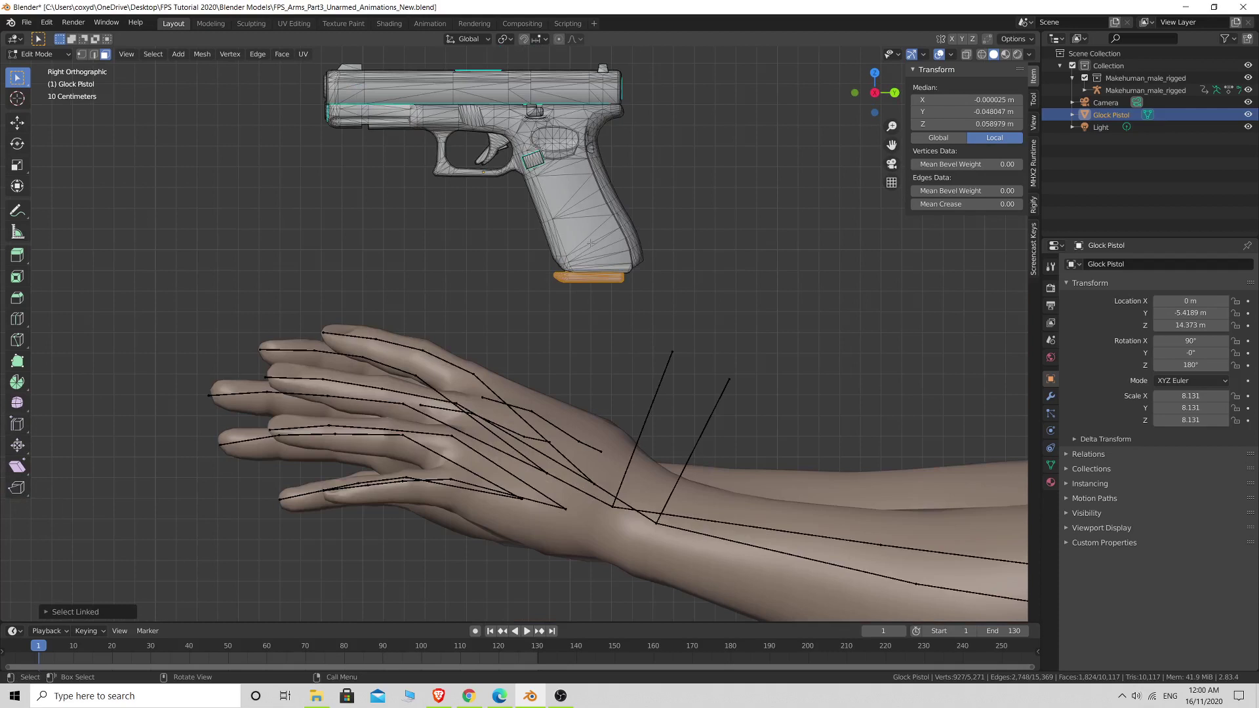
# Try to slide the magazine down out of the grip along Z by about 0.9 m, and return to Object Mode
pyautogui.press('g')
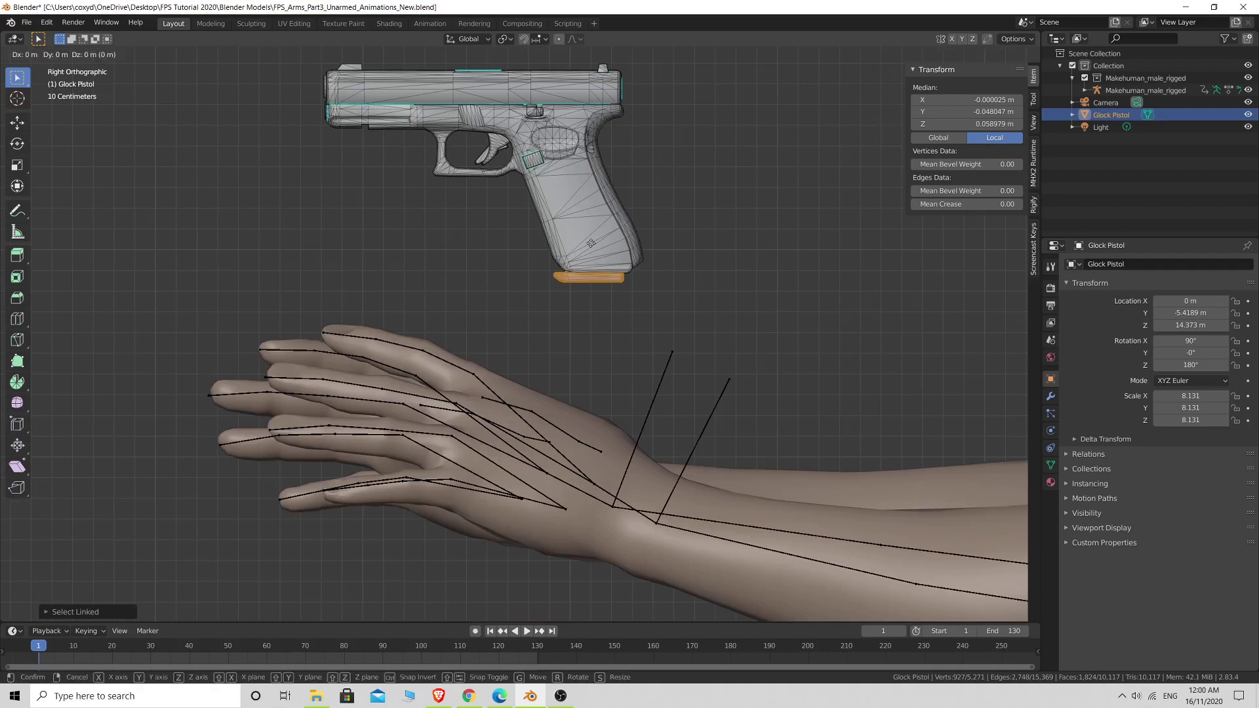
pyautogui.press('z')
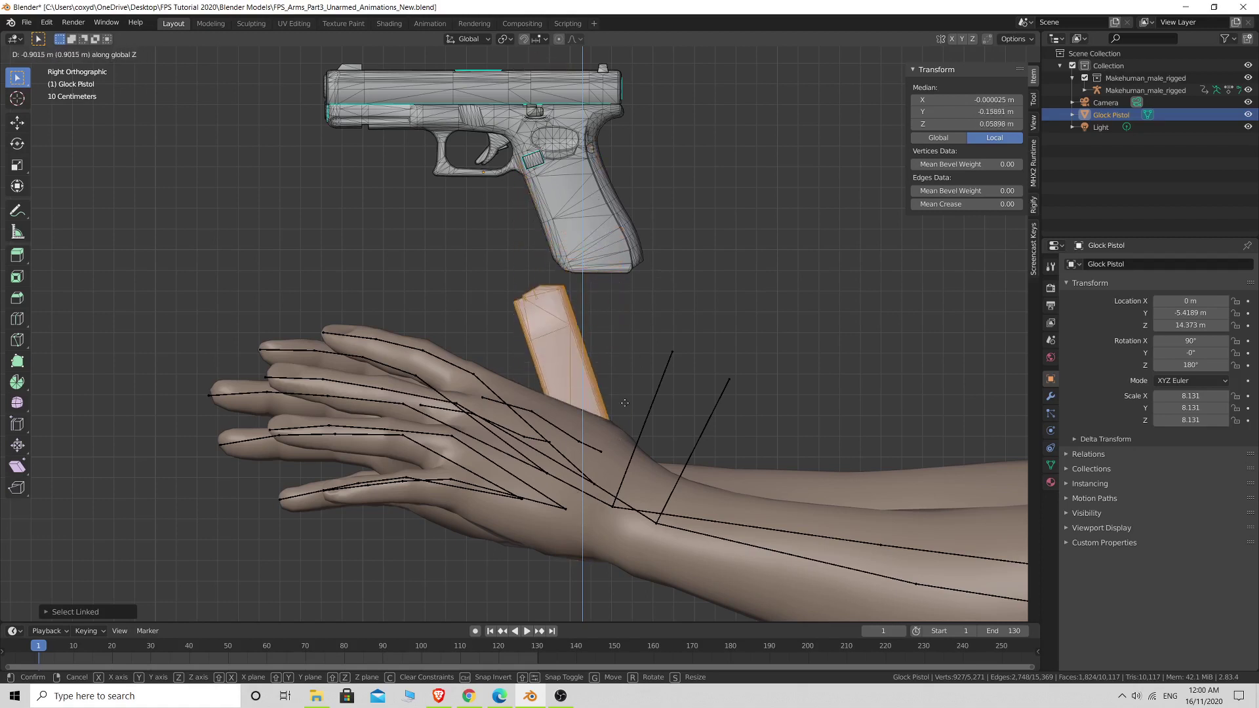
pyautogui.click(667, 319)
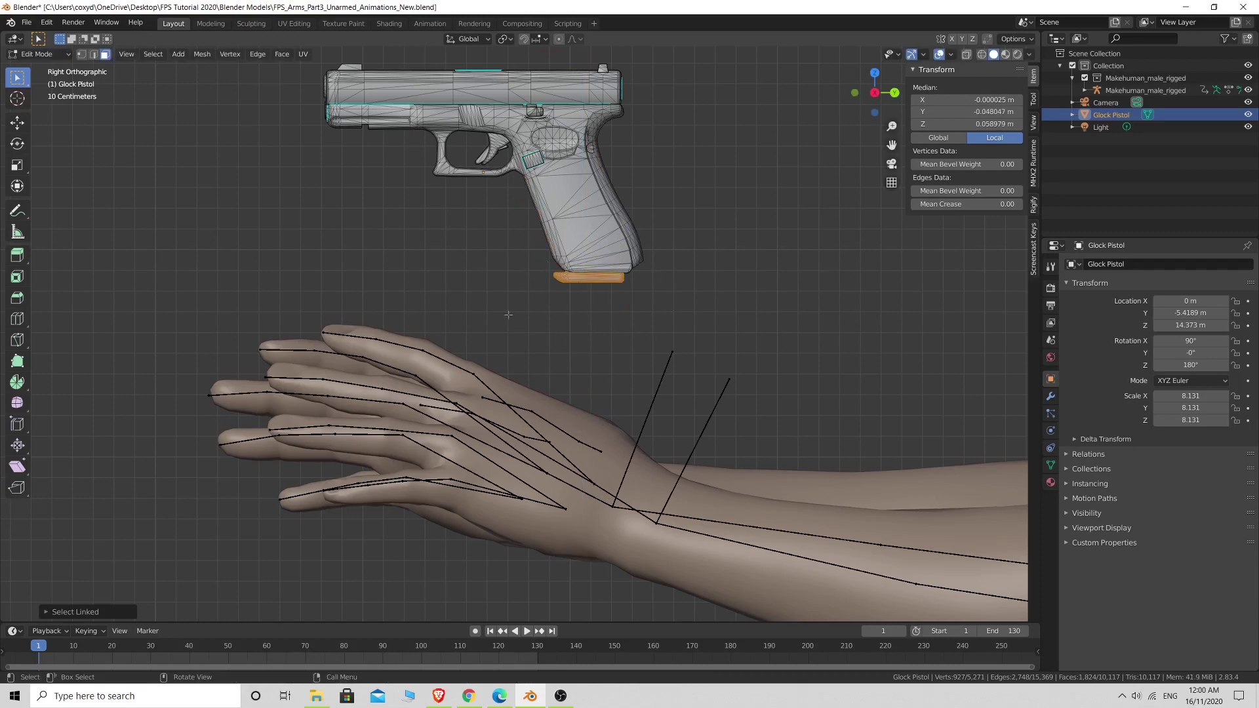
pyautogui.moveTo(508, 314)
pyautogui.mouseDown(button='middle')
pyautogui.moveTo(488, 286)
pyautogui.moveTo(502, 297)
pyautogui.mouseUp(button='middle')
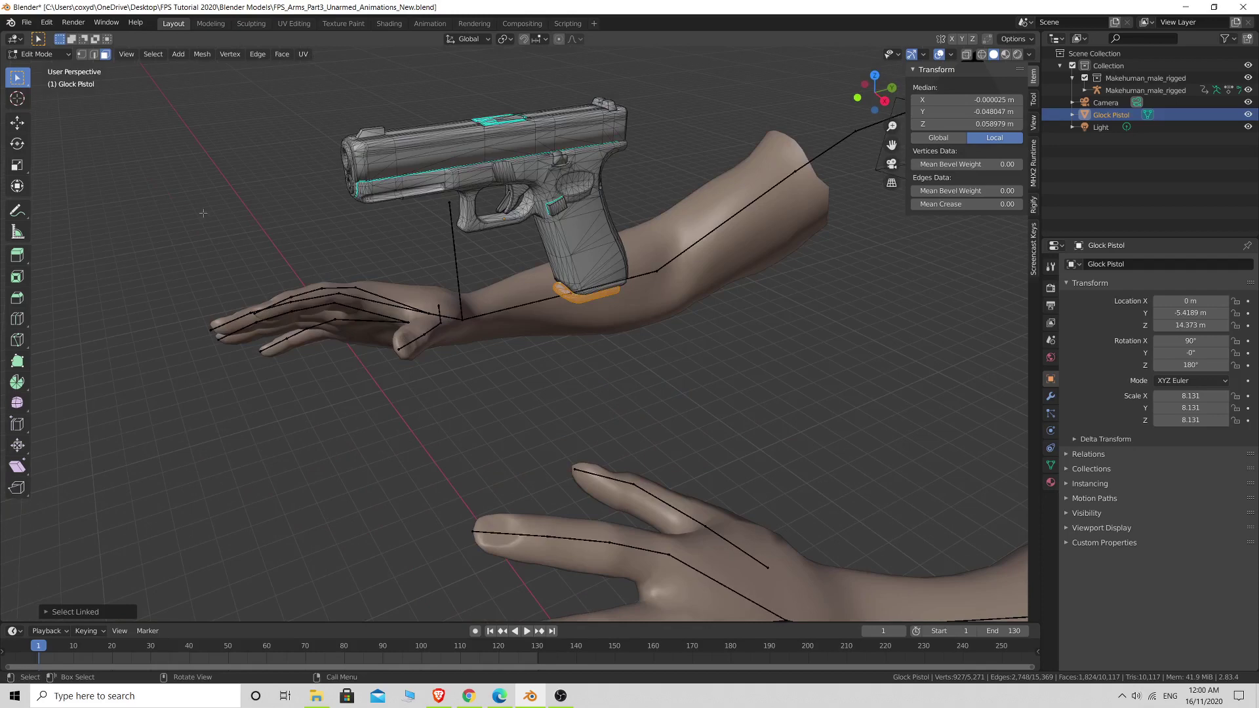
pyautogui.press('Tab')
pyautogui.moveTo(666, 365); pyautogui.dragTo(645, 339, button='middle')
pyautogui.moveTo(747, 285); pyautogui.dragTo(740, 290, button='middle')
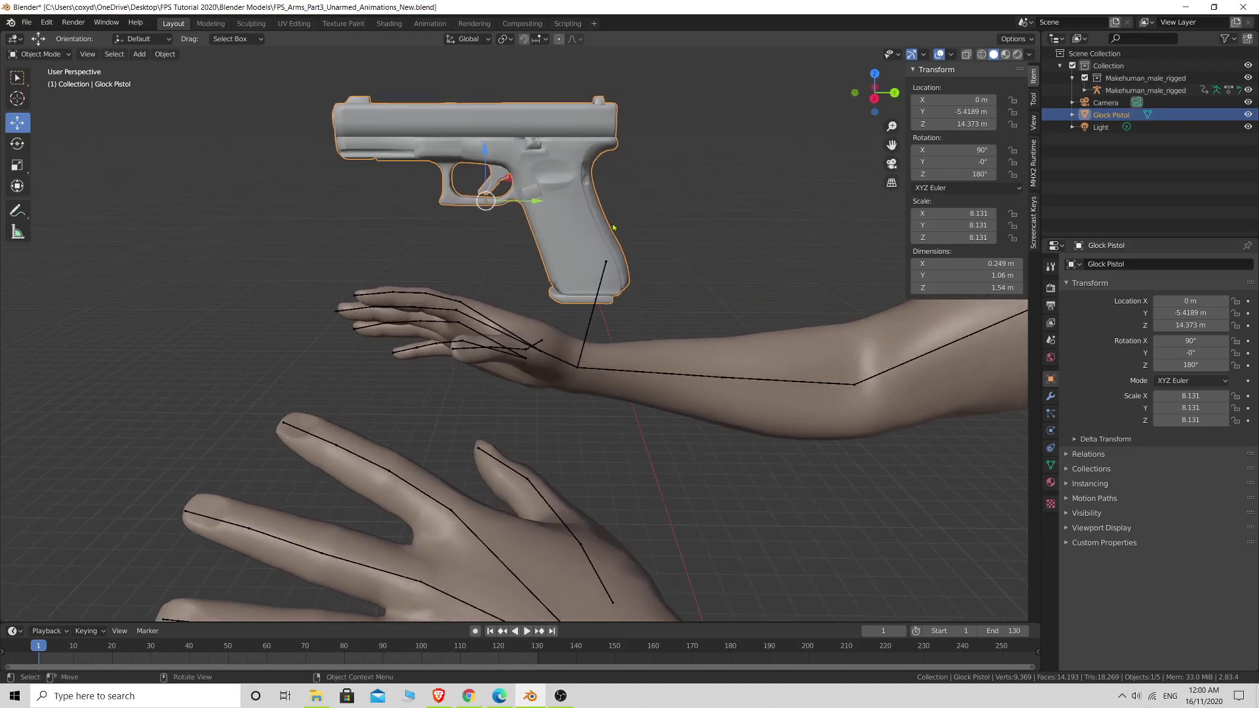
# Add a single-bone armature to the scene while in the right orthographic view
pyautogui.press('KP_3')
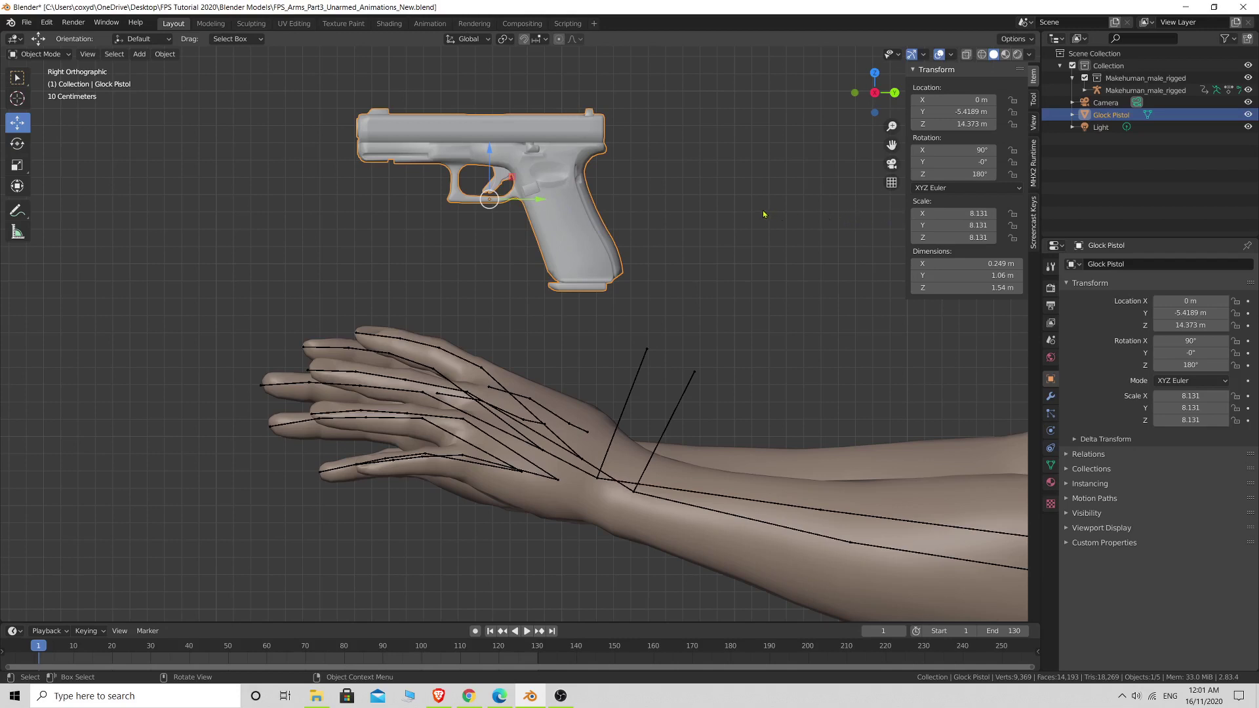
pyautogui.hotkey('shift', 'a')
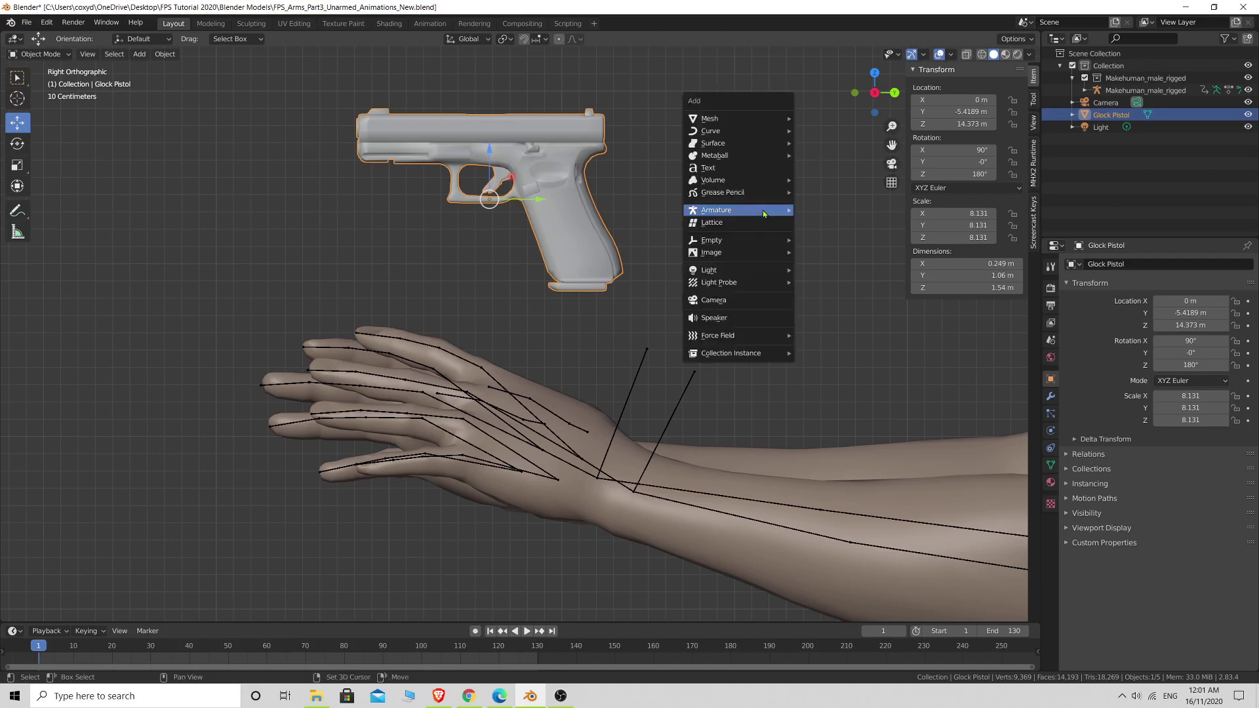
pyautogui.moveTo(763, 211)
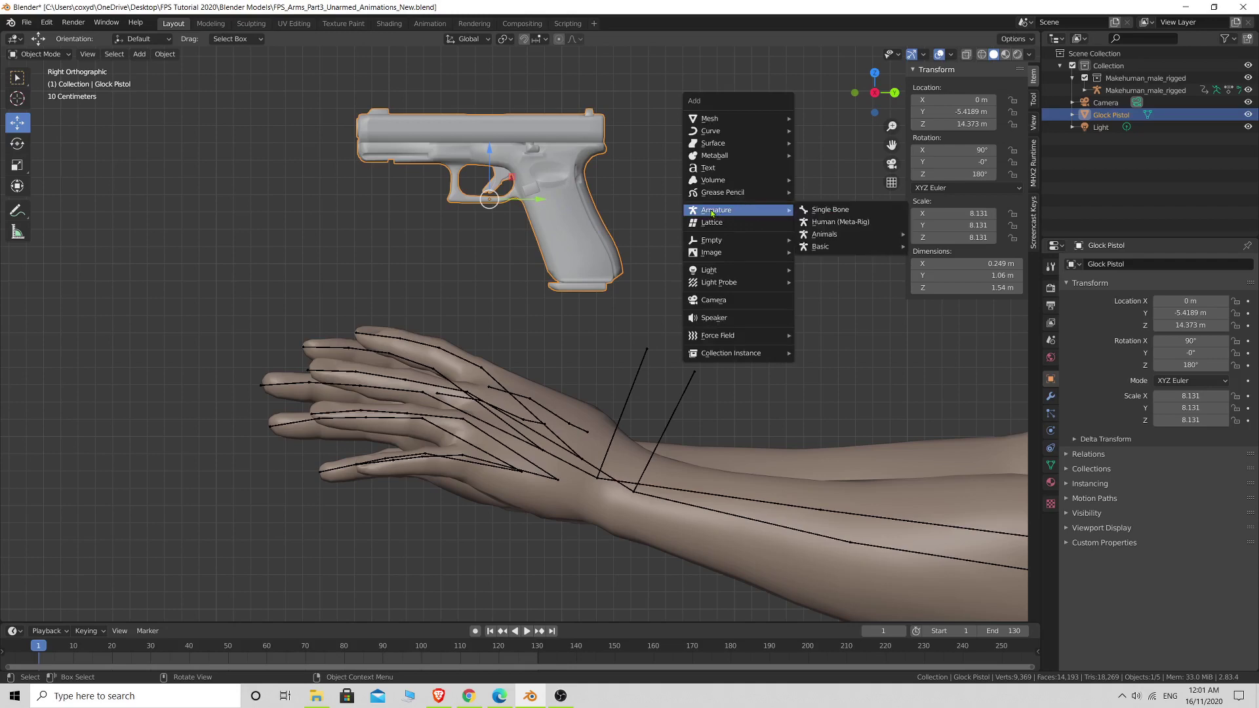
pyautogui.click(836, 211)
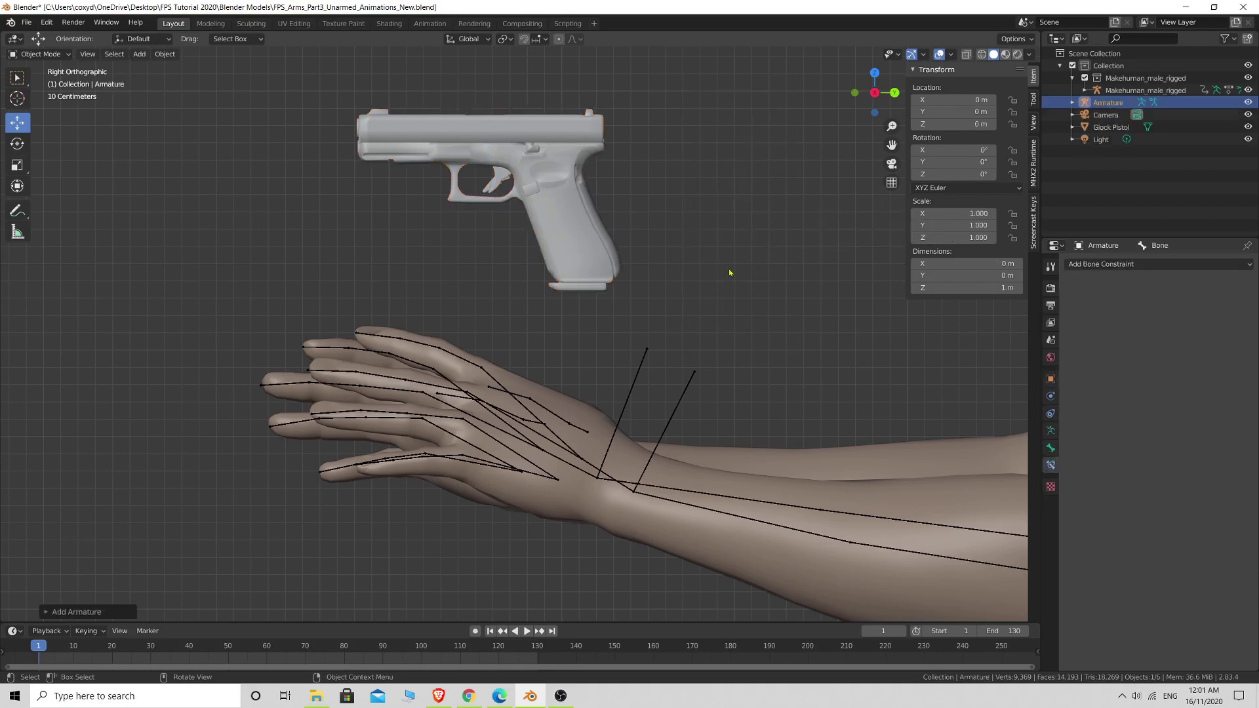
# Move the new armature just behind the pistol grip, to about Y -4.55 m and Z 13.87 m
pyautogui.scroll(-10, 729, 273)
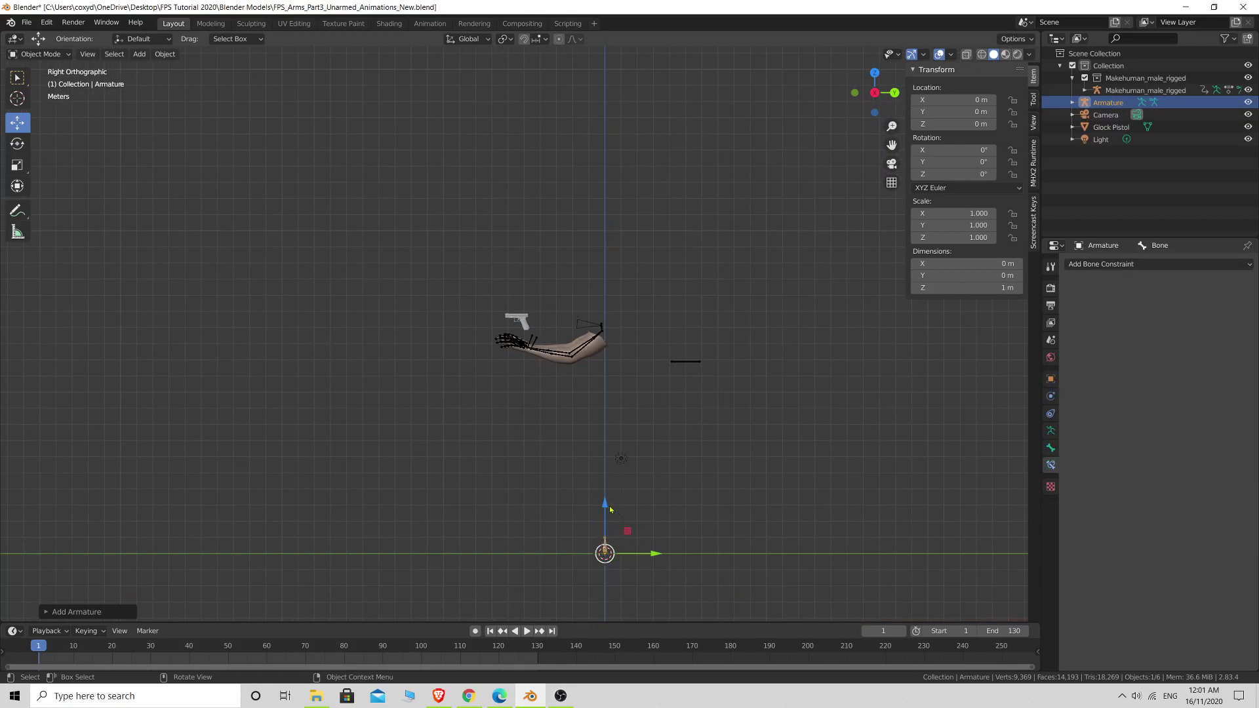
pyautogui.moveTo(607, 506); pyautogui.dragTo(609, 274)
pyautogui.moveTo(649, 326); pyautogui.dragTo(523, 326)
pyautogui.scroll(8, 523, 326)
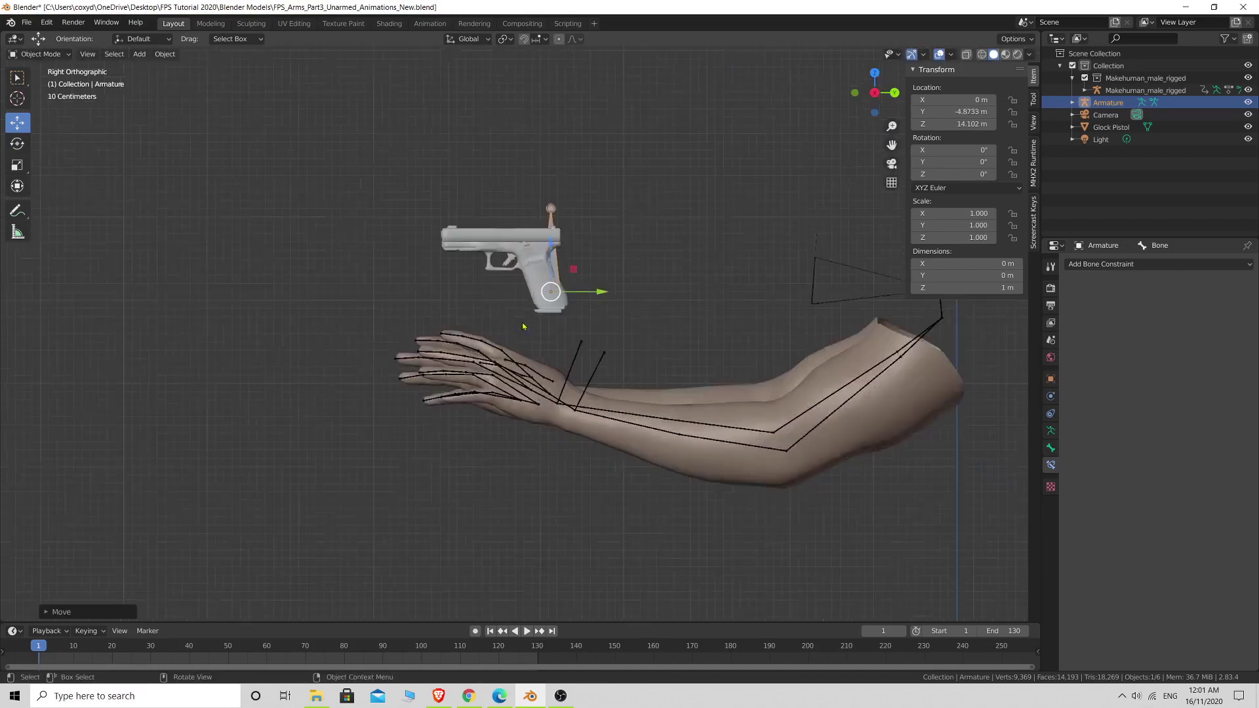
pyautogui.scroll(3, 523, 326)
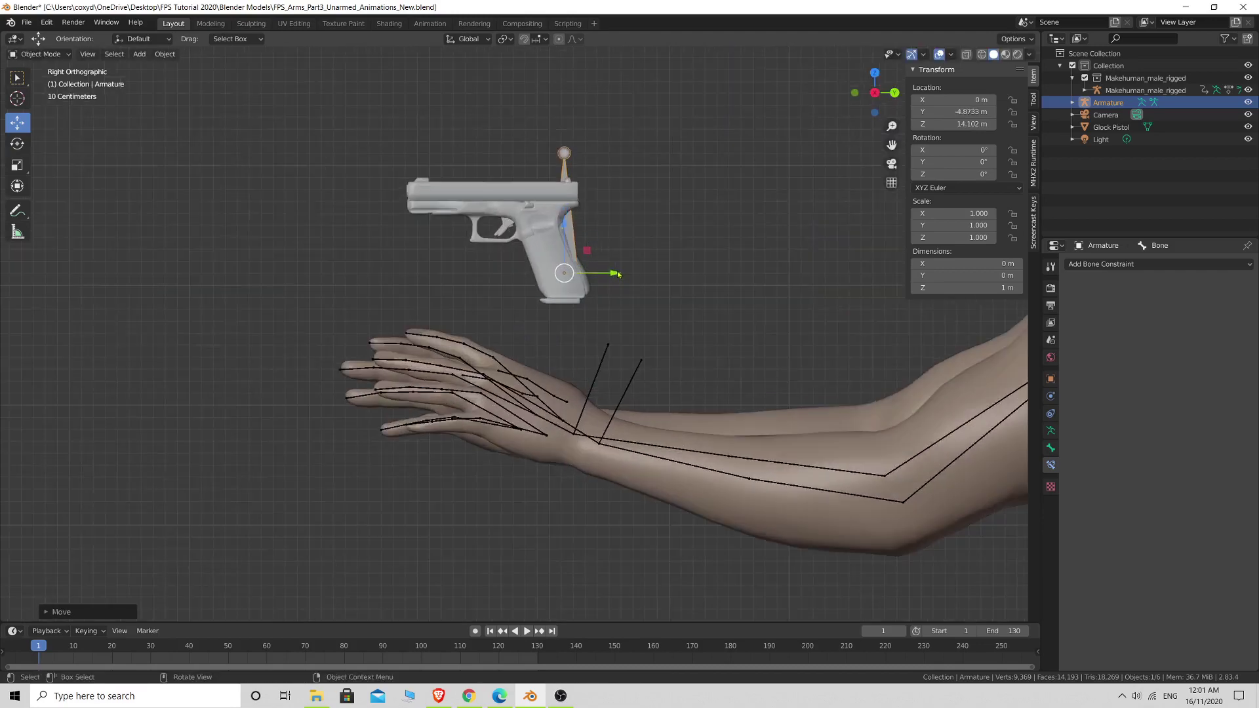
pyautogui.moveTo(614, 275); pyautogui.dragTo(652, 275)
pyautogui.moveTo(600, 226); pyautogui.dragTo(602, 253)
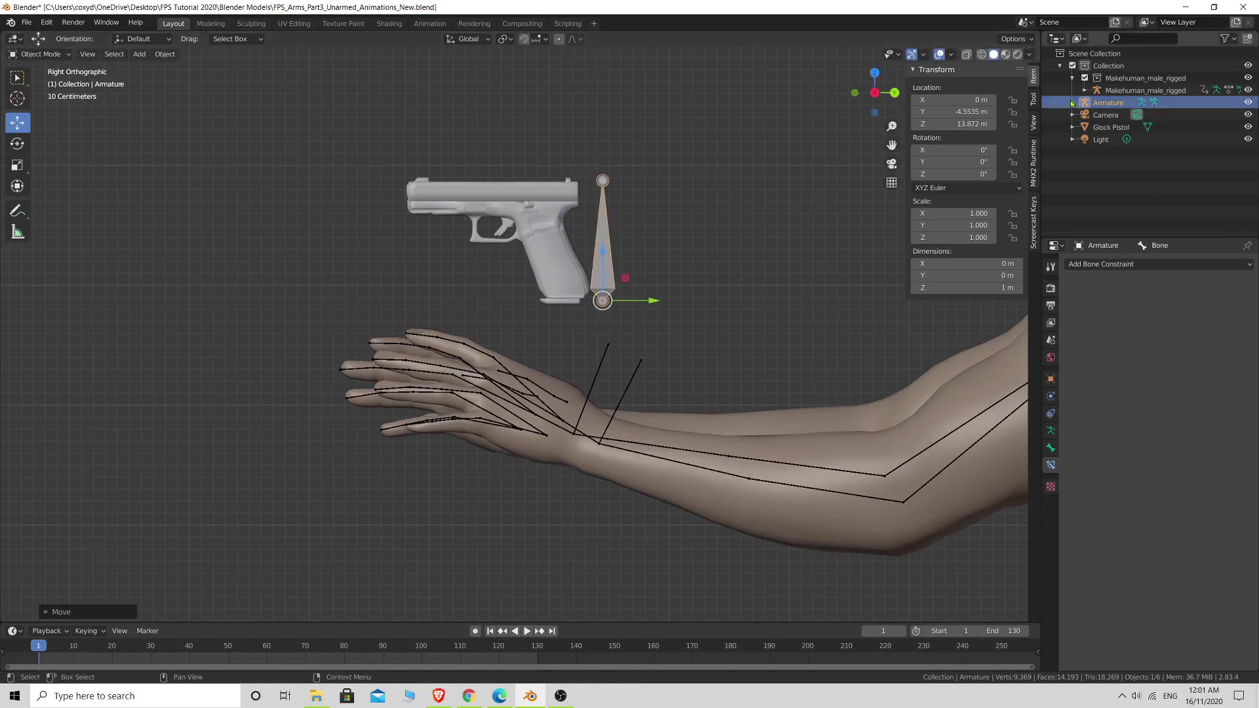
# Rename the new armature's data block as Glock_Root in the Outliner
pyautogui.click(1073, 102)
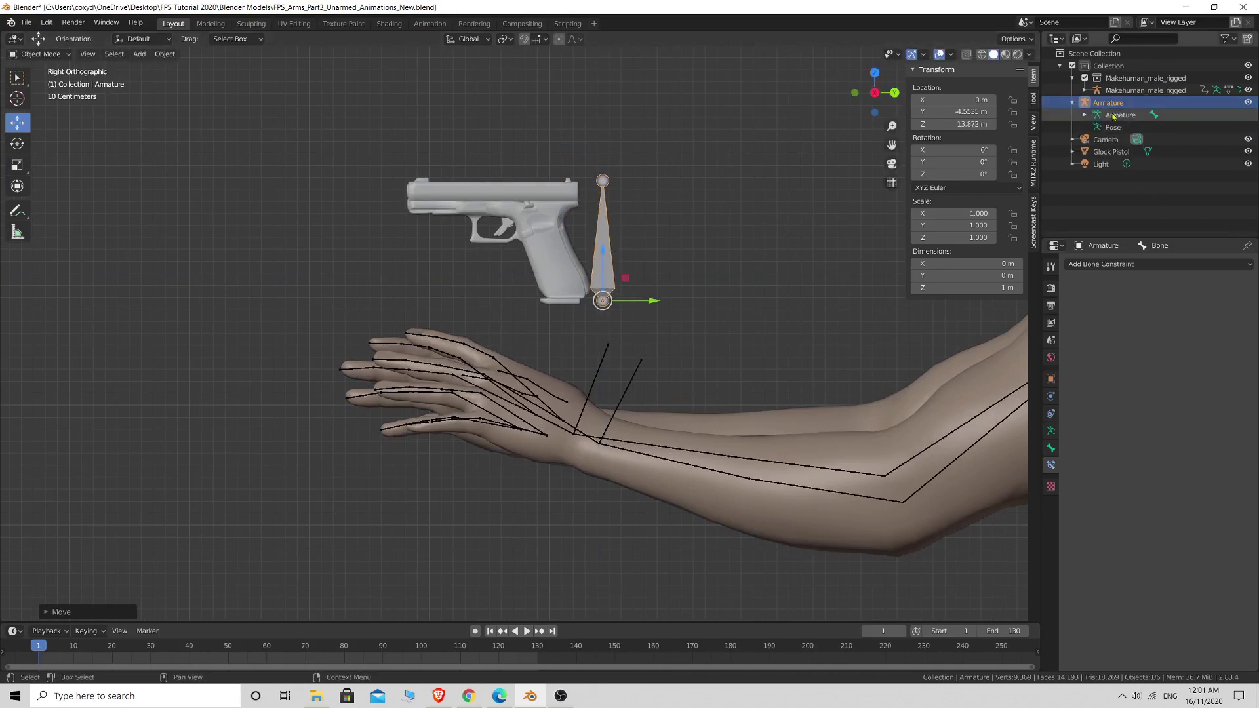
pyautogui.doubleClick(1113, 115)
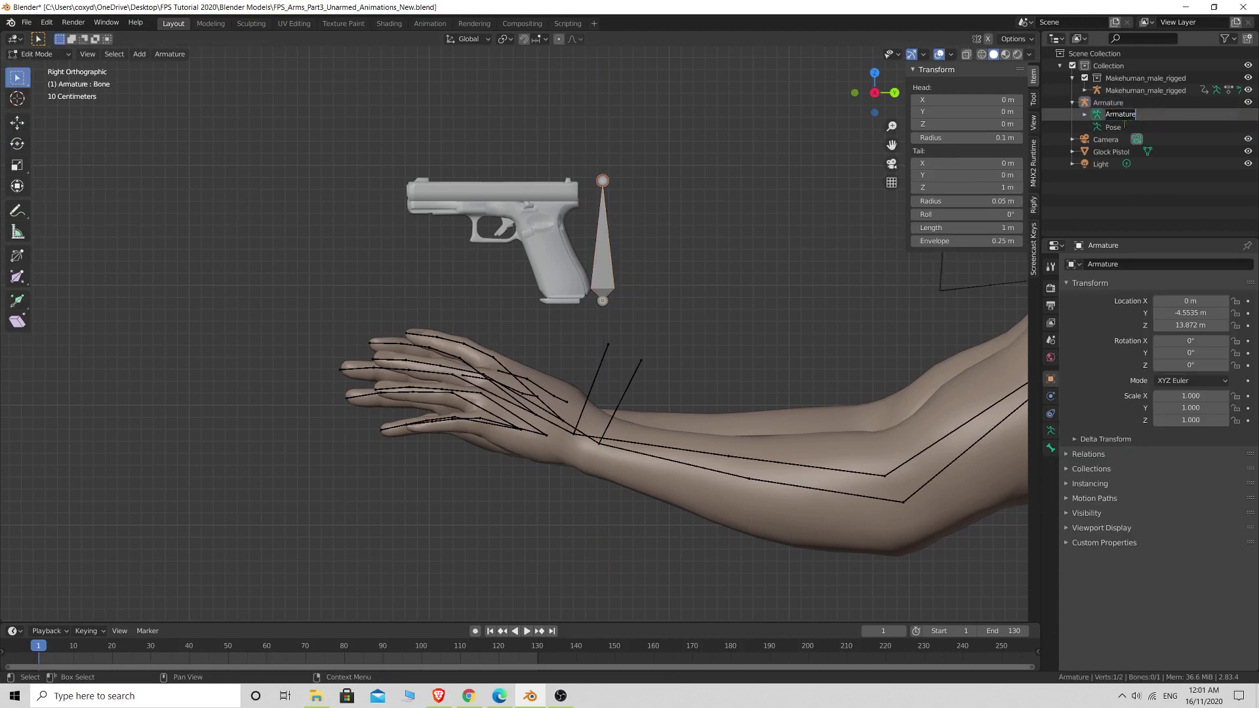
pyautogui.write('Glock_Root')
pyautogui.press('Return')
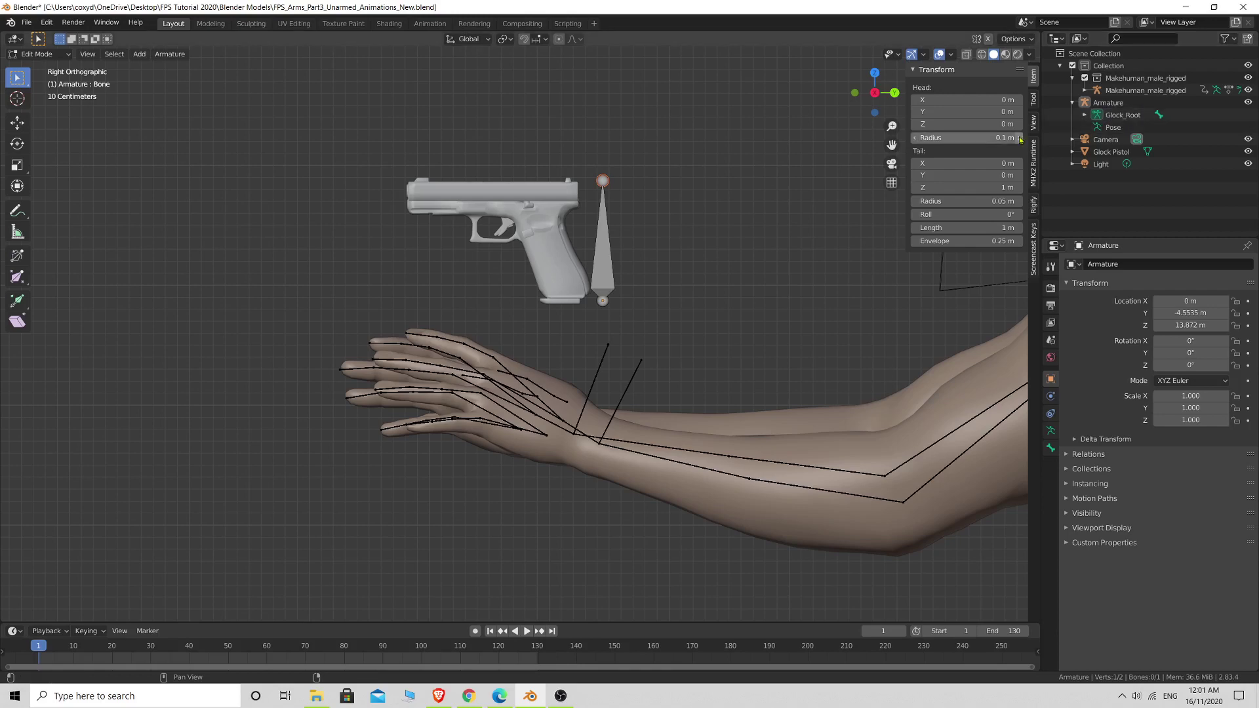
# Rename the armature's bone behind the pistol grip as Glock_Root
pyautogui.click(604, 262)
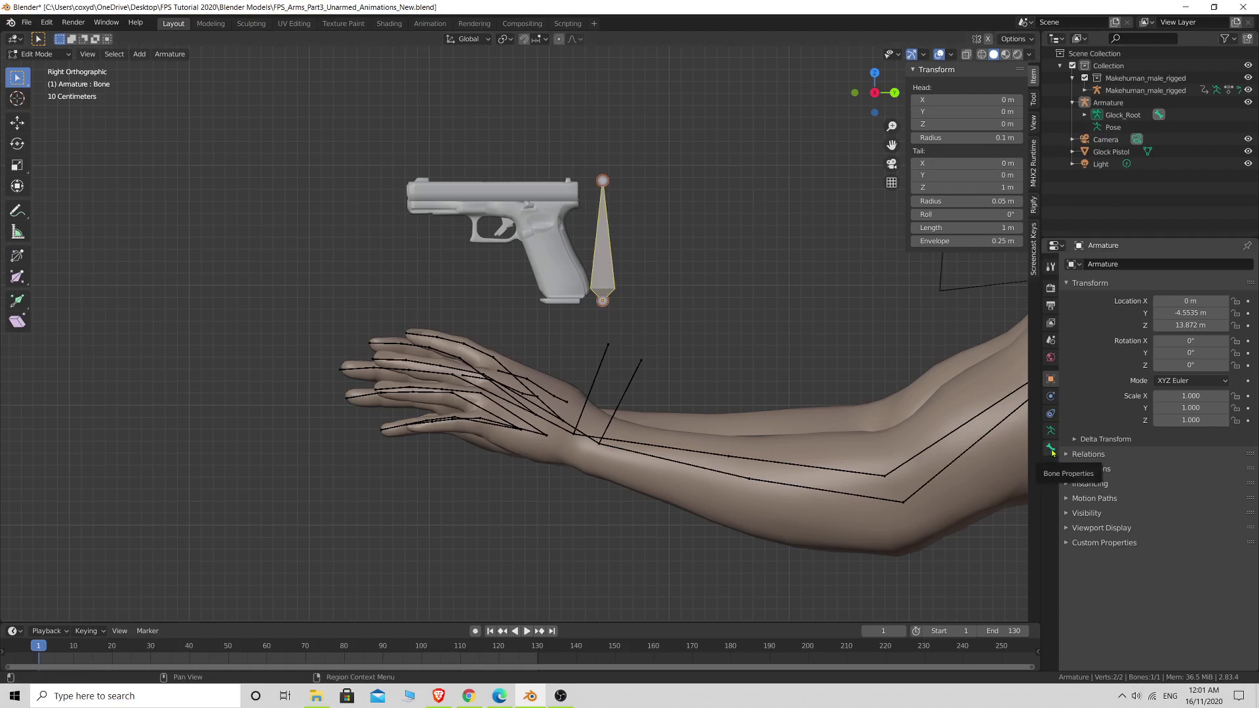
pyautogui.click(1051, 449)
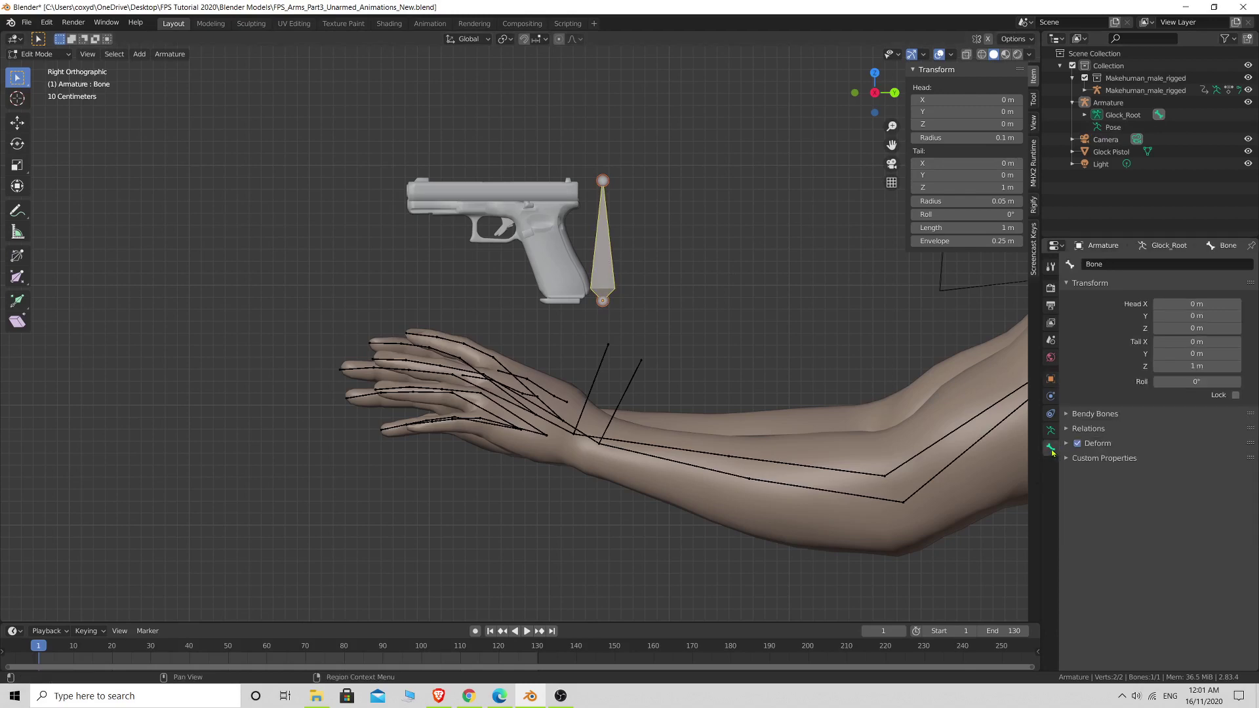
pyautogui.click(1111, 265)
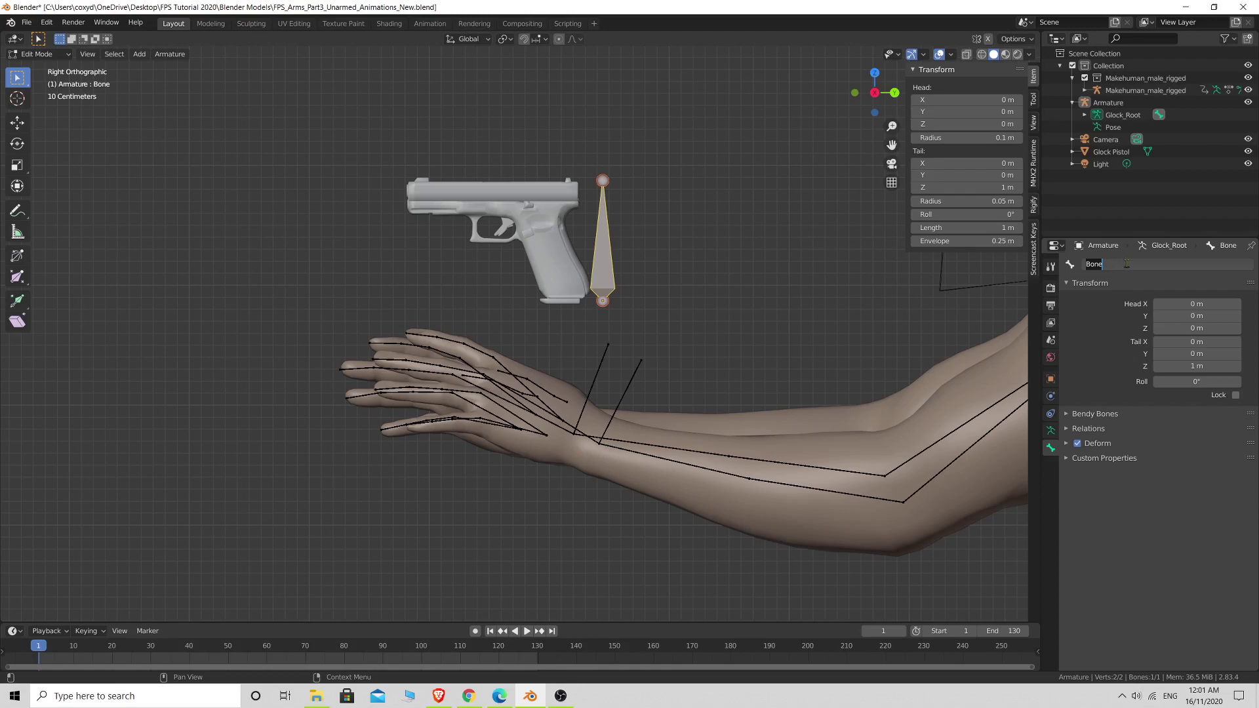
pyautogui.write('Glock_Root')
pyautogui.press('Return')
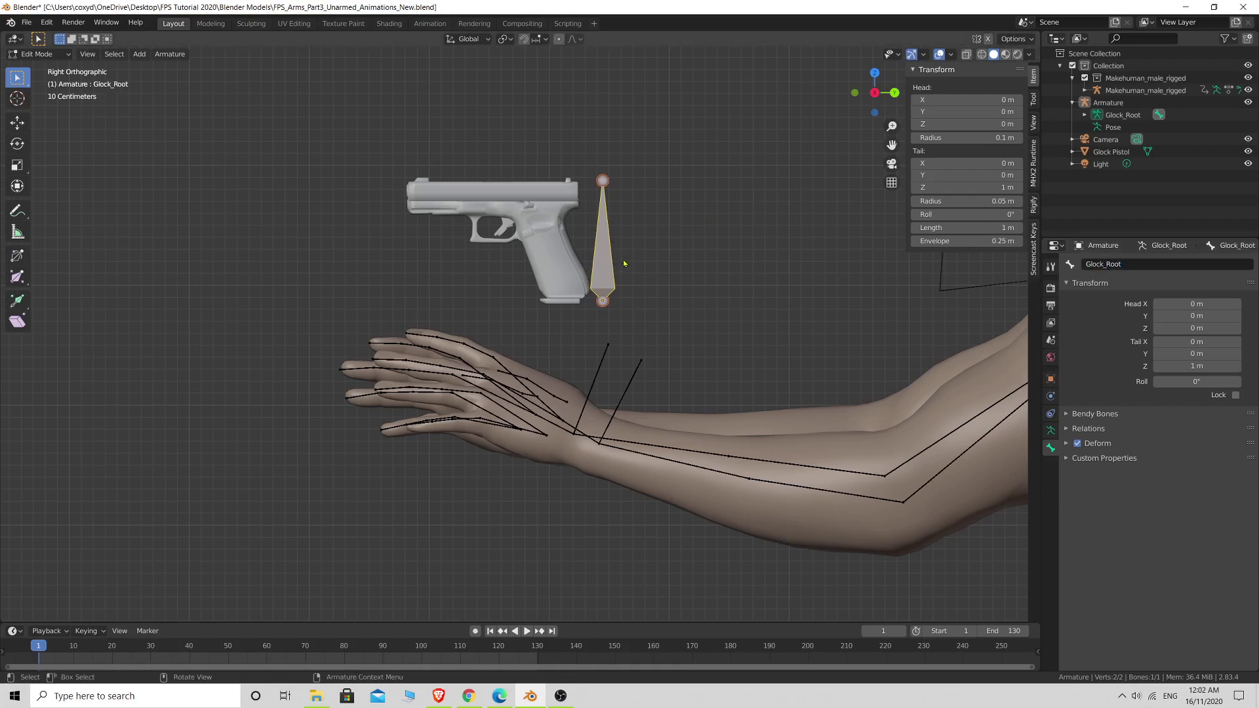
# Move the root bone's tail toward the back of the pistol grip, to about Y -0.23 m and Z 0.709 m
pyautogui.click(604, 182)
pyautogui.click(604, 302)
pyautogui.click(602, 248)
pyautogui.click(603, 181)
pyautogui.press('g')
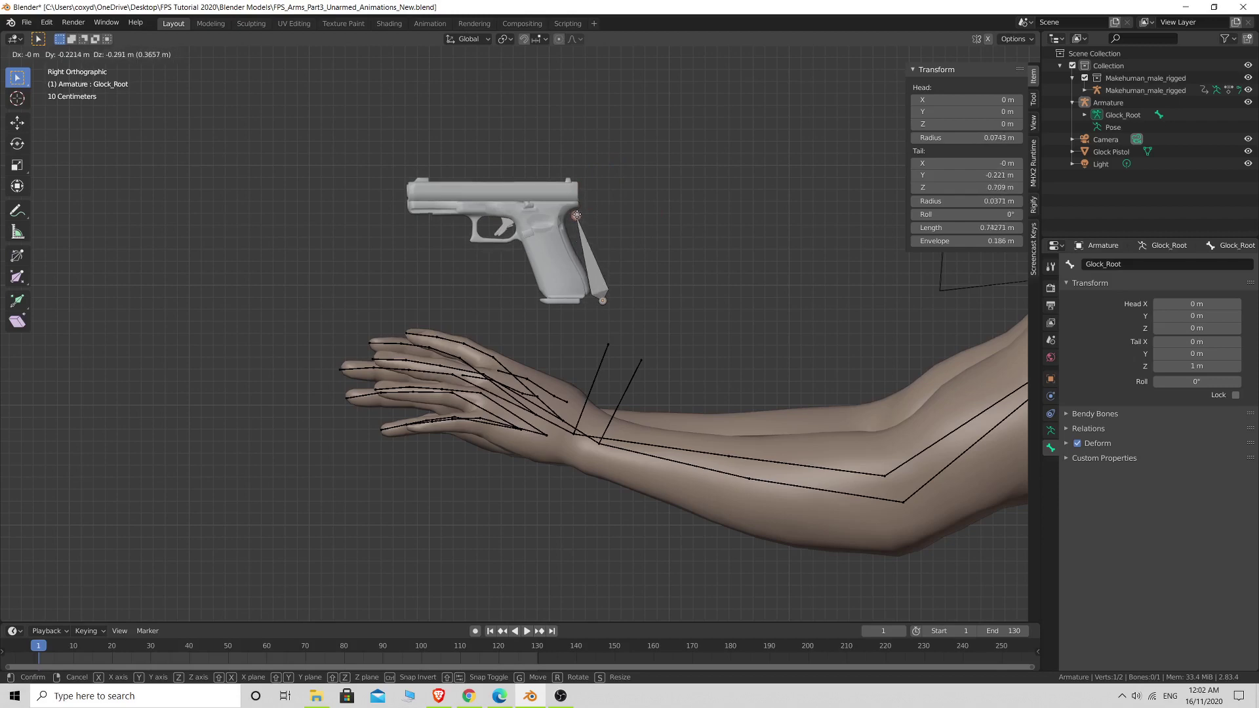
pyautogui.click(556, 267)
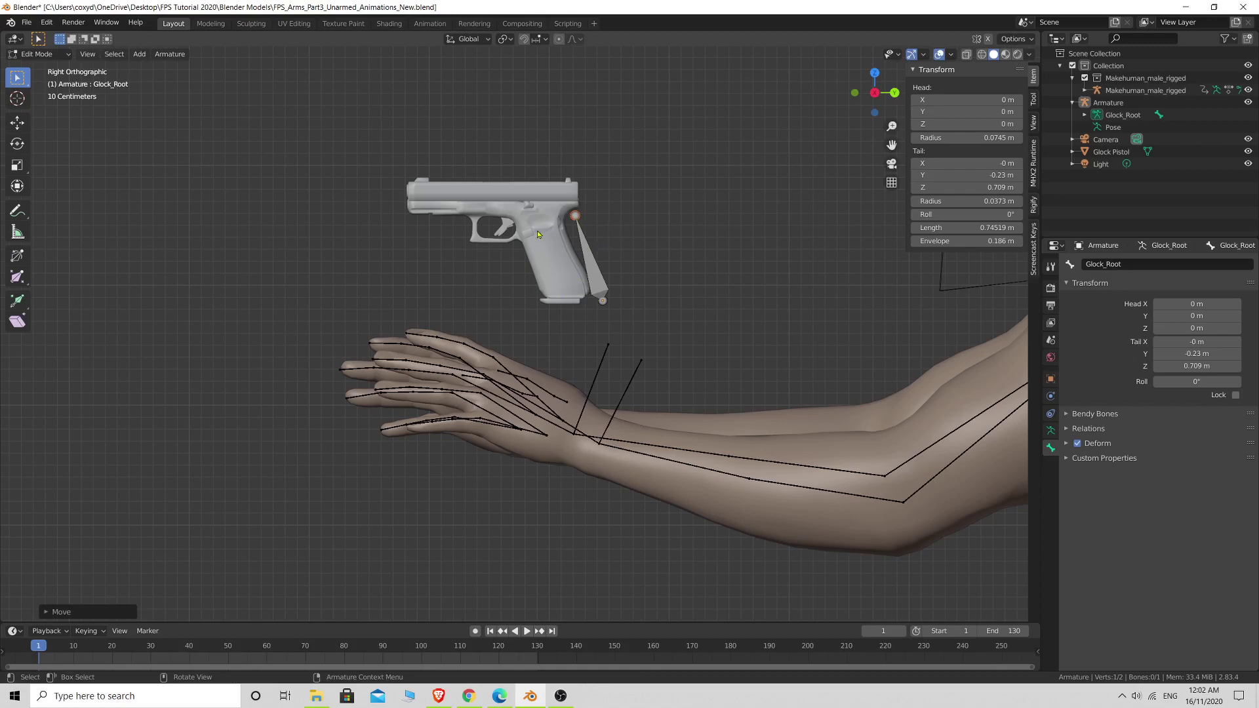
# Add a bone to the armature, and duplicate the root bone into the pistol grip with its head at about Y -0.40 m, Z 0.04 m
pyautogui.click(594, 262)
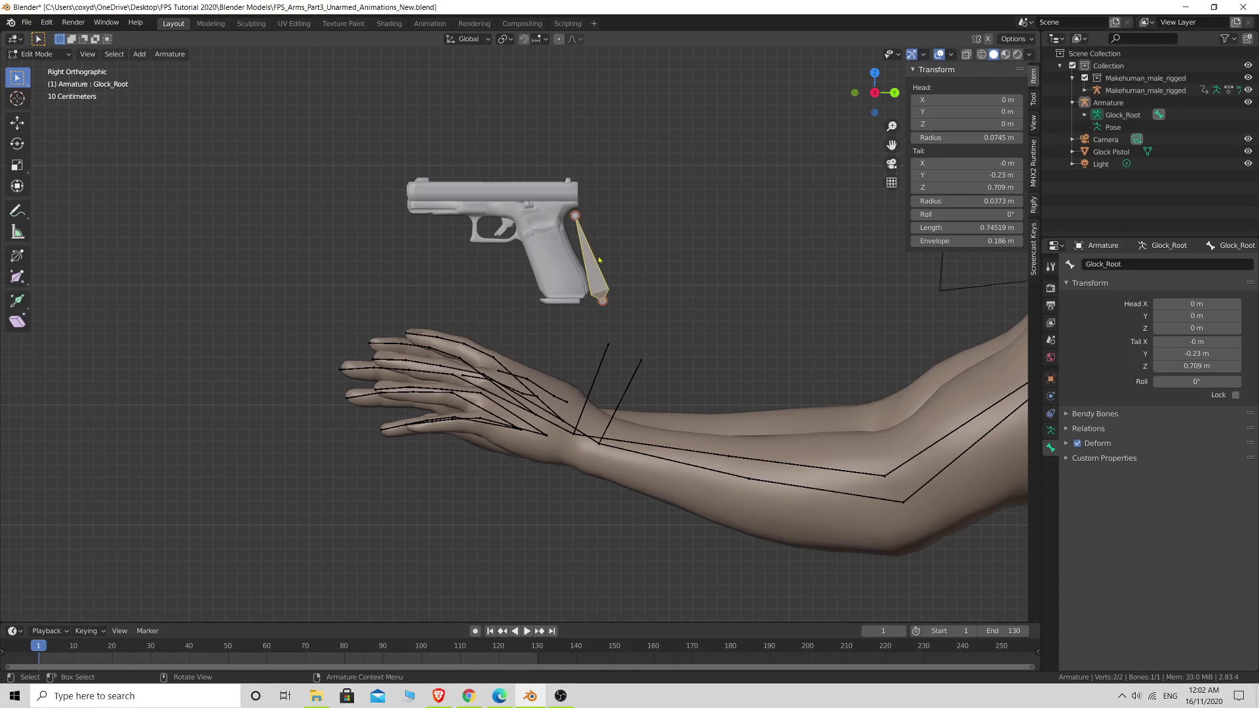
pyautogui.hotkey('shift', 'a')
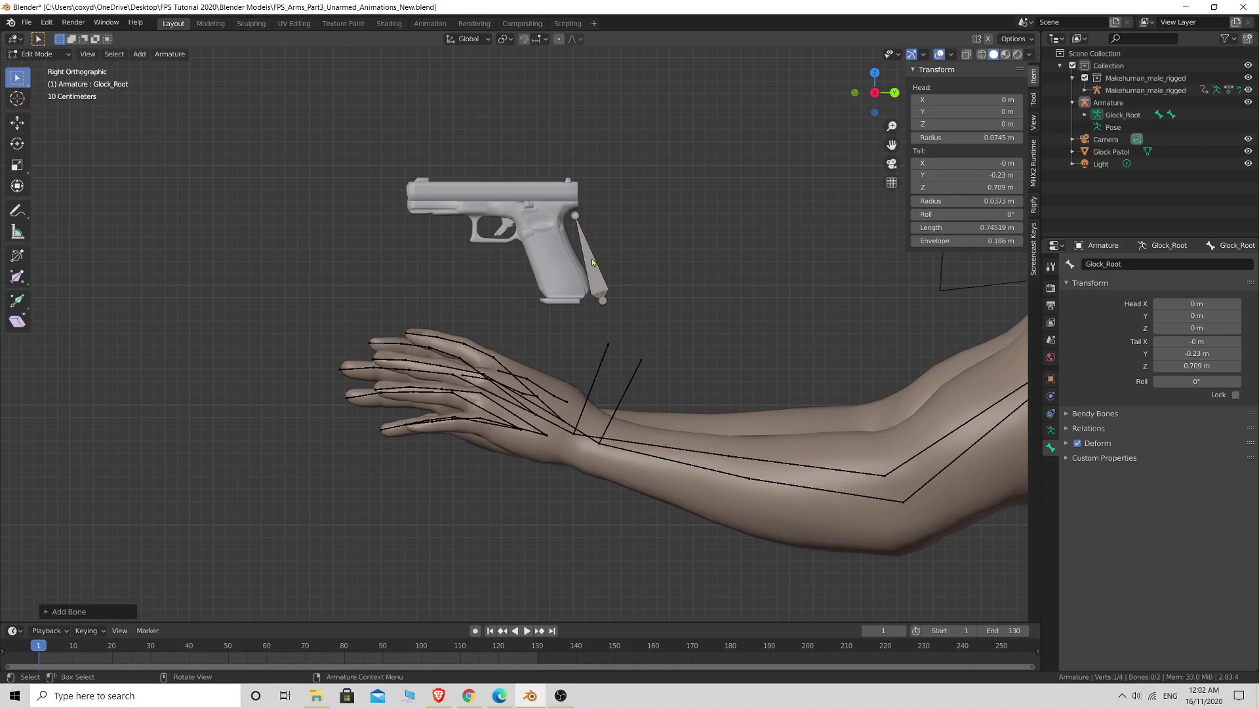
pyautogui.click(592, 262)
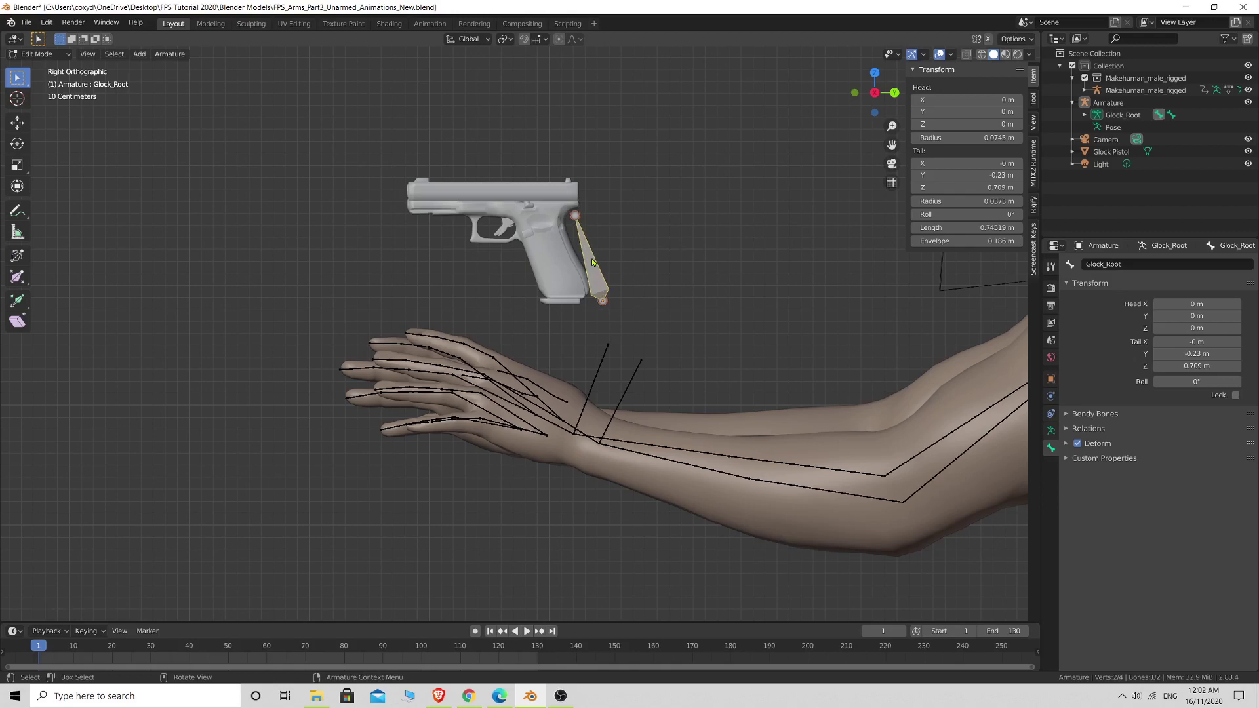
pyautogui.press('Tab')
pyautogui.press('Tab')
pyautogui.hotkey('shift', 'd')
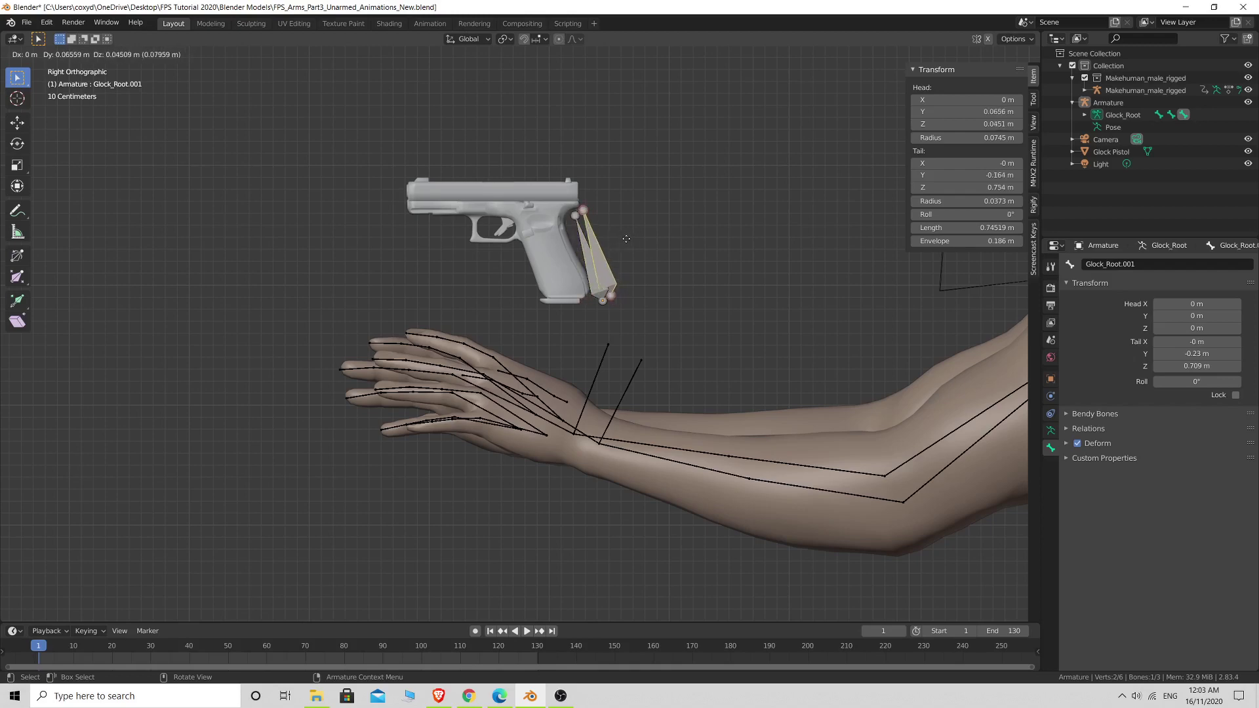
pyautogui.click(570, 244)
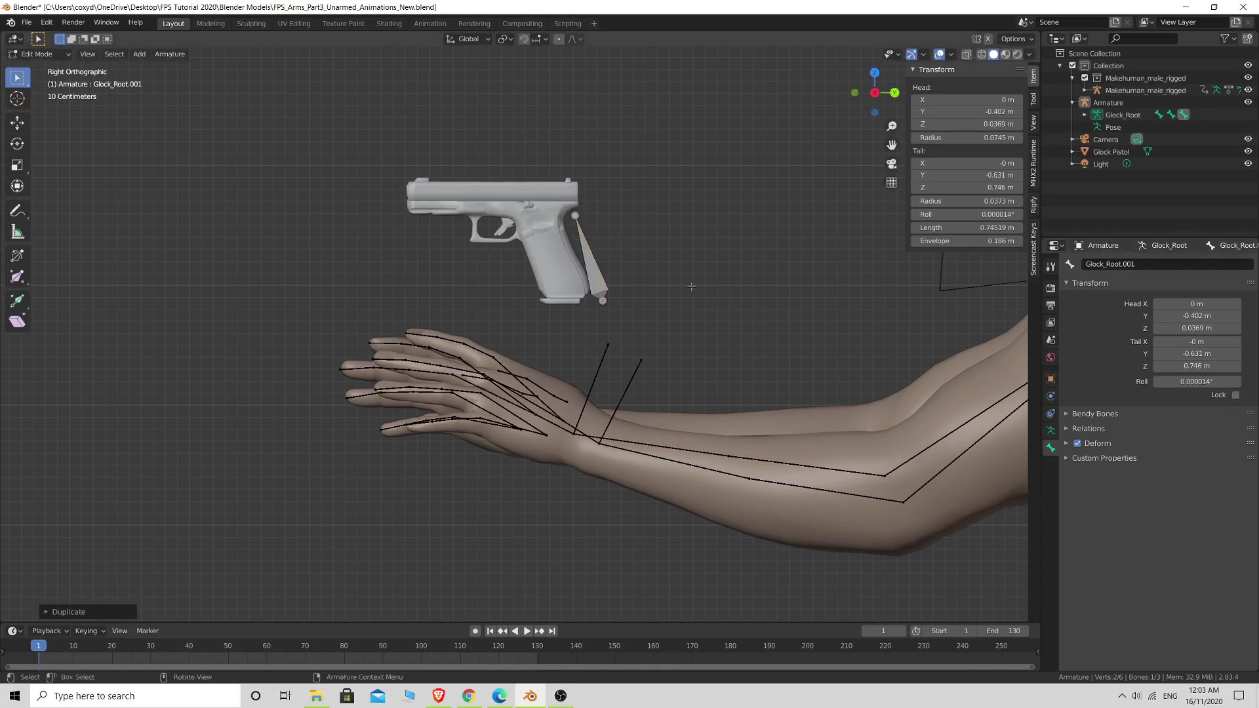
# Set the pistol armature to display in front of other objects in Object Mode
pyautogui.press('Tab')
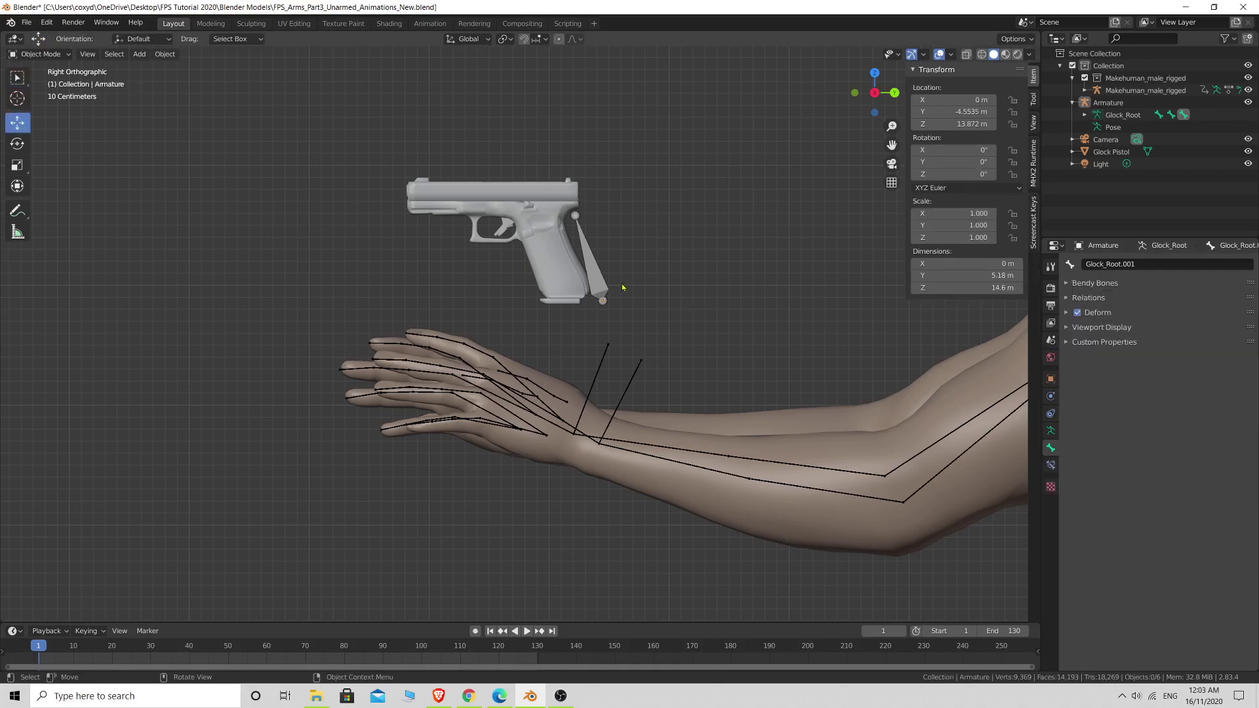
pyautogui.click(592, 269)
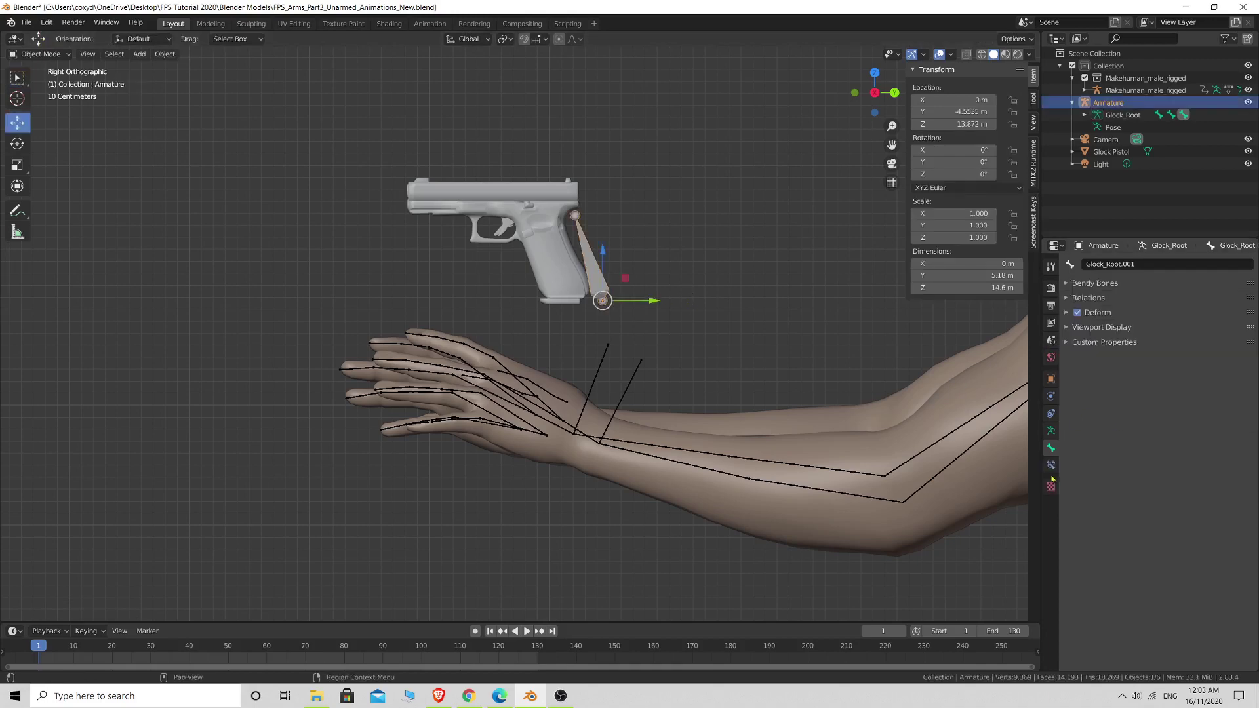
pyautogui.click(1050, 431)
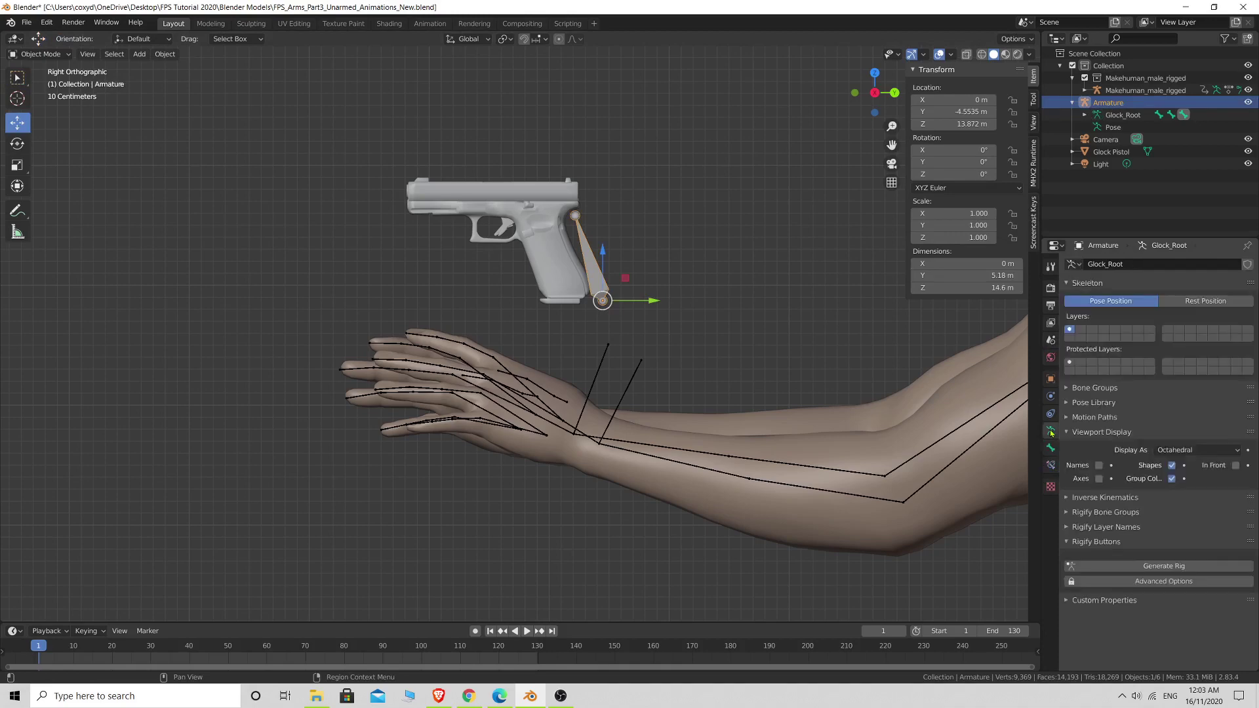
pyautogui.click(1235, 466)
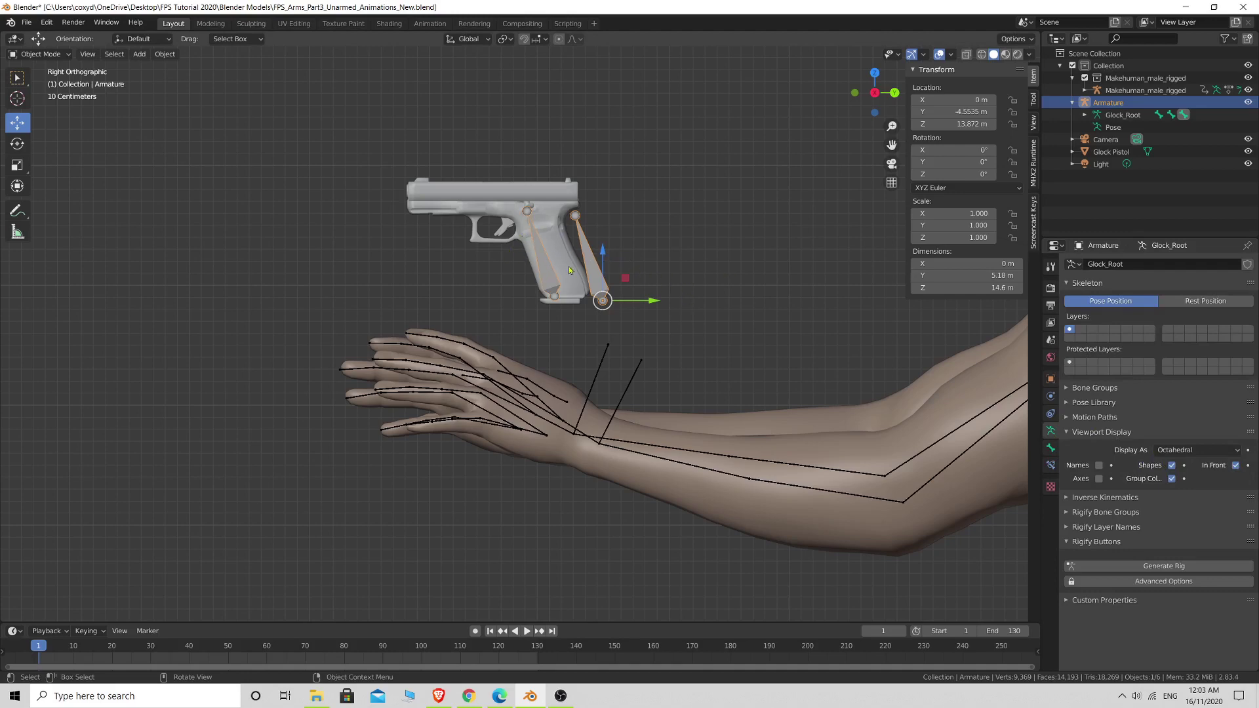
# Deselect all of the pistol's mesh geometry in Edit Mode and return to Object Mode
pyautogui.click(542, 264)
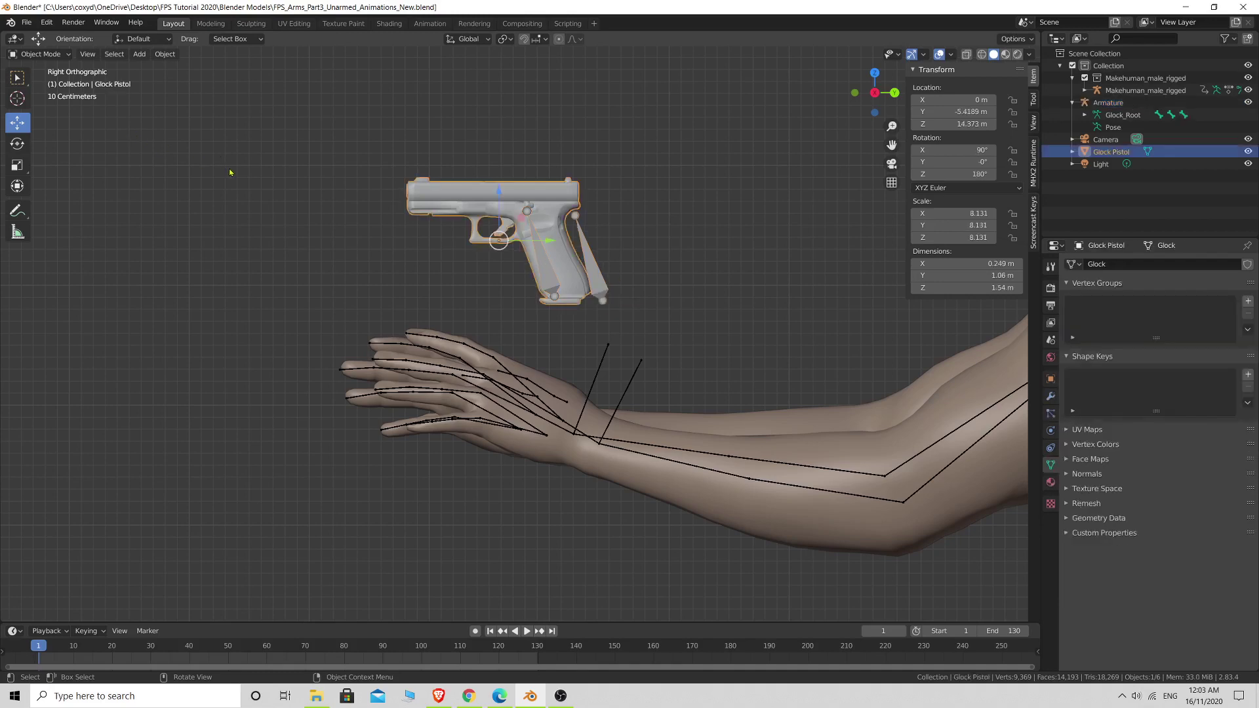
pyautogui.press('Tab')
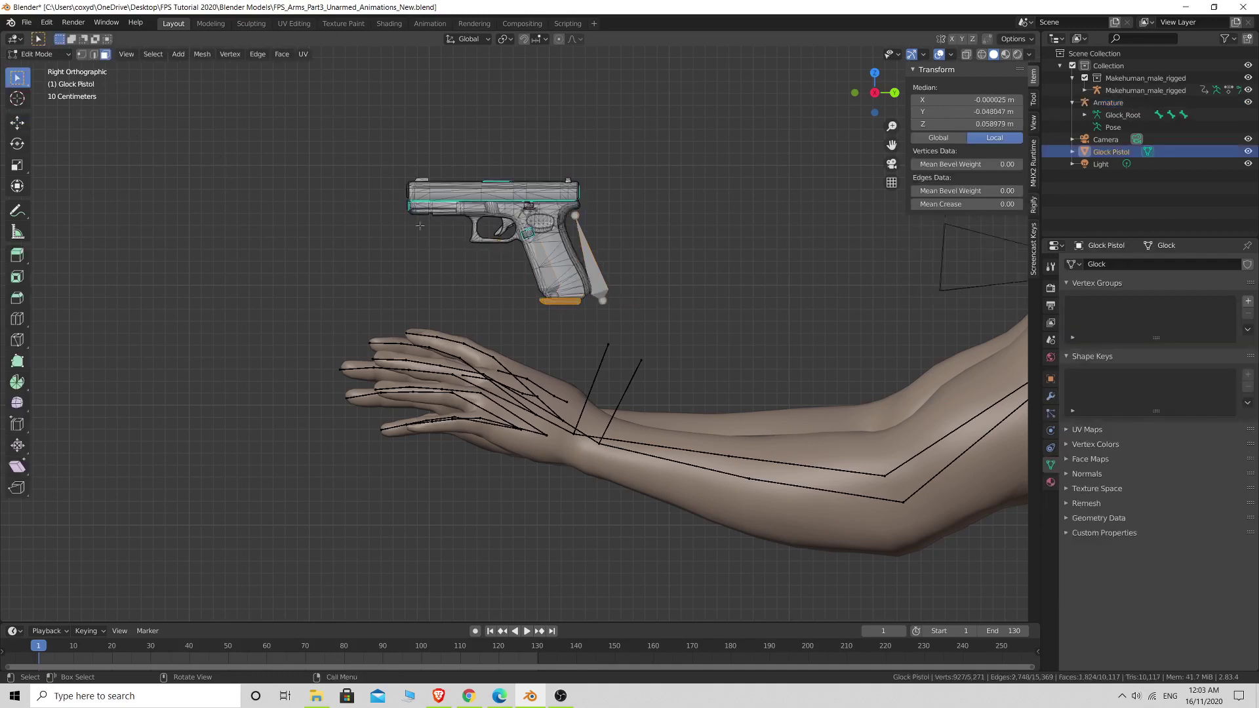
pyautogui.hotkey('alt', 'a')
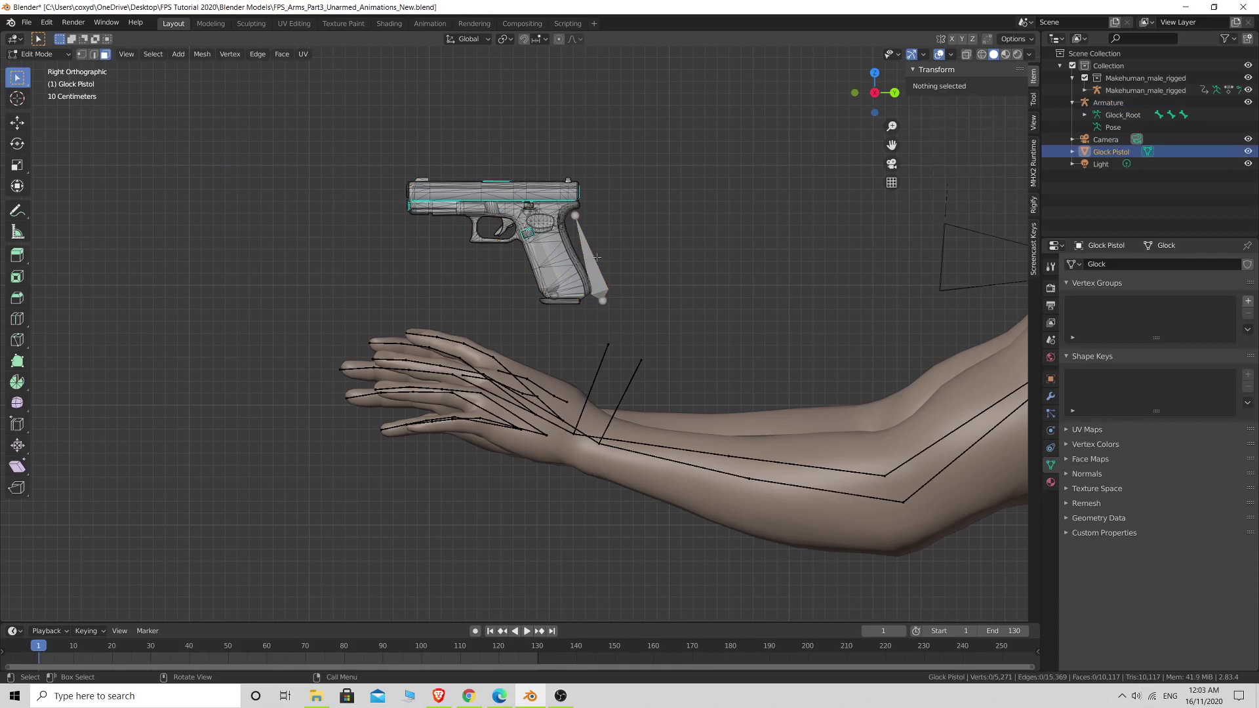
pyautogui.press('Tab')
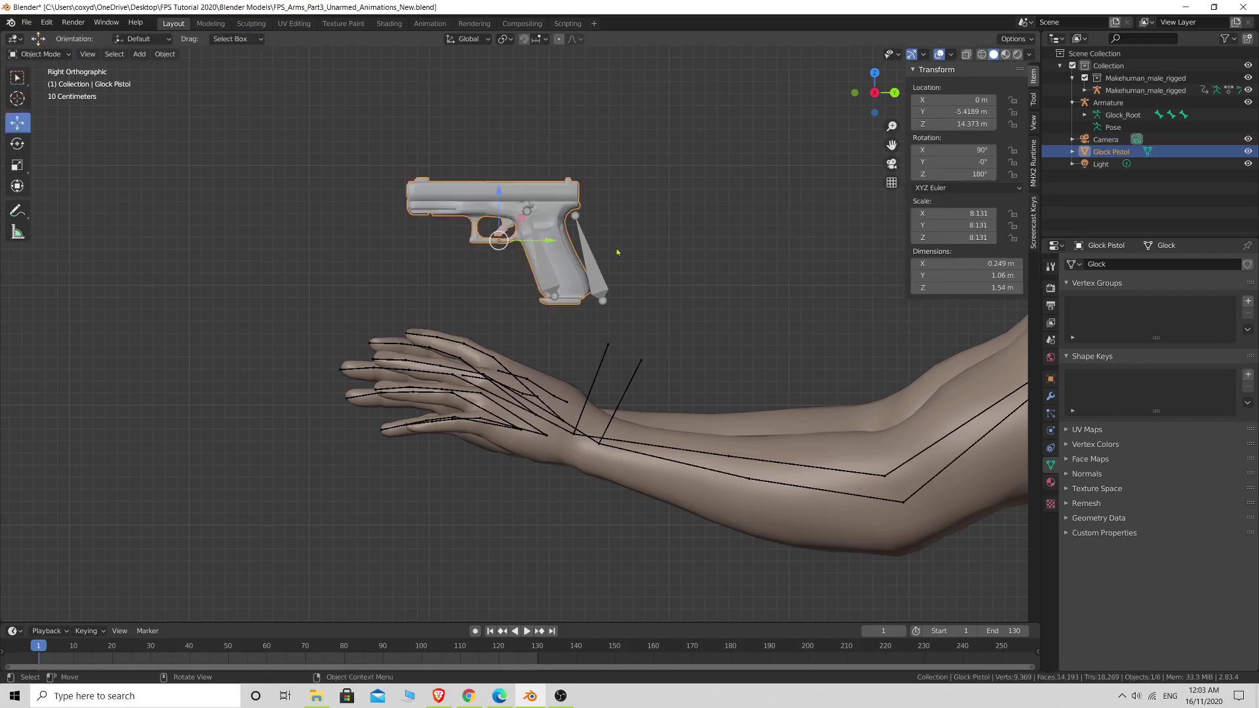
pyautogui.click(592, 258)
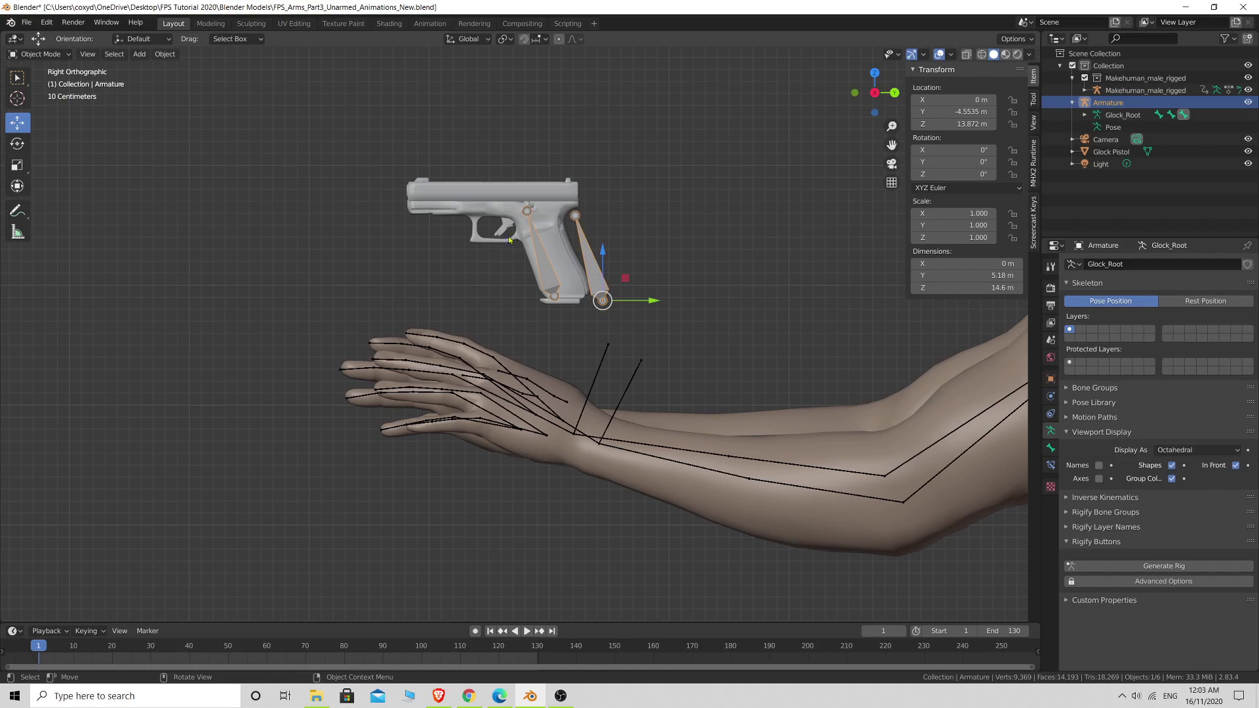
pyautogui.click(446, 191)
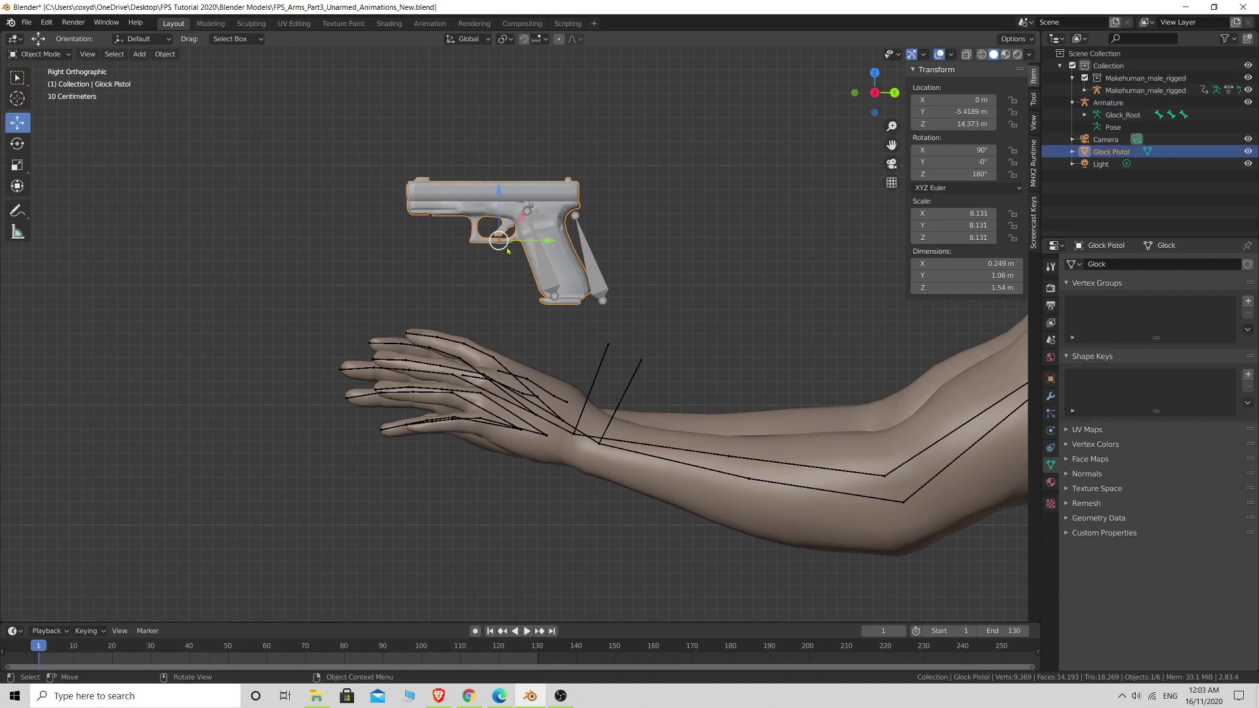
pyautogui.press('Tab')
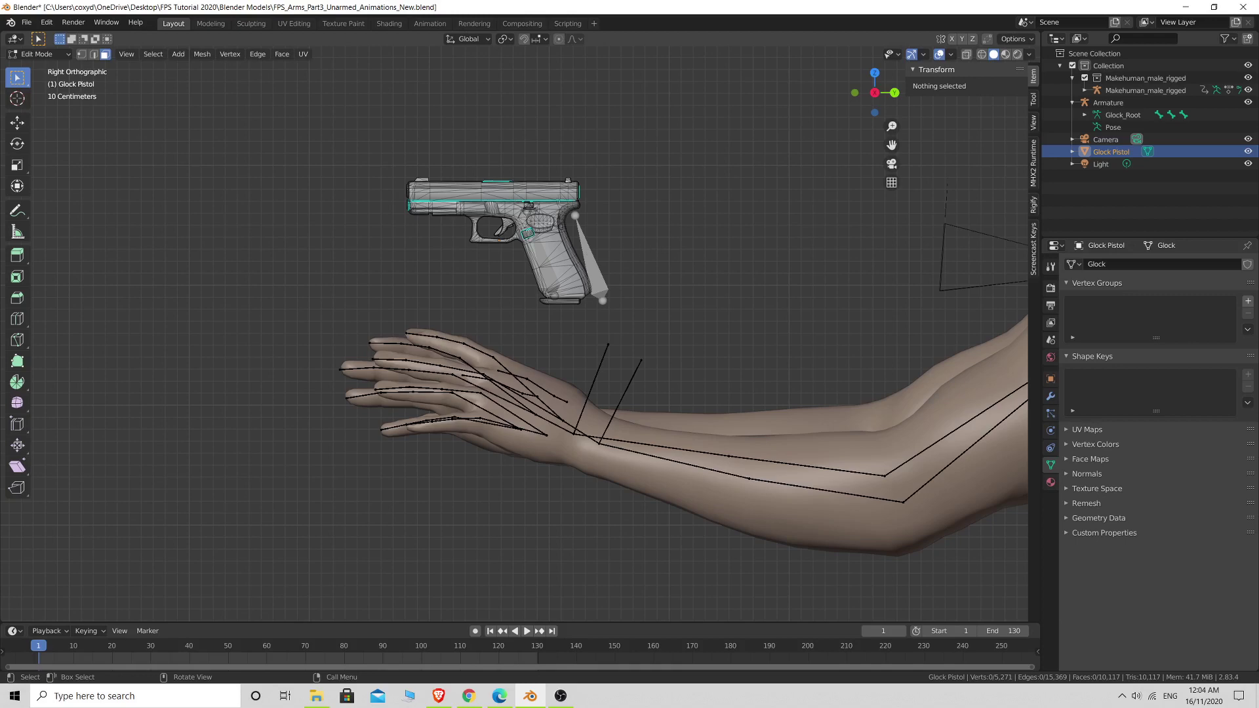
pyautogui.press('Tab')
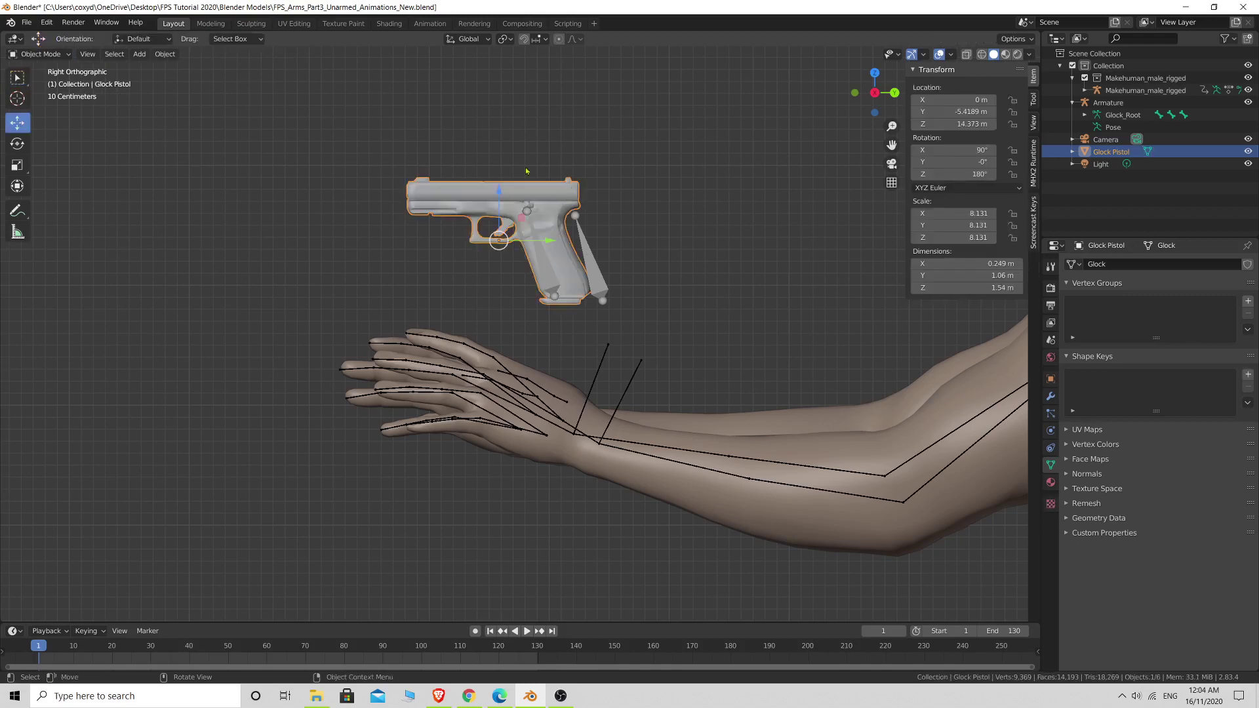
pyautogui.click(594, 267)
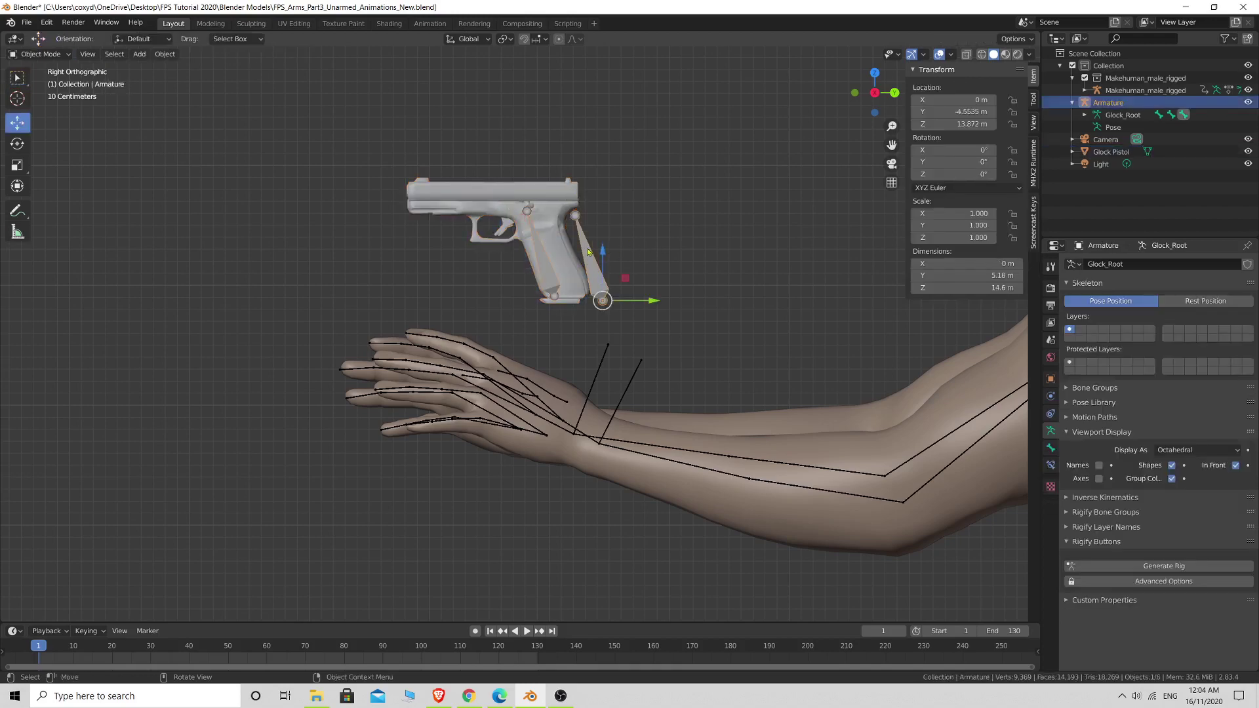
pyautogui.scroll(3, 590, 252)
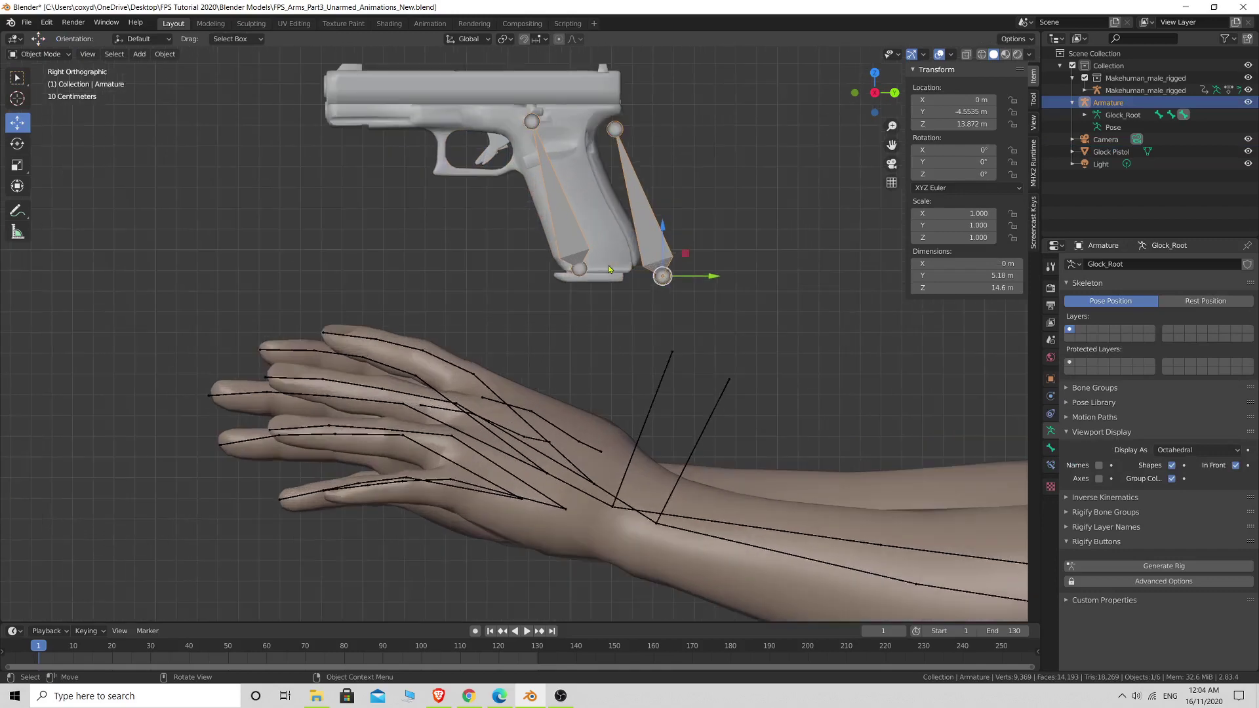
pyautogui.click(563, 210)
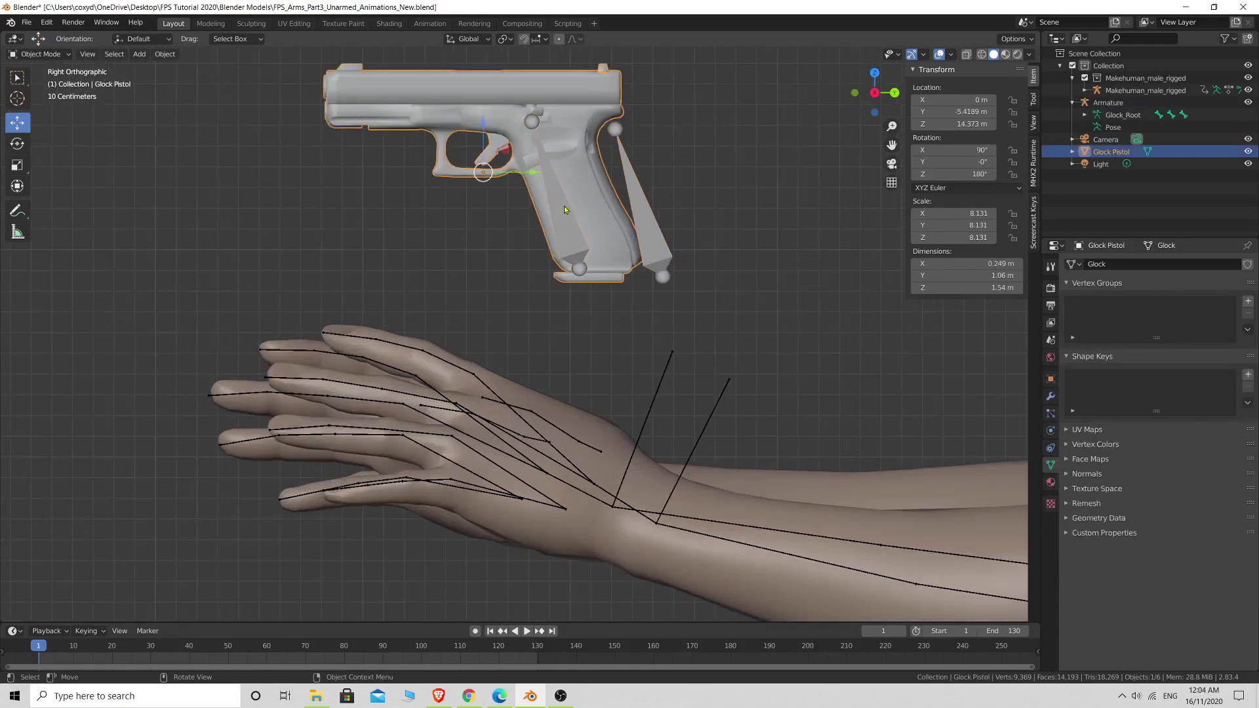
# Rename the duplicated bone inside the pistol grip as Magazine_Bone in the armature's Edit Mode
pyautogui.click(643, 213)
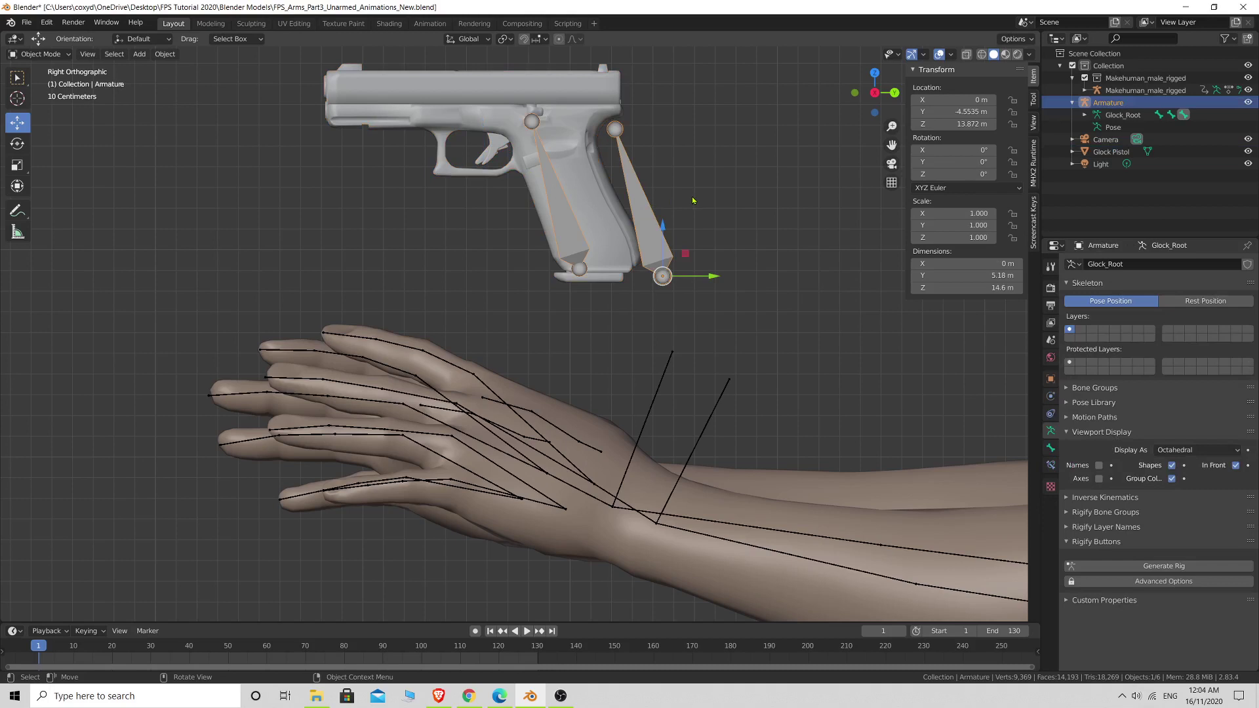
pyautogui.press('Tab')
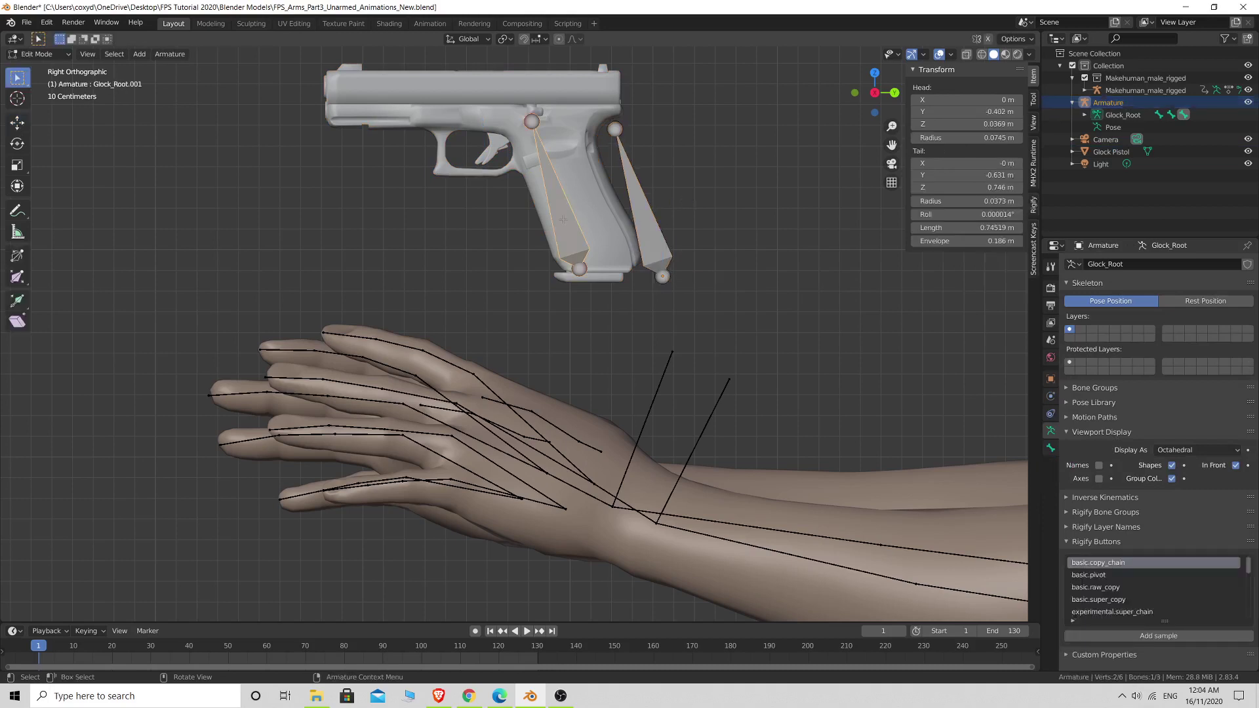
pyautogui.click(1050, 448)
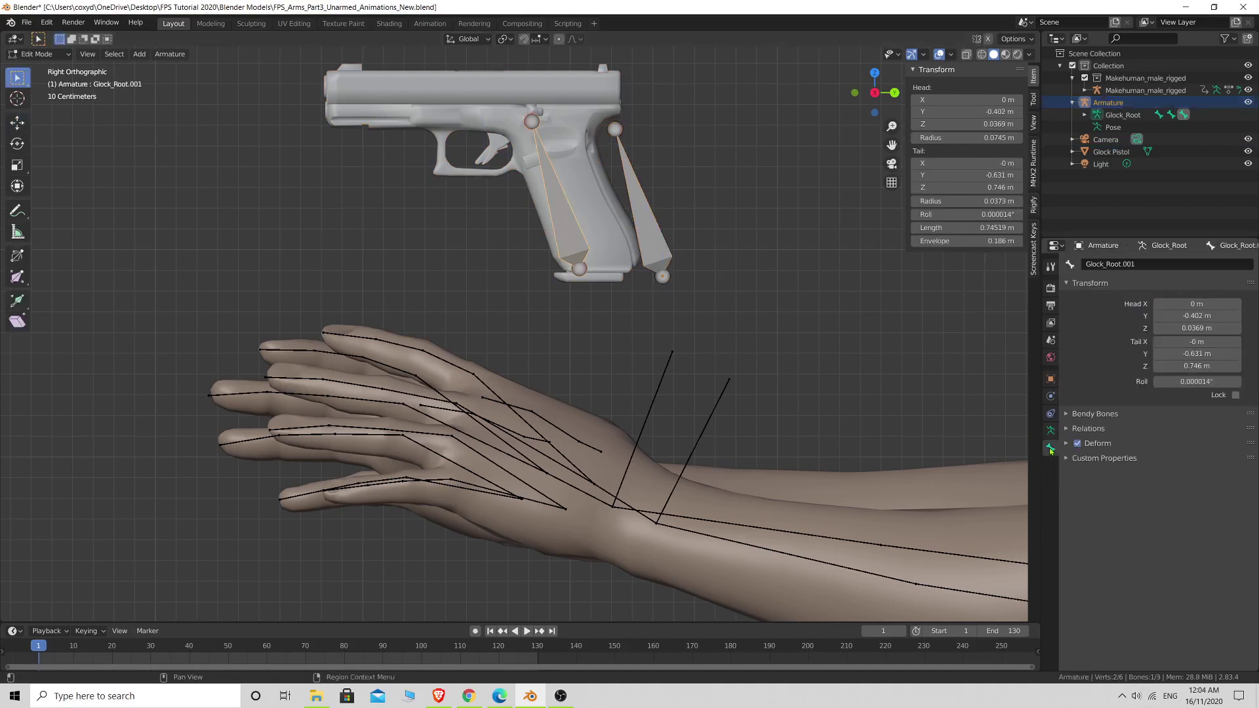
pyautogui.click(1142, 263)
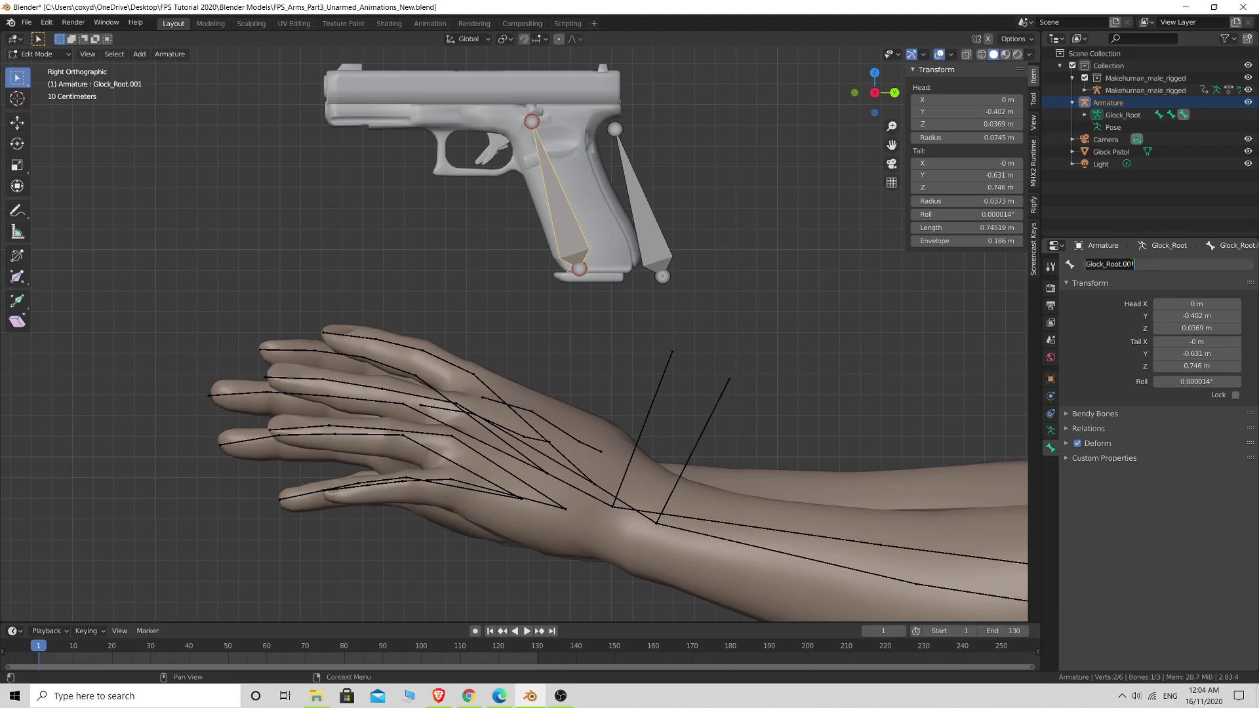
pyautogui.write('Magazine_')
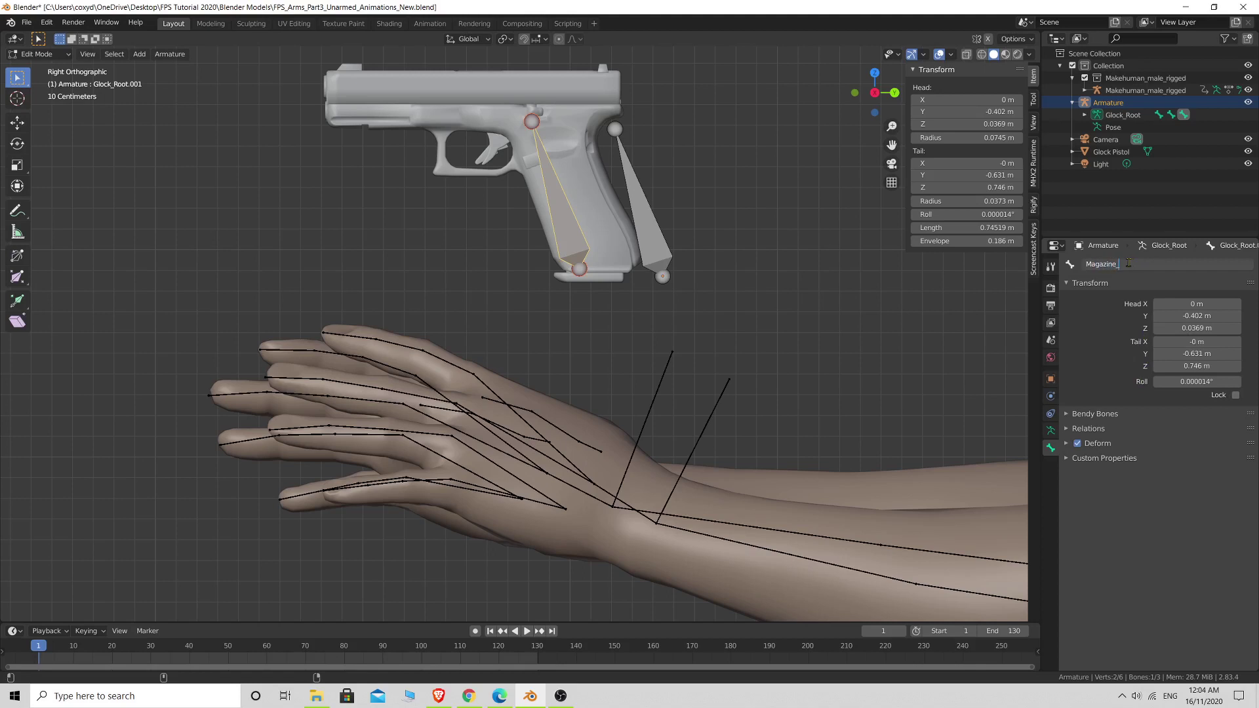
pyautogui.write('Bone')
pyautogui.press('Return')
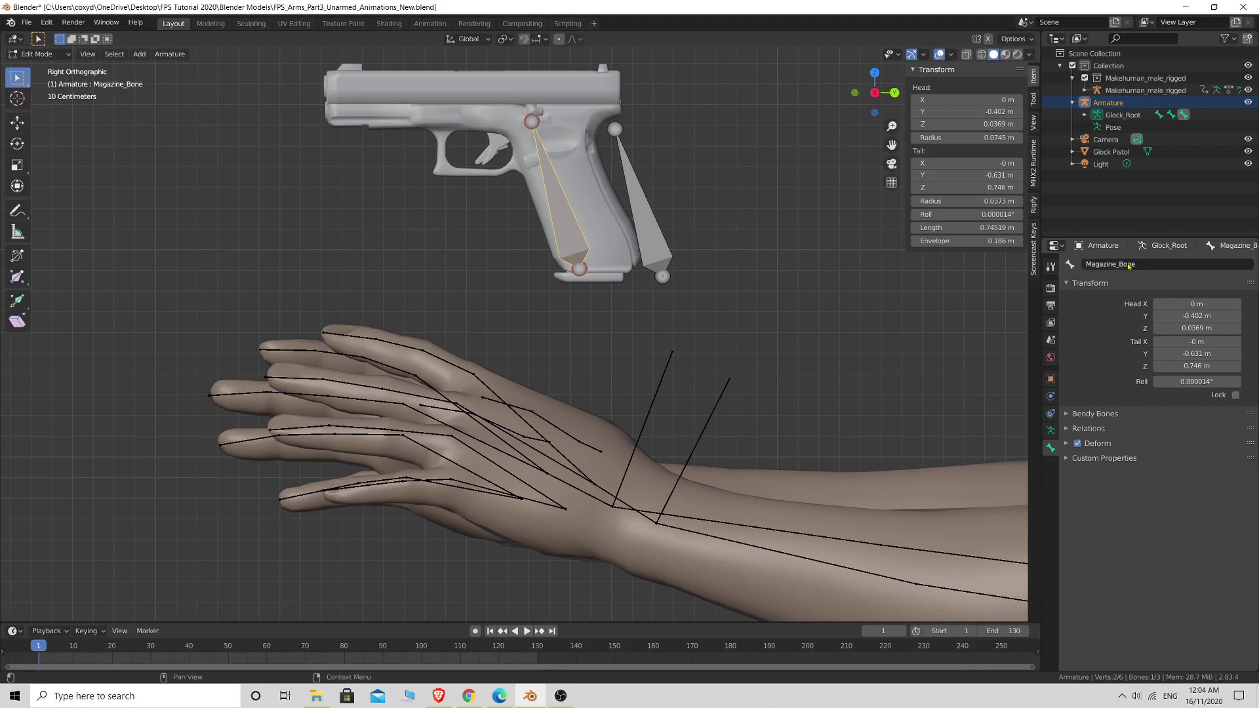
# Shorten Magazine_Bone inside the grip, with its tail at about Y -0.51 m, Z 0.51 m and head at about Y -0.30 m, Z 0.01 m
pyautogui.click(531, 121)
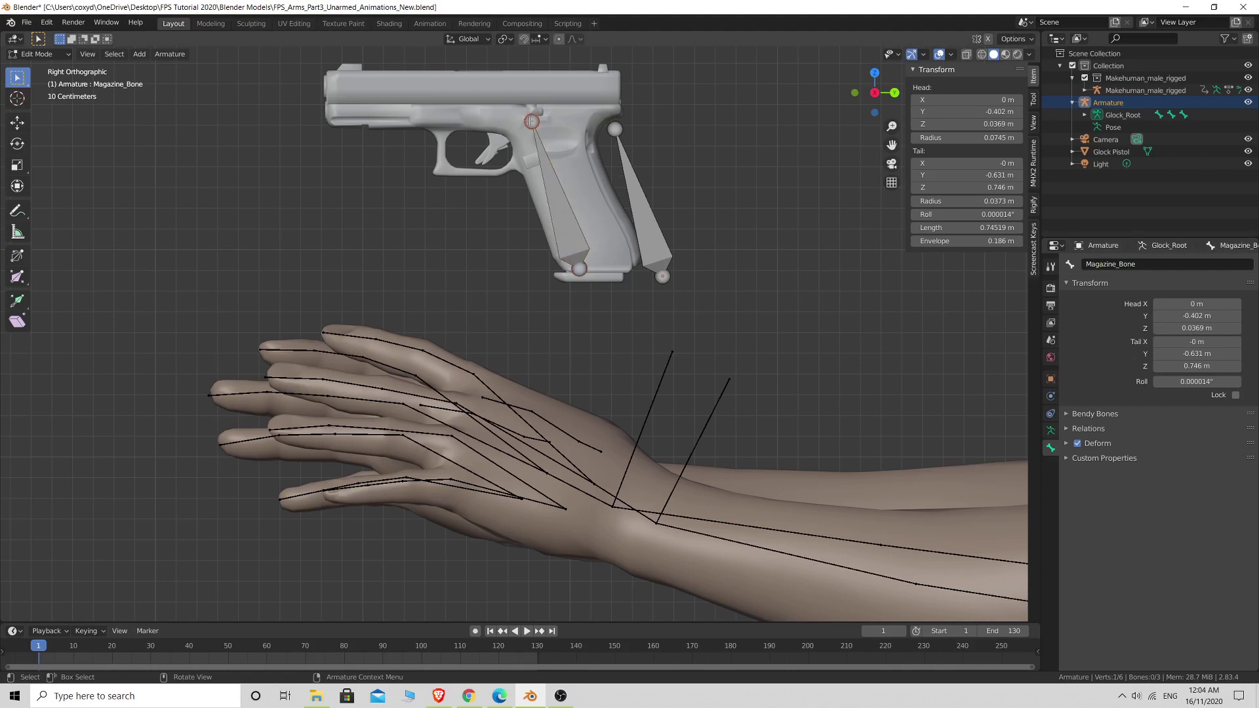
pyautogui.press('g')
pyautogui.click(556, 171)
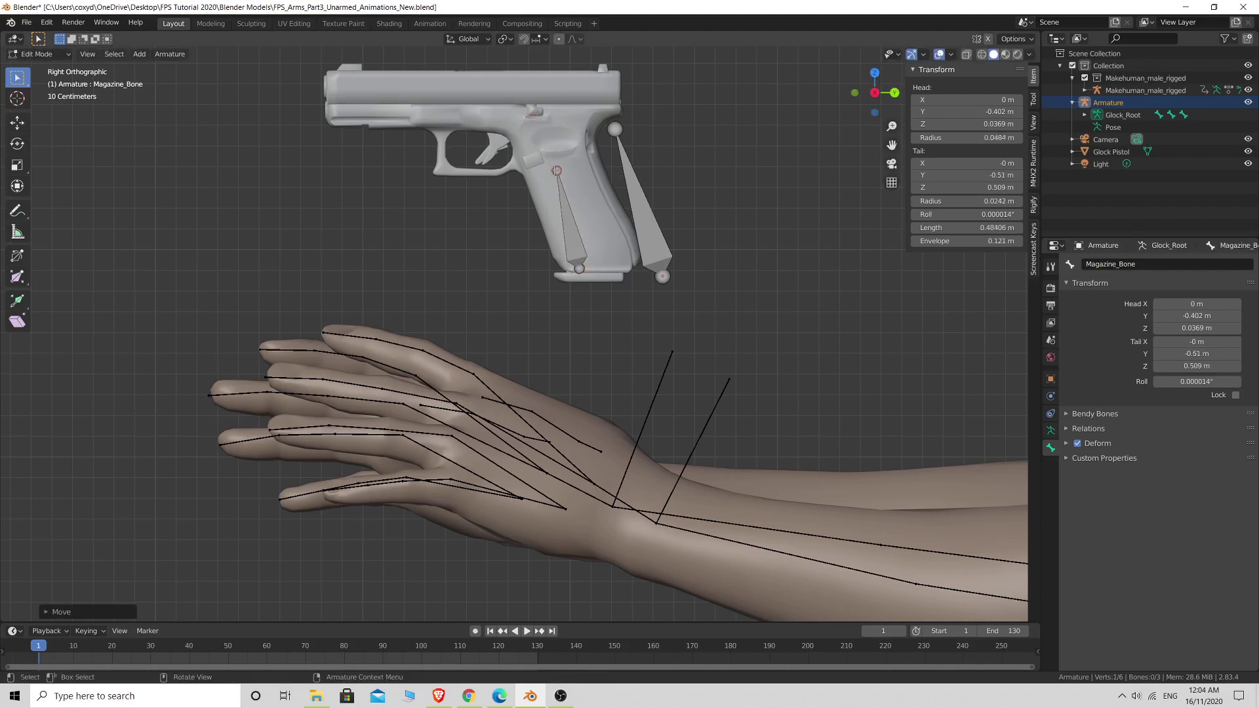
pyautogui.click(580, 269)
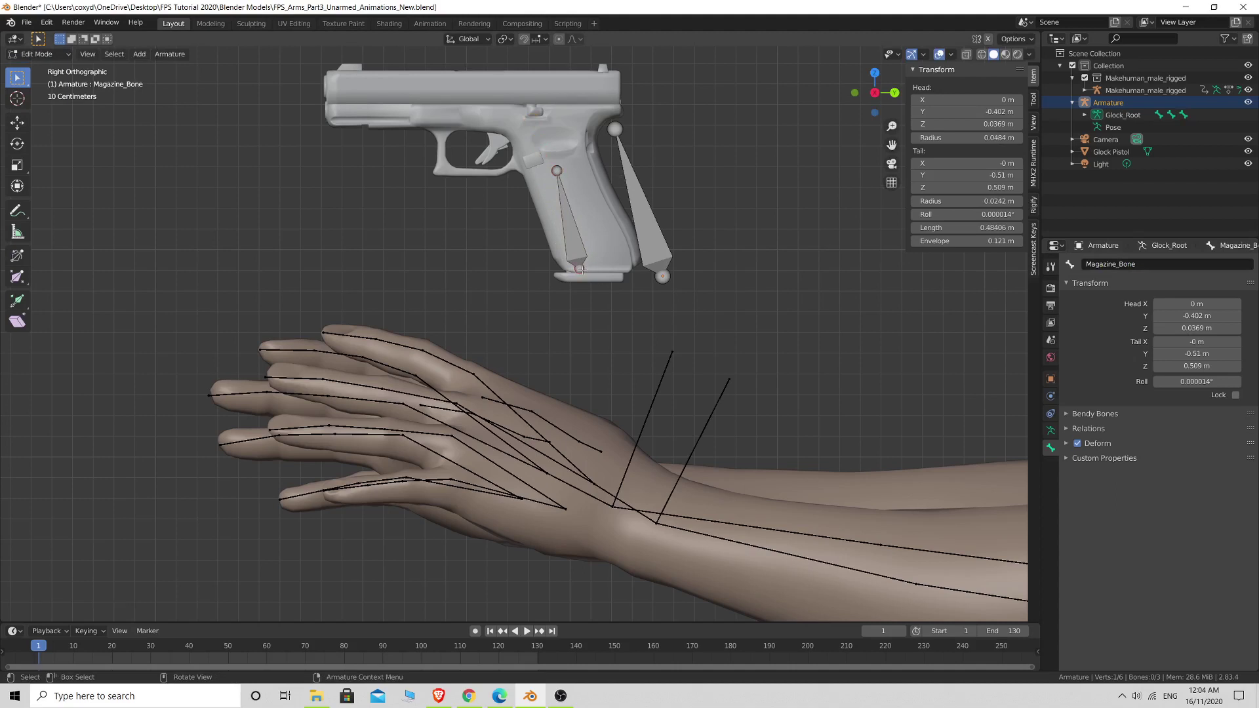
pyautogui.press('g')
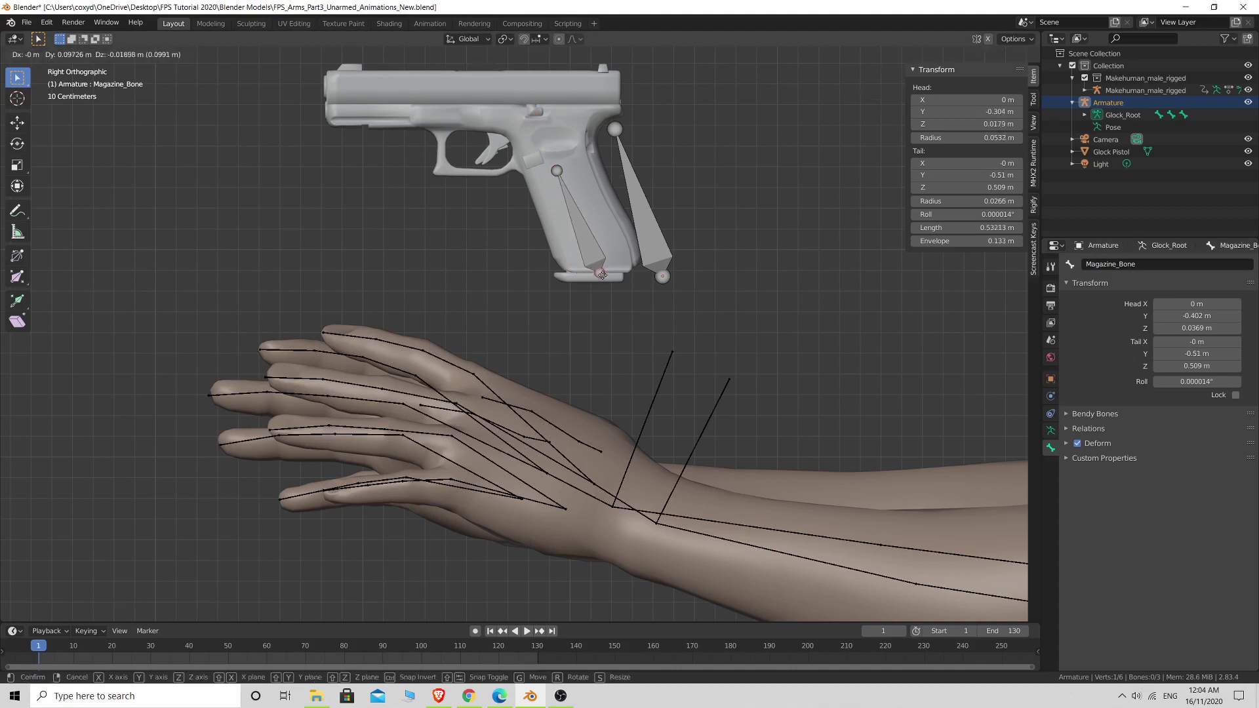
pyautogui.click(600, 275)
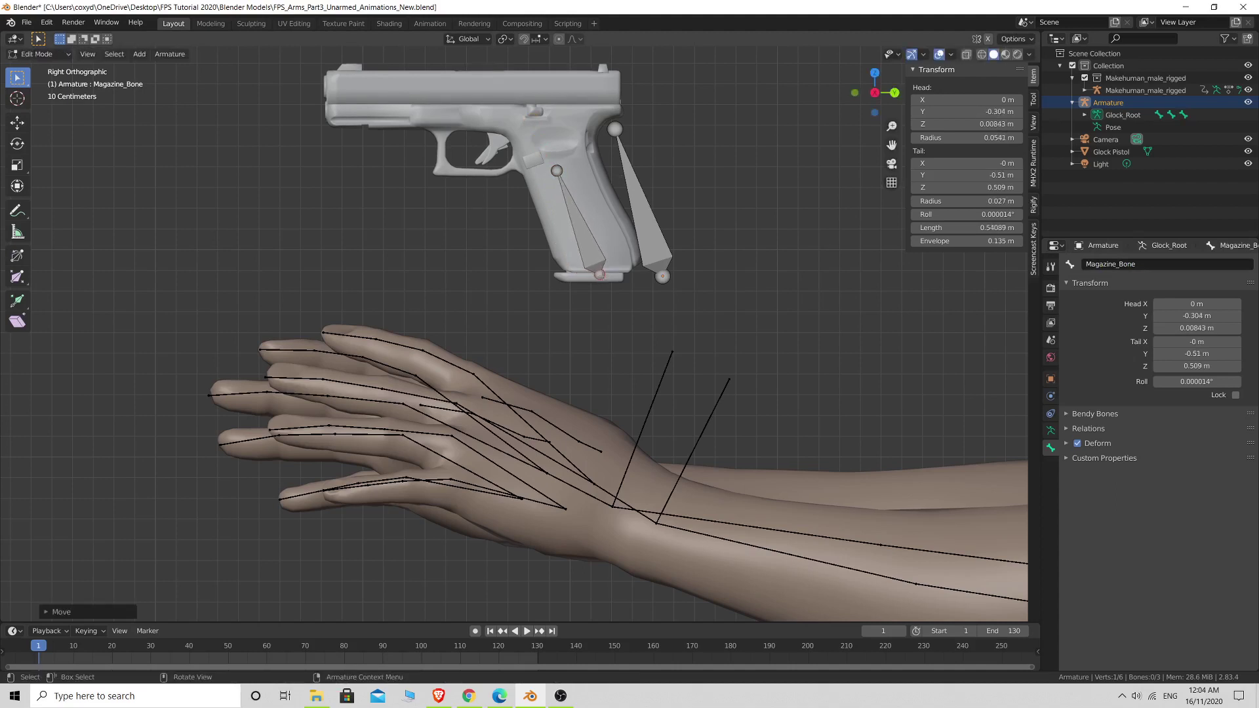
# Duplicate Magazine_Bone and lay the copy along the slide, head at about Y -0.63 m, Z 0.92 m and tail at about Y -1.18 m, Z 0.92 m
pyautogui.click(579, 225)
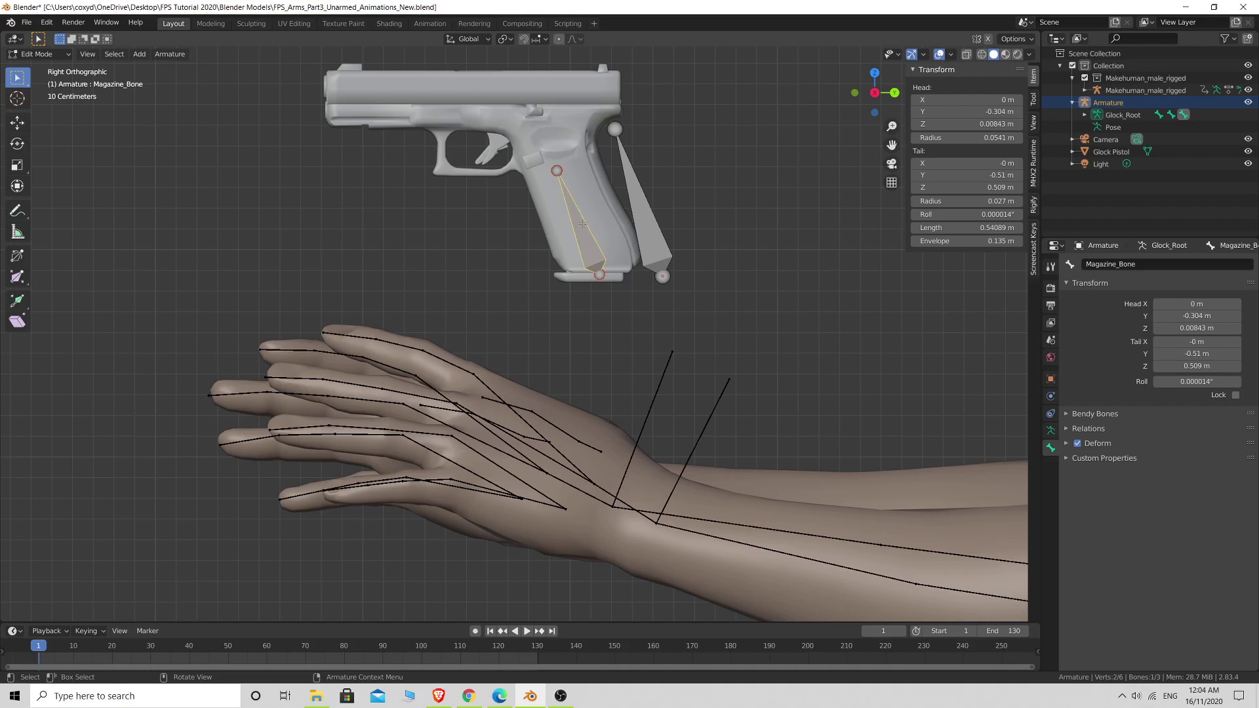
pyautogui.hotkey('shift', 'd')
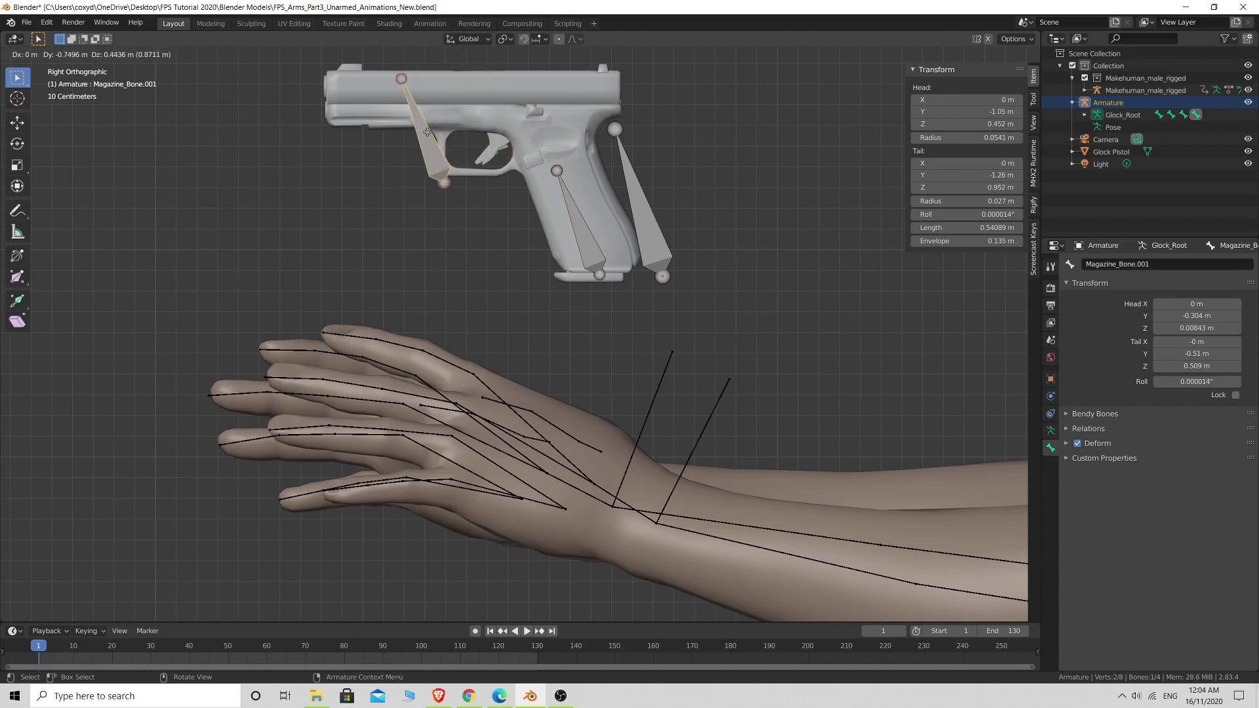
pyautogui.click(445, 138)
pyautogui.click(463, 190)
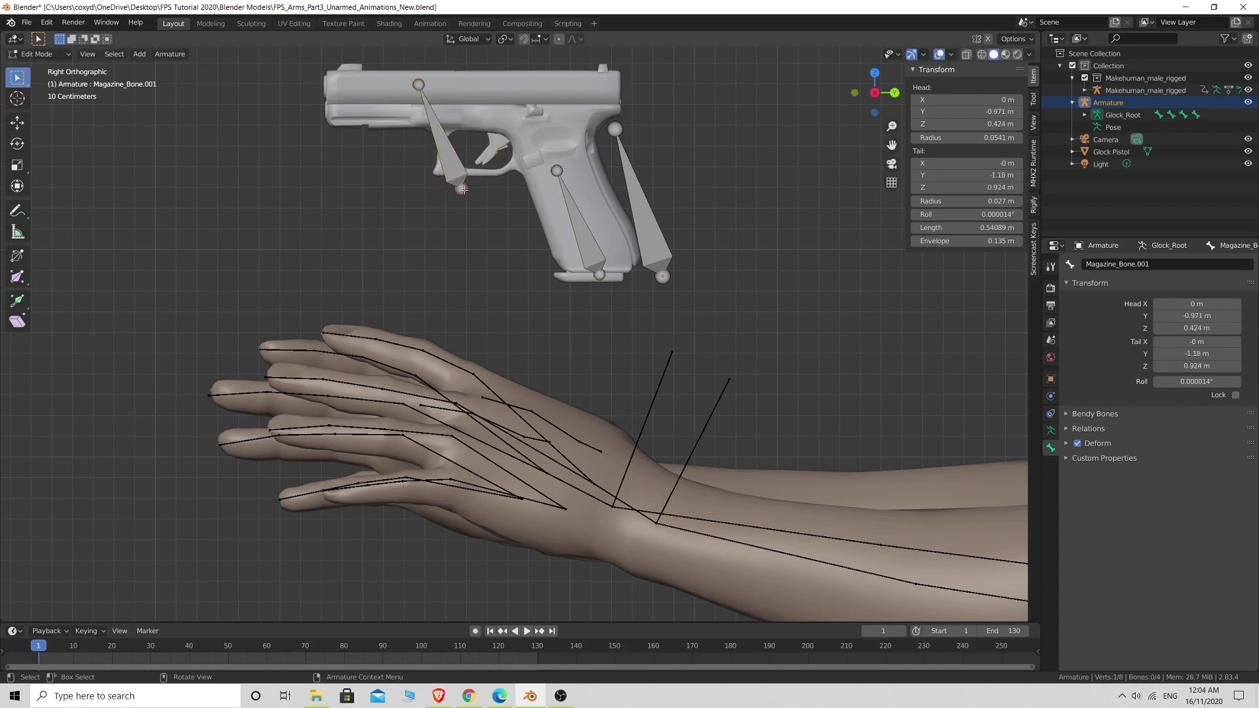
pyautogui.press('g')
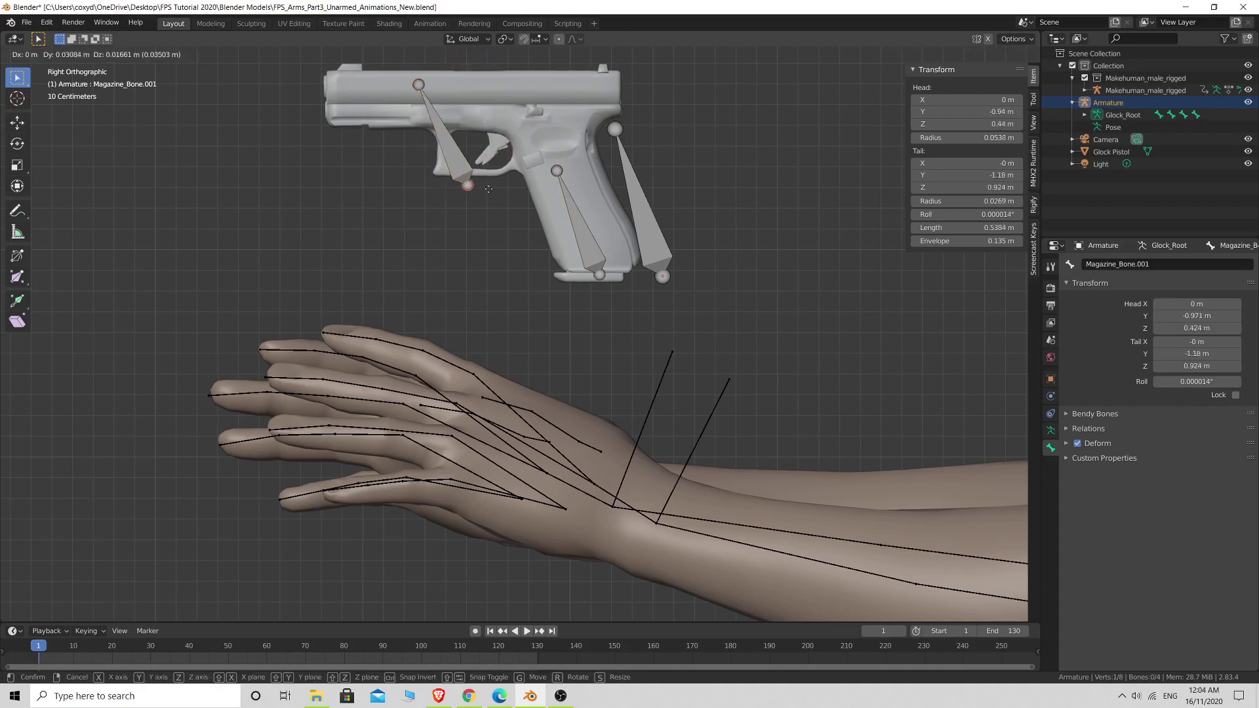
pyautogui.click(550, 92)
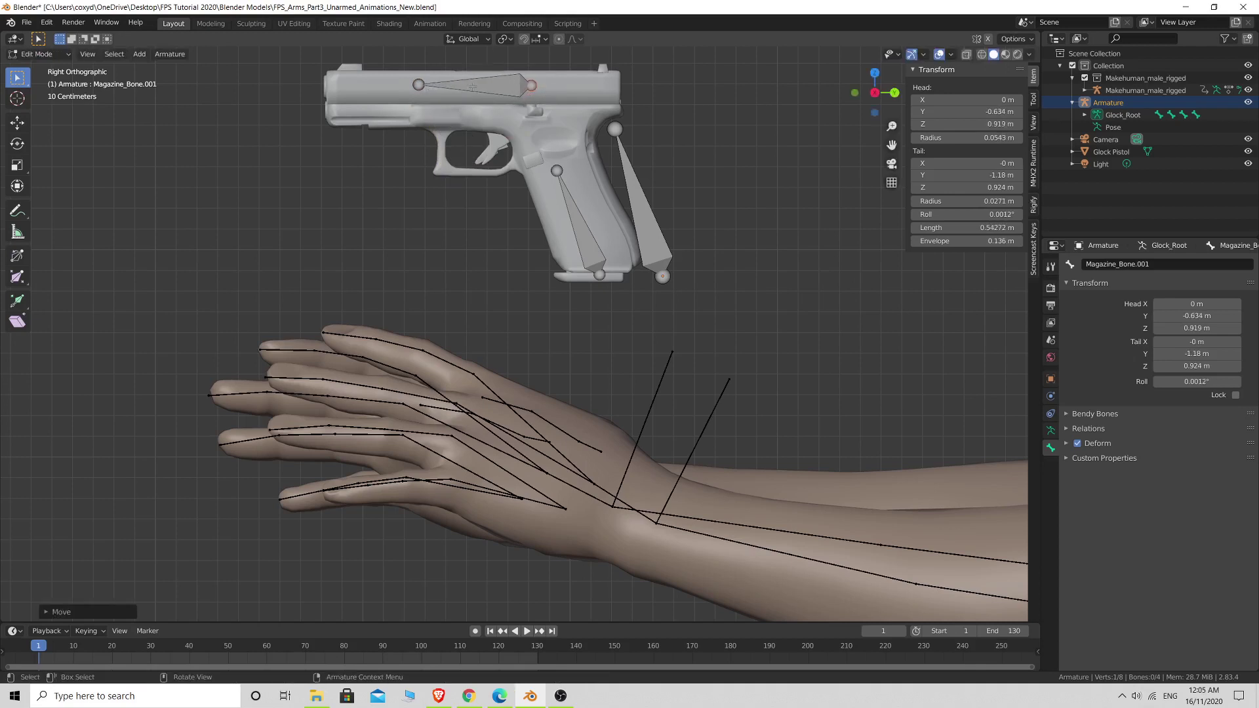
# Rename the bone lying along the pistol's slide as Slide_Bone
pyautogui.click(472, 87)
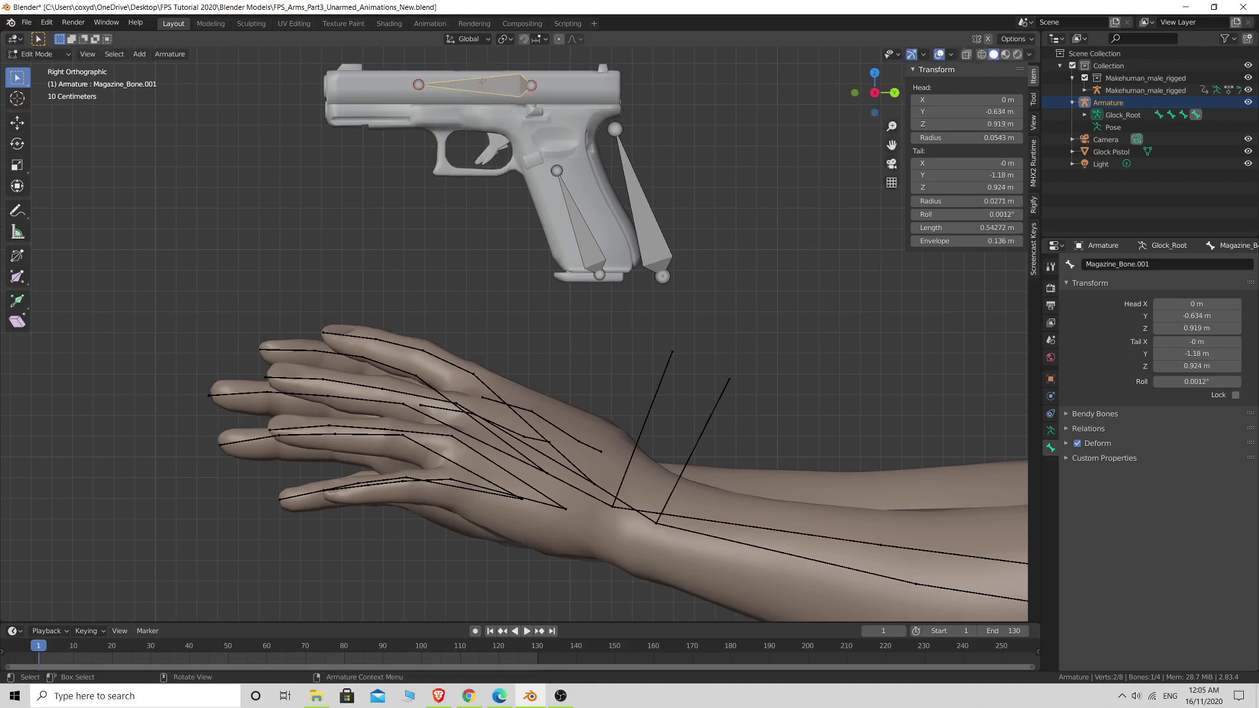
pyautogui.click(1157, 263)
pyautogui.write('S')
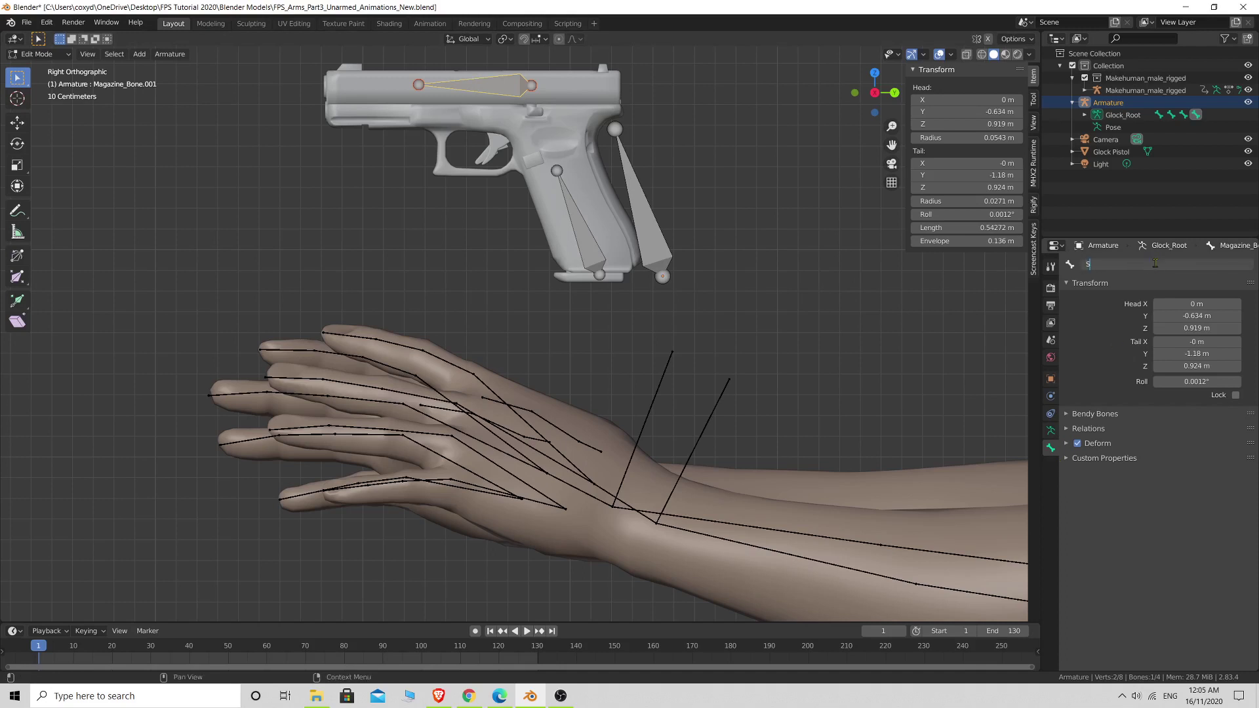
pyautogui.write('lide_Bone')
pyautogui.press('Return')
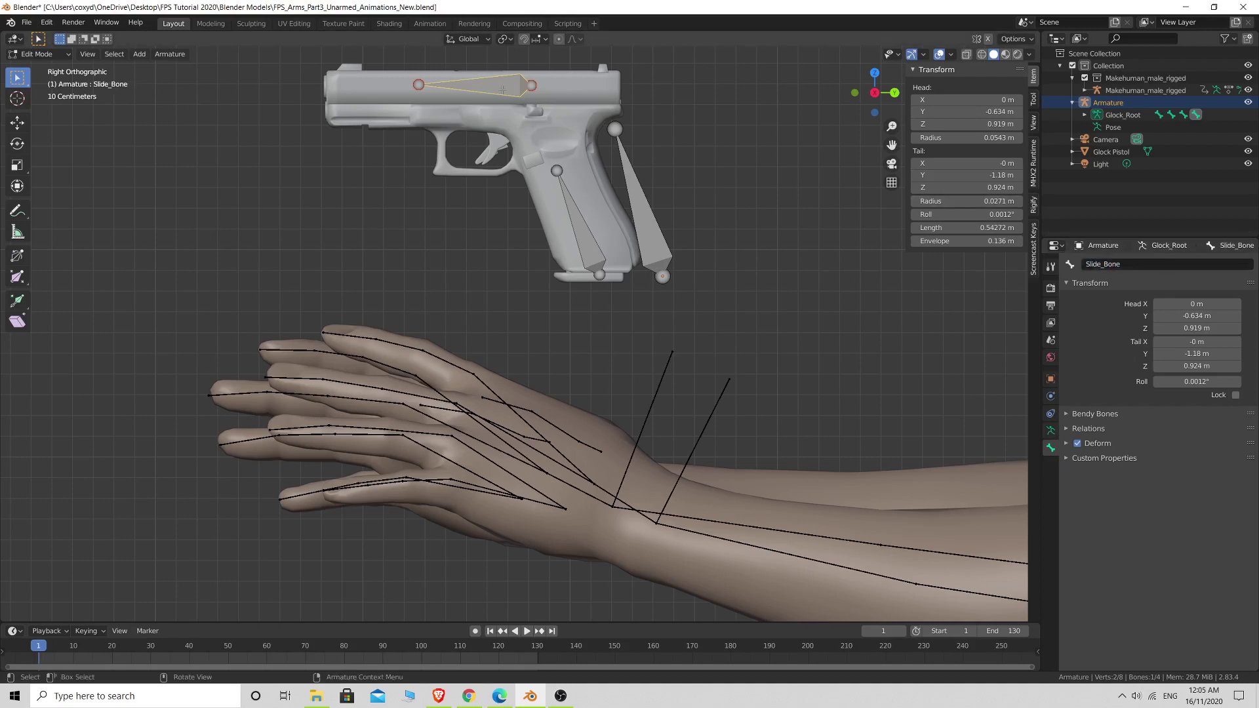
# Duplicate Slide_Bone and fit the copy to the trigger, head at about Y -0.78 m, Z 0.67 m and tail at about Y -0.87 m, Z 0.55 m
pyautogui.hotkey('shift', 'd')
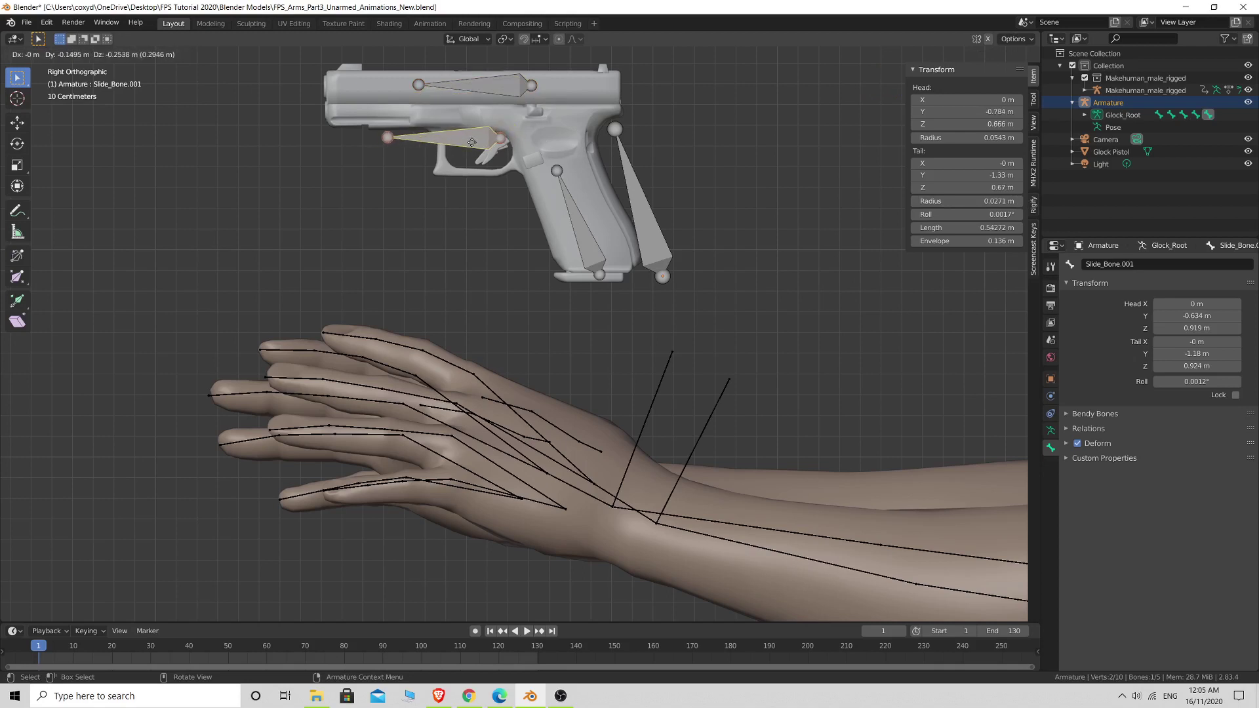
pyautogui.click(471, 143)
pyautogui.click(388, 138)
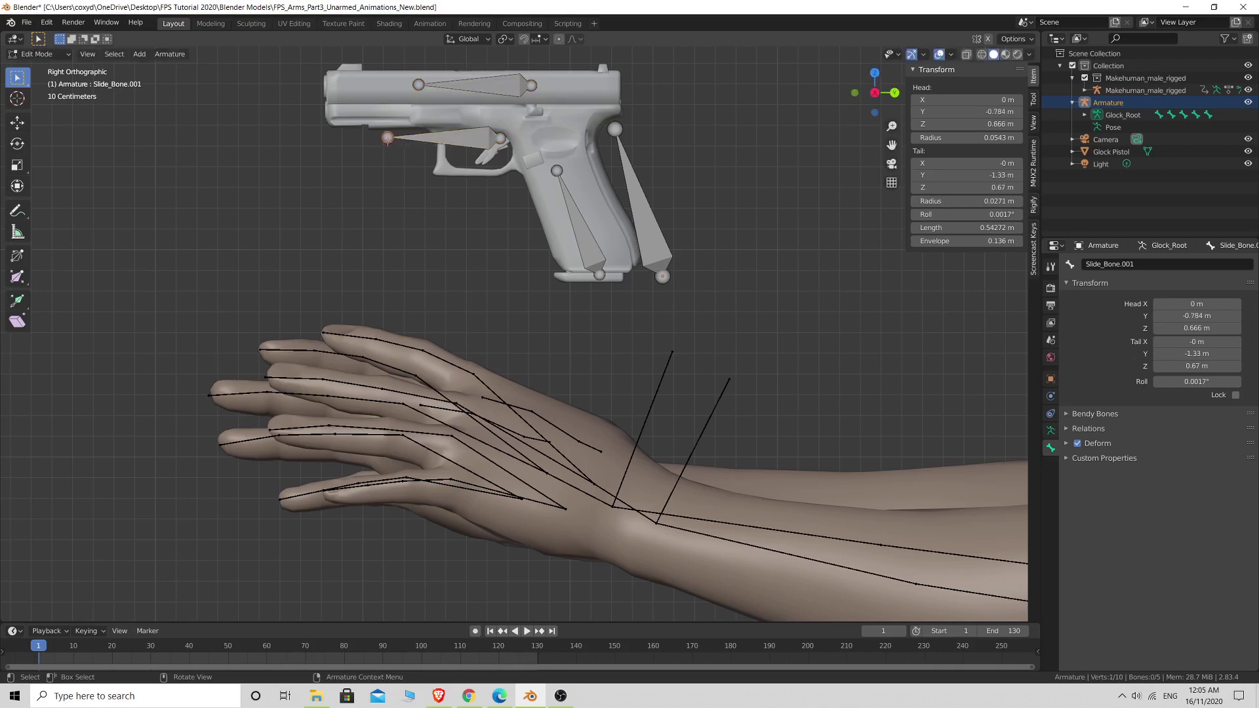
pyautogui.press('g')
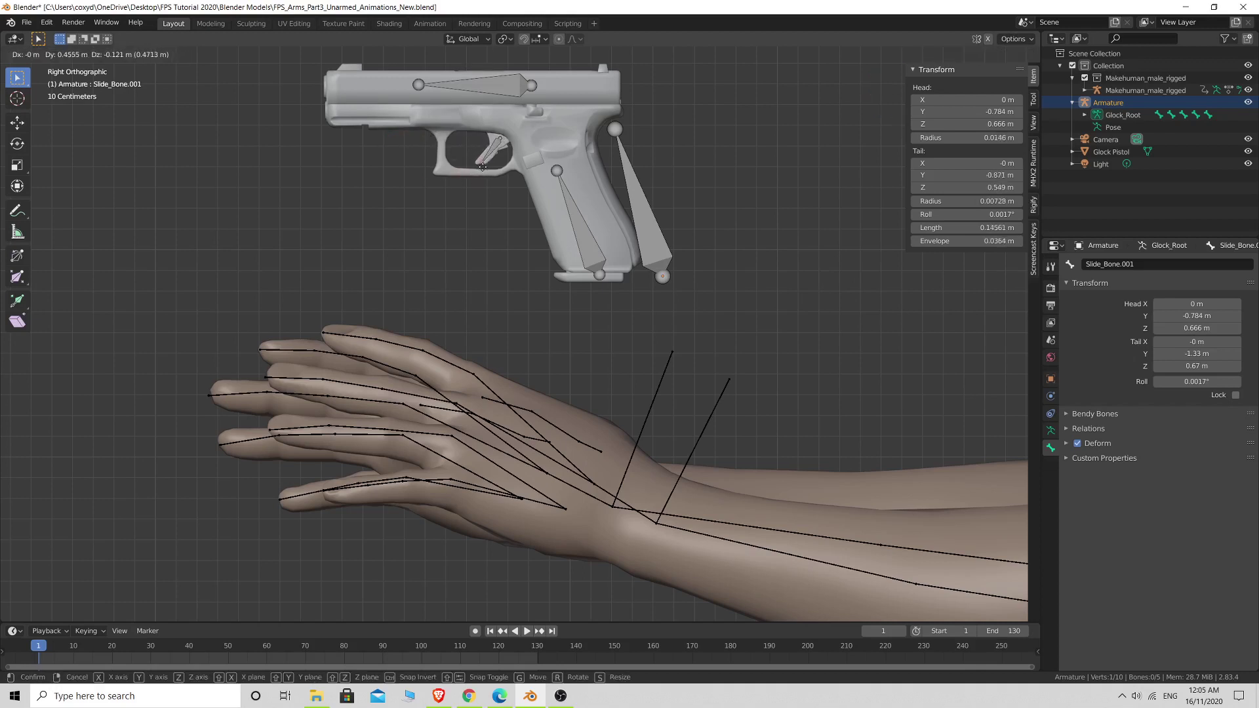
pyautogui.click(483, 167)
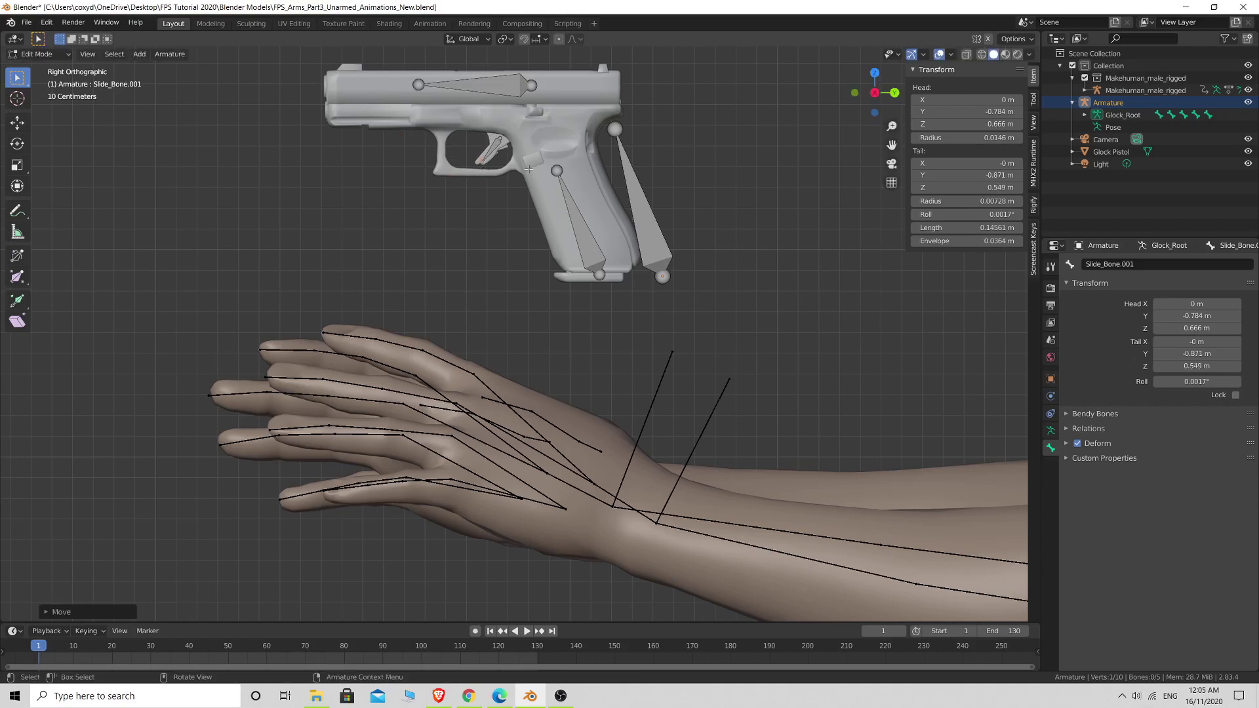
# Rename the small bone on the pistol's trigger as Trigger_Bone
pyautogui.click(490, 150)
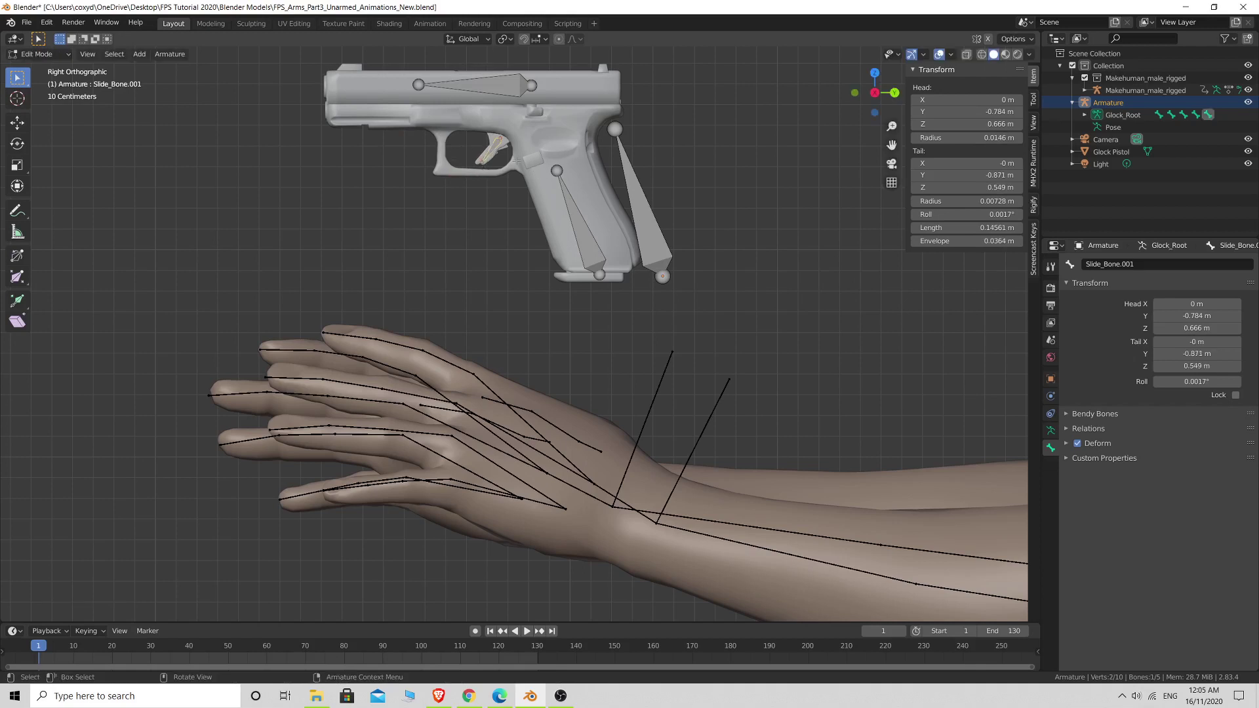
pyautogui.click(1144, 265)
pyautogui.write('Trigger_B')
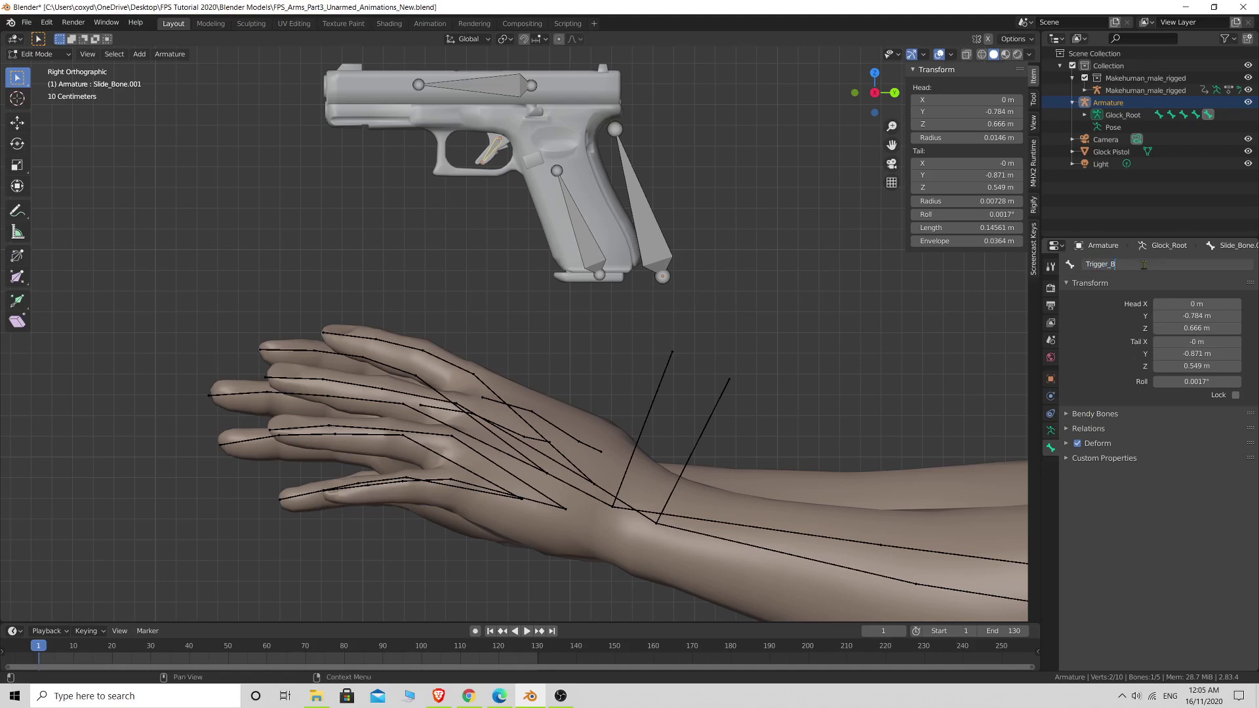
pyautogui.write('one')
pyautogui.press('Return')
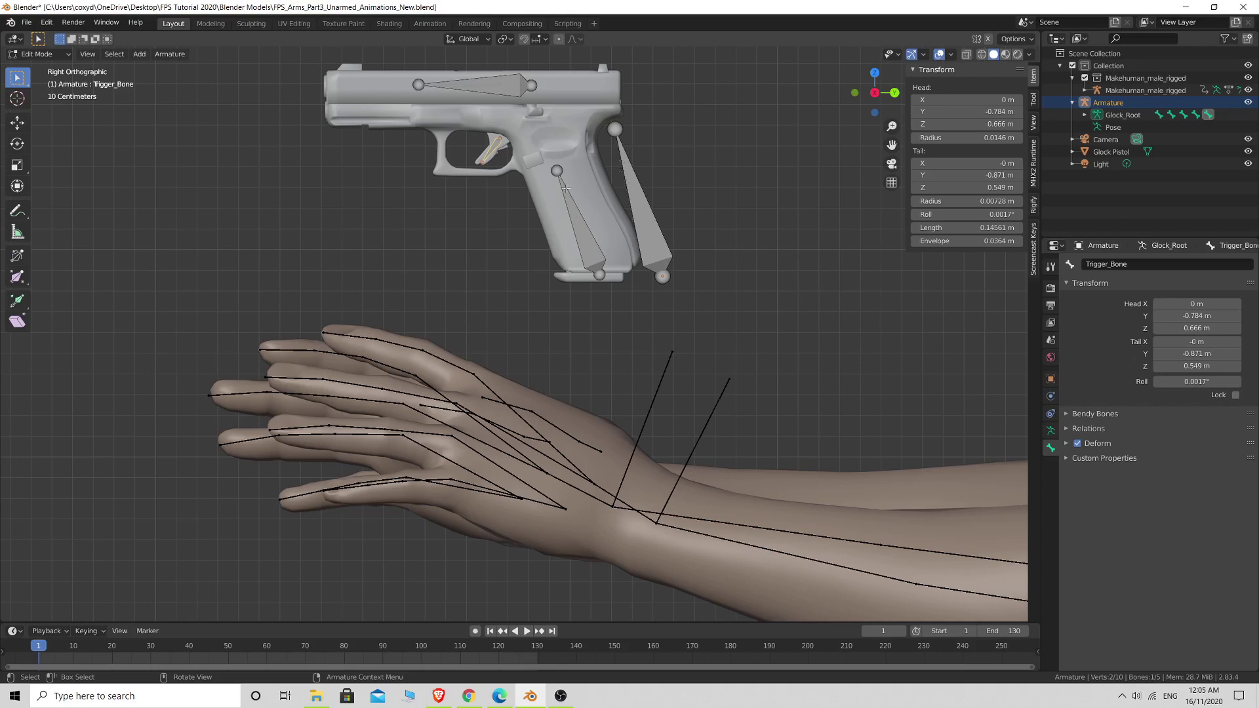
# Parent Magazine_Bone to the Glock_Root bone with the Keep Offset option
pyautogui.click(657, 223)
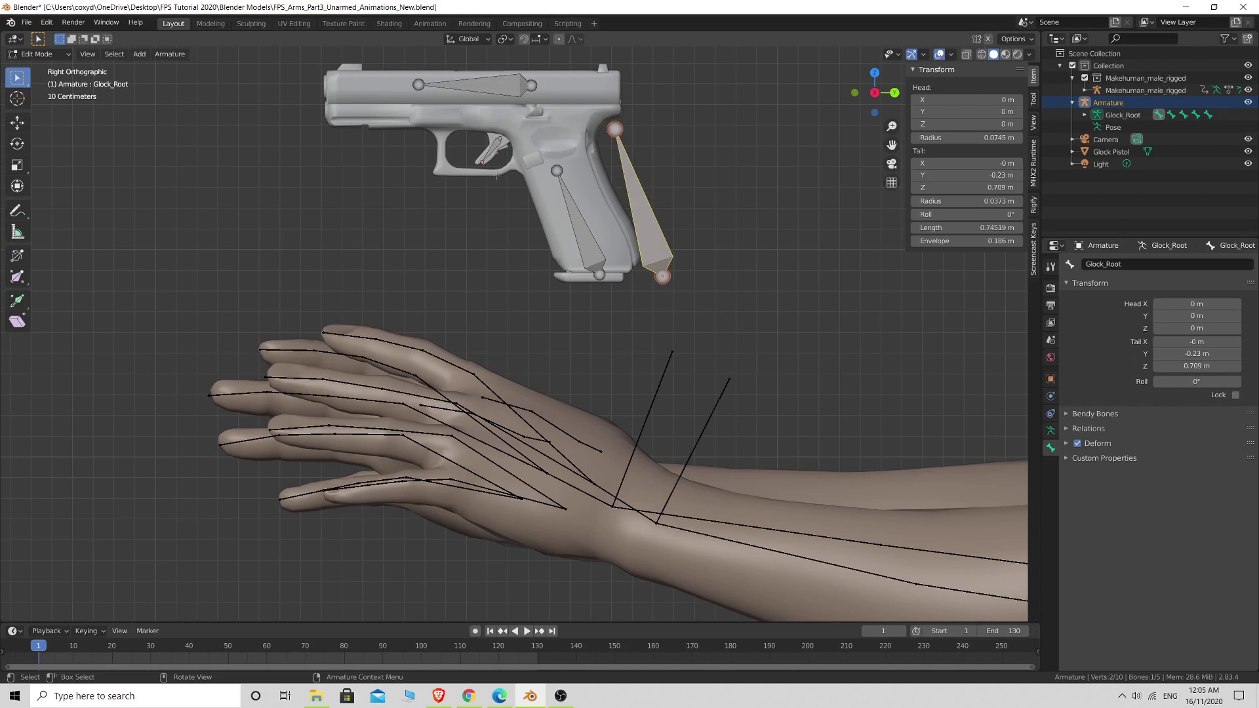
pyautogui.click(581, 228)
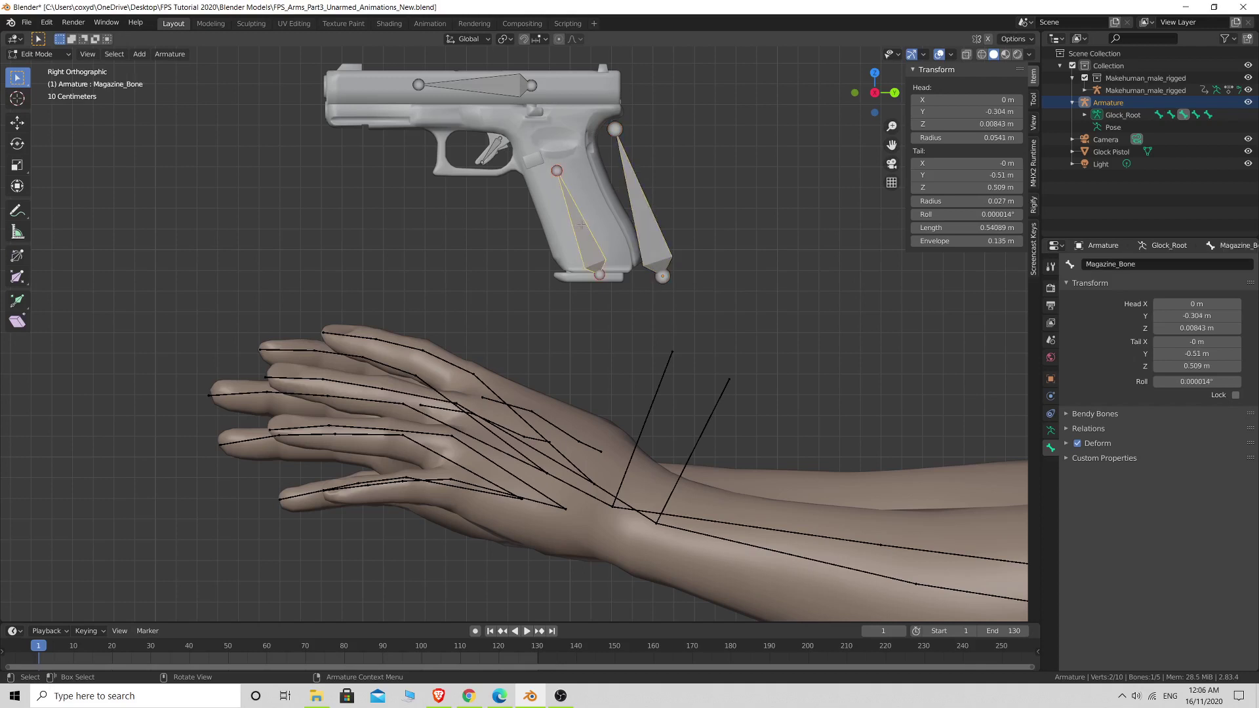
pyautogui.keyDown('shift'); pyautogui.click(645, 215); pyautogui.keyUp('shift')
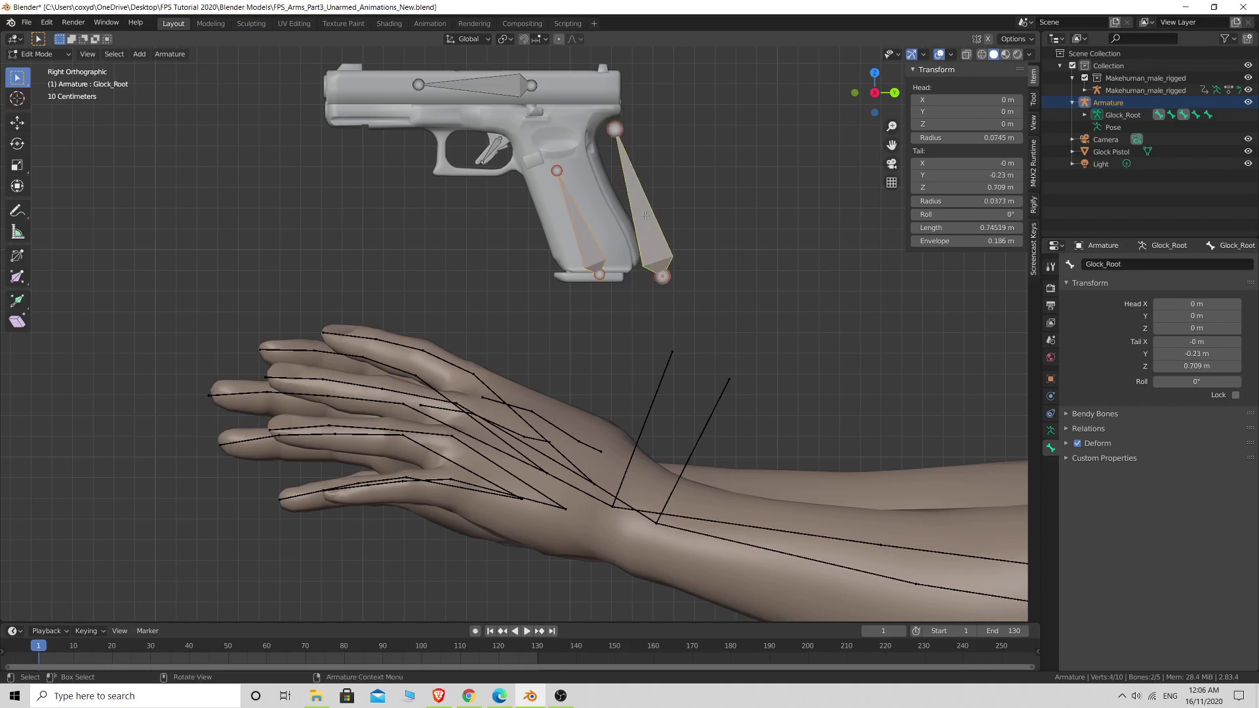
pyautogui.hotkey('ctrl', 'p')
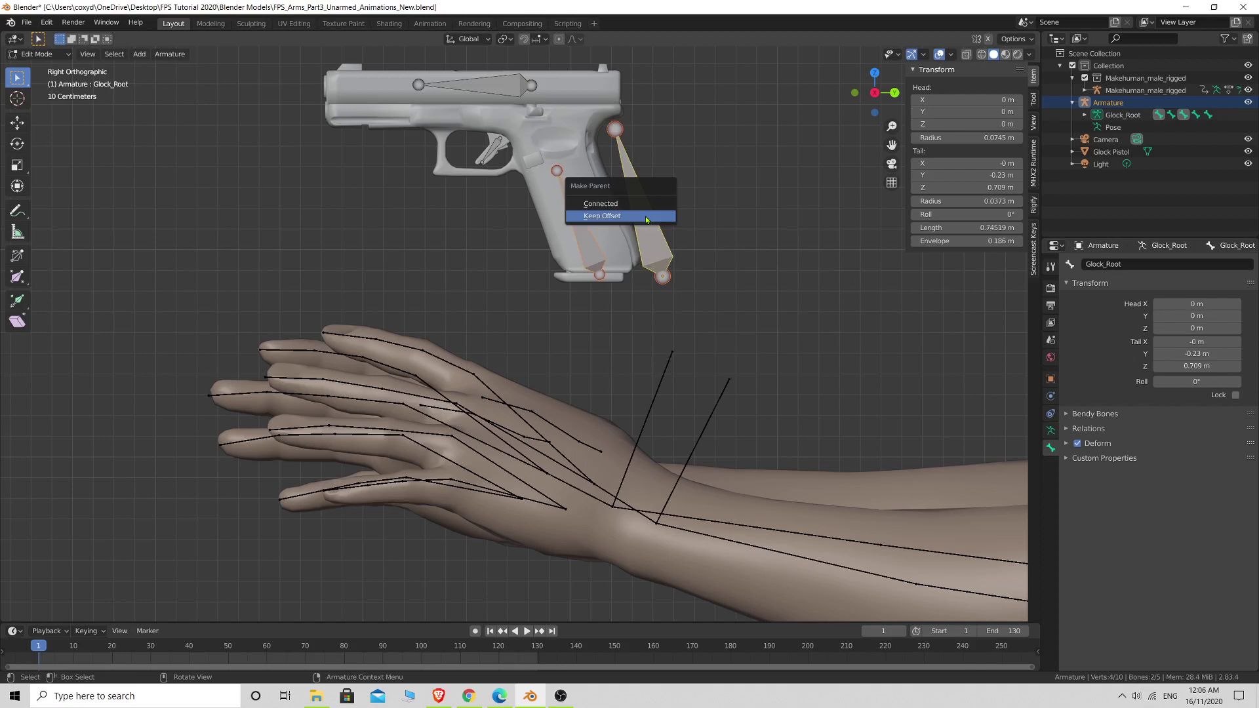
pyautogui.click(610, 216)
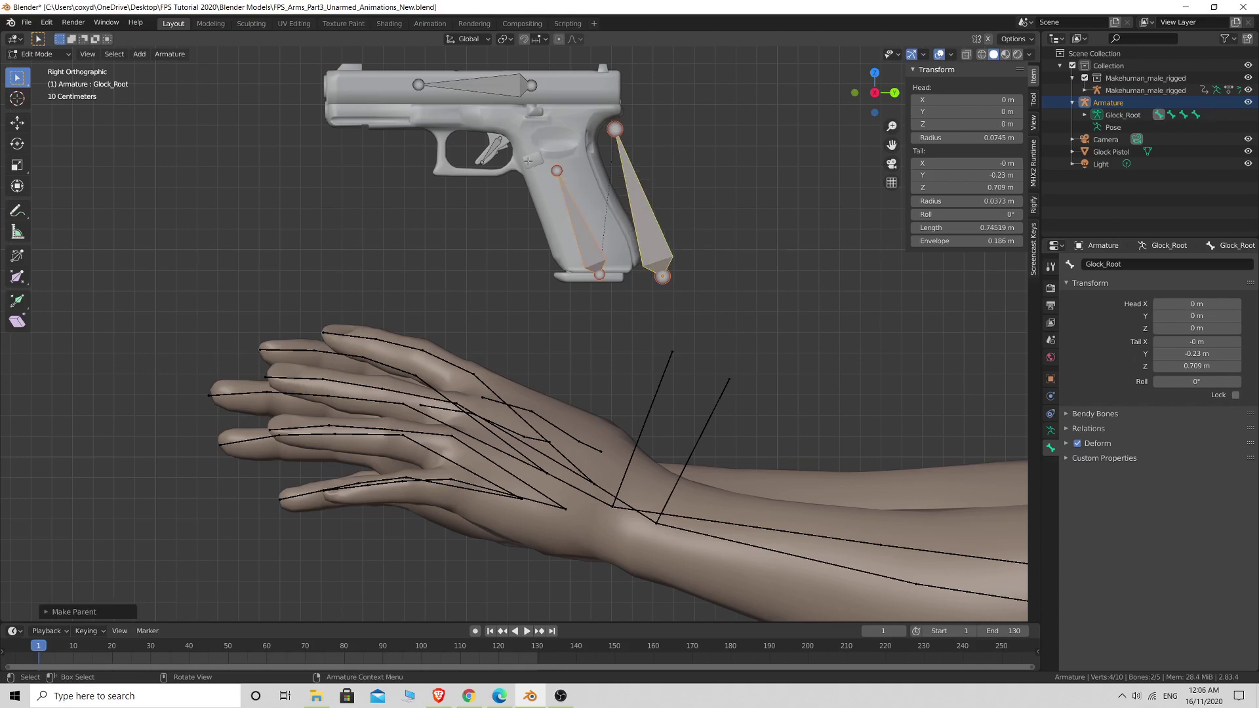
# Parent Trigger_Bone to the Glock_Root bone with the Keep Offset option
pyautogui.click(494, 149)
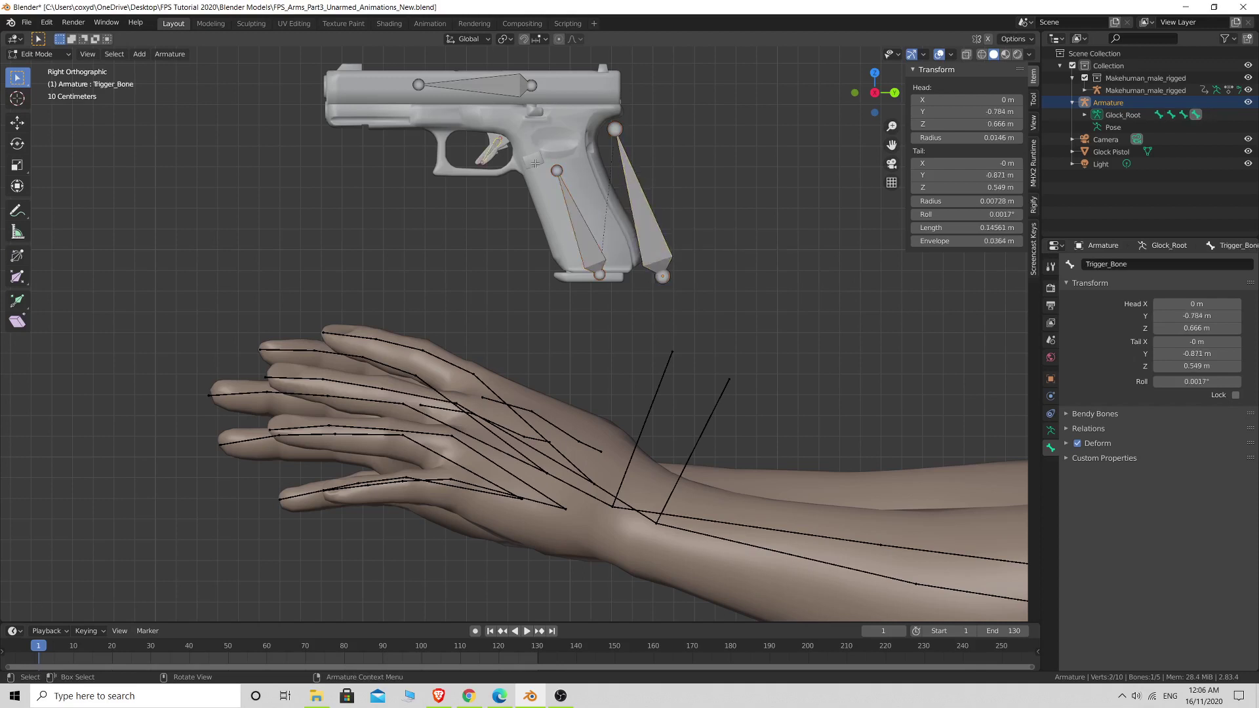
pyautogui.keyDown('shift'); pyautogui.click(640, 209); pyautogui.keyUp('shift')
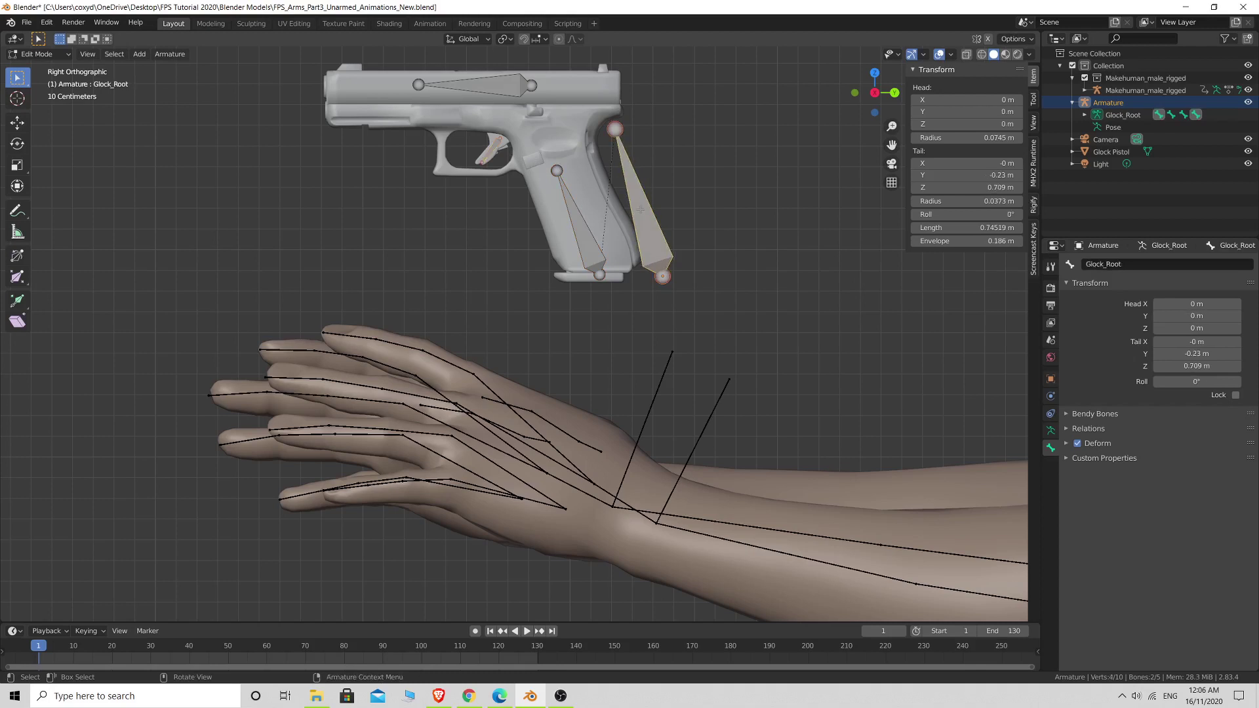
pyautogui.hotkey('ctrl', 'p')
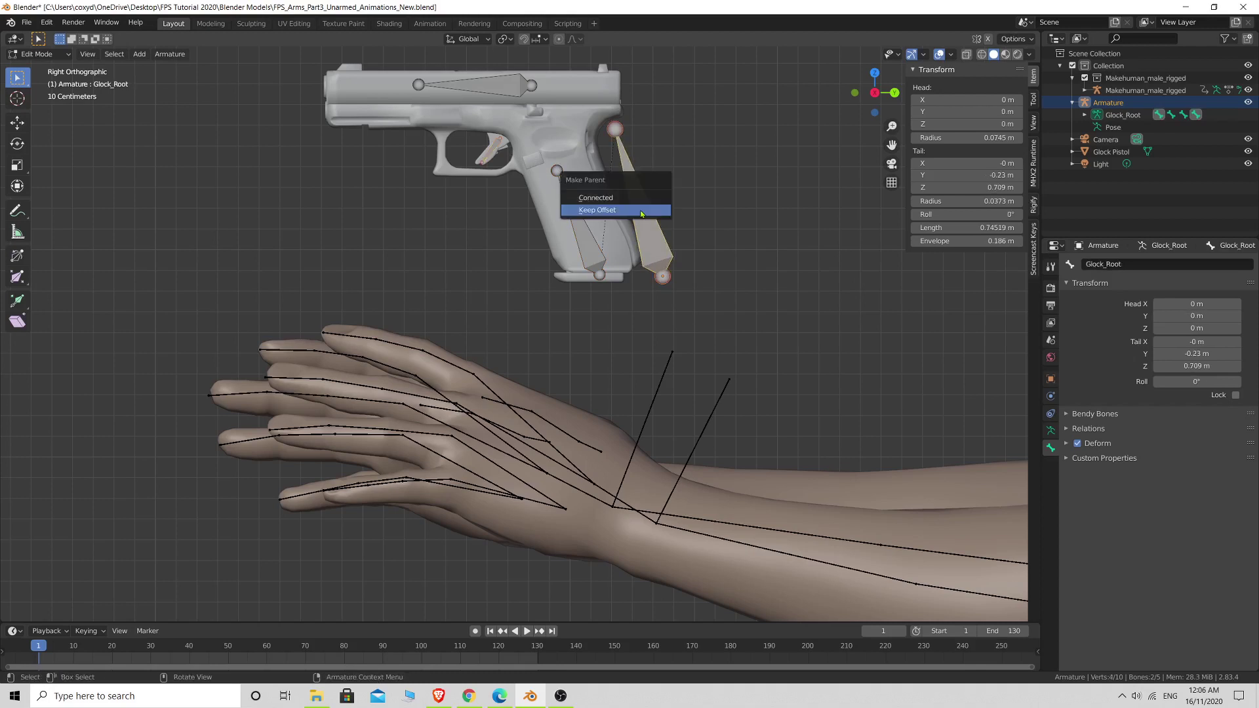
pyautogui.click(640, 208)
# Parent Slide_Bone to the Glock_Root bone with the Keep Offset option
pyautogui.click(495, 85)
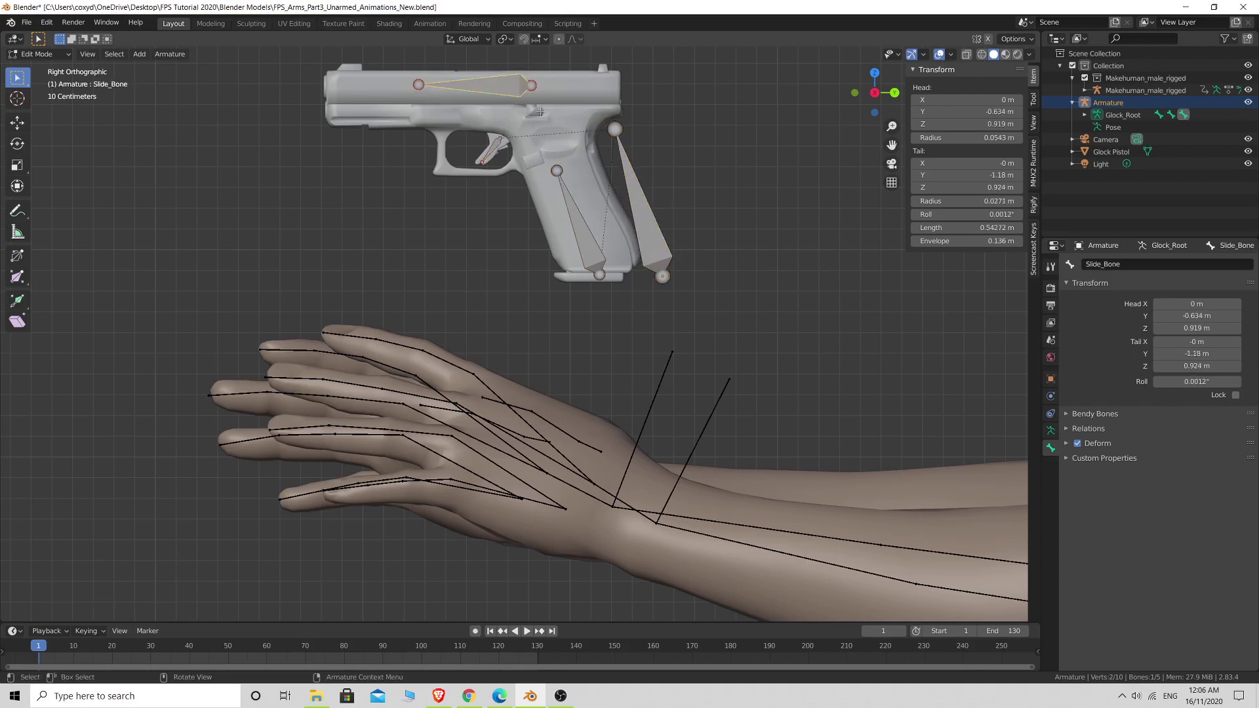
pyautogui.keyDown('shift'); pyautogui.click(653, 222); pyautogui.keyUp('shift')
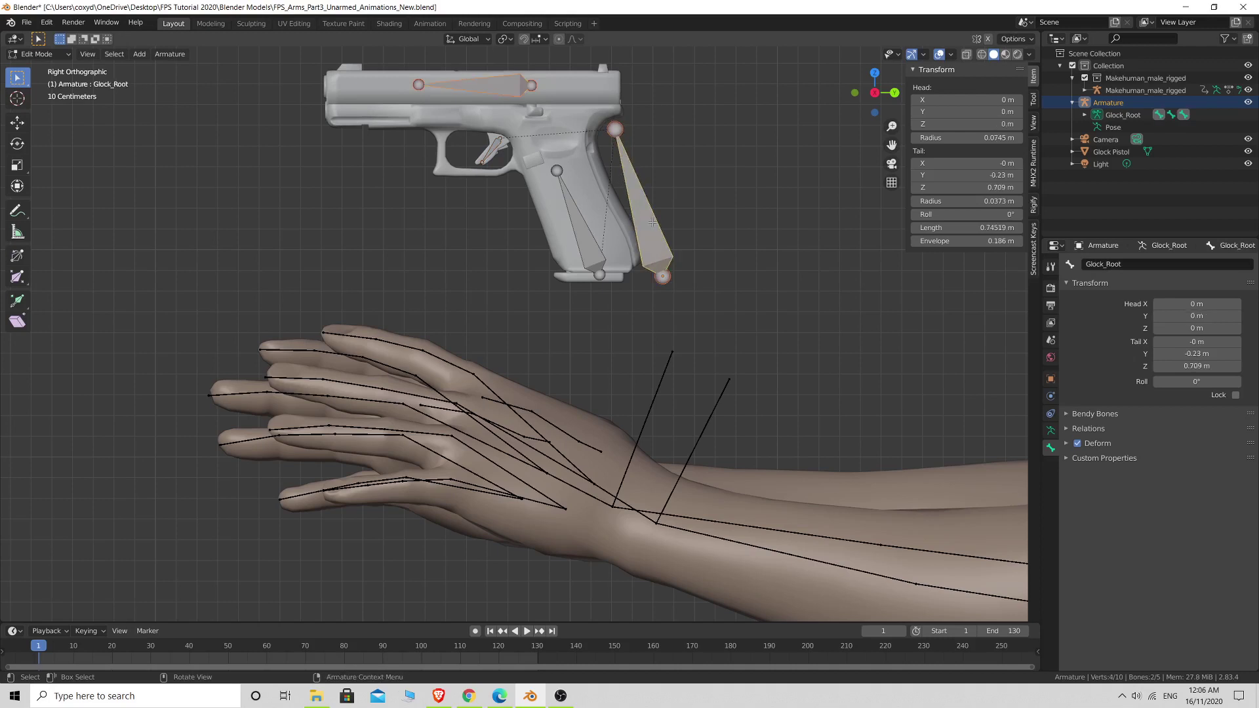
pyautogui.hotkey('ctrl', 'p')
pyautogui.click(652, 222)
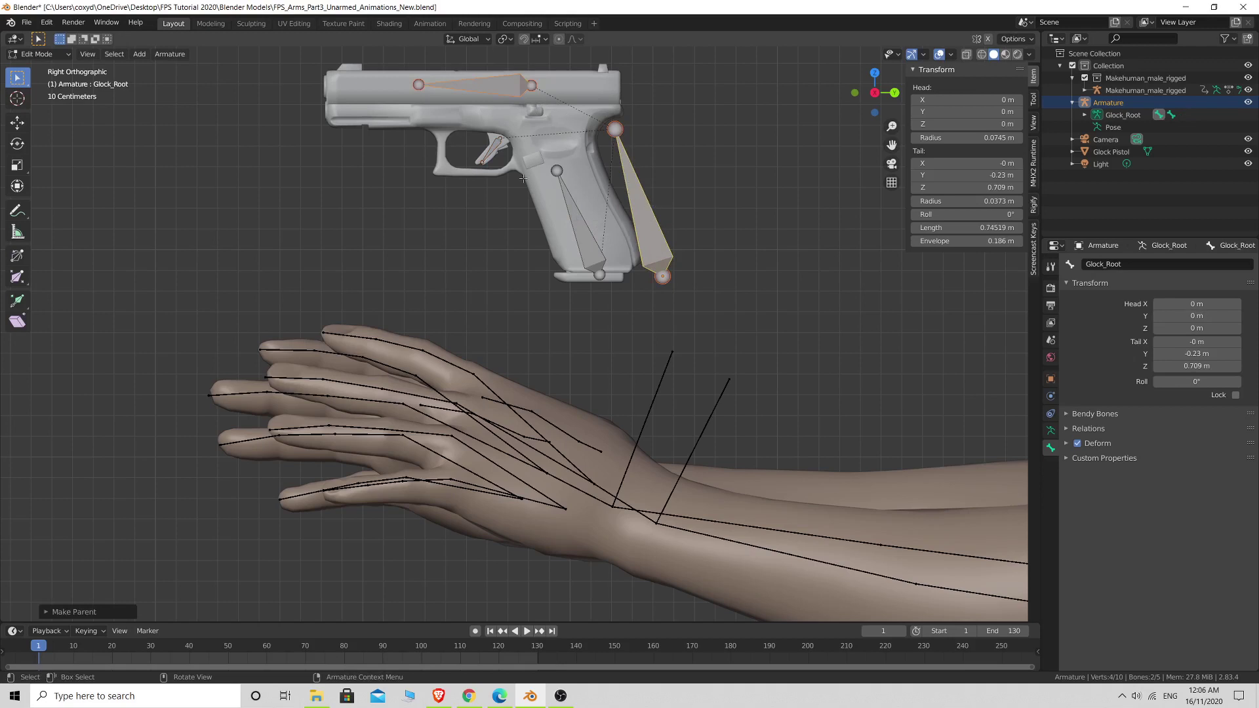
# Switch the armature to Pose Mode and test-move the Glock_Root bone to check its child bones
pyautogui.click(40, 54)
pyautogui.click(44, 95)
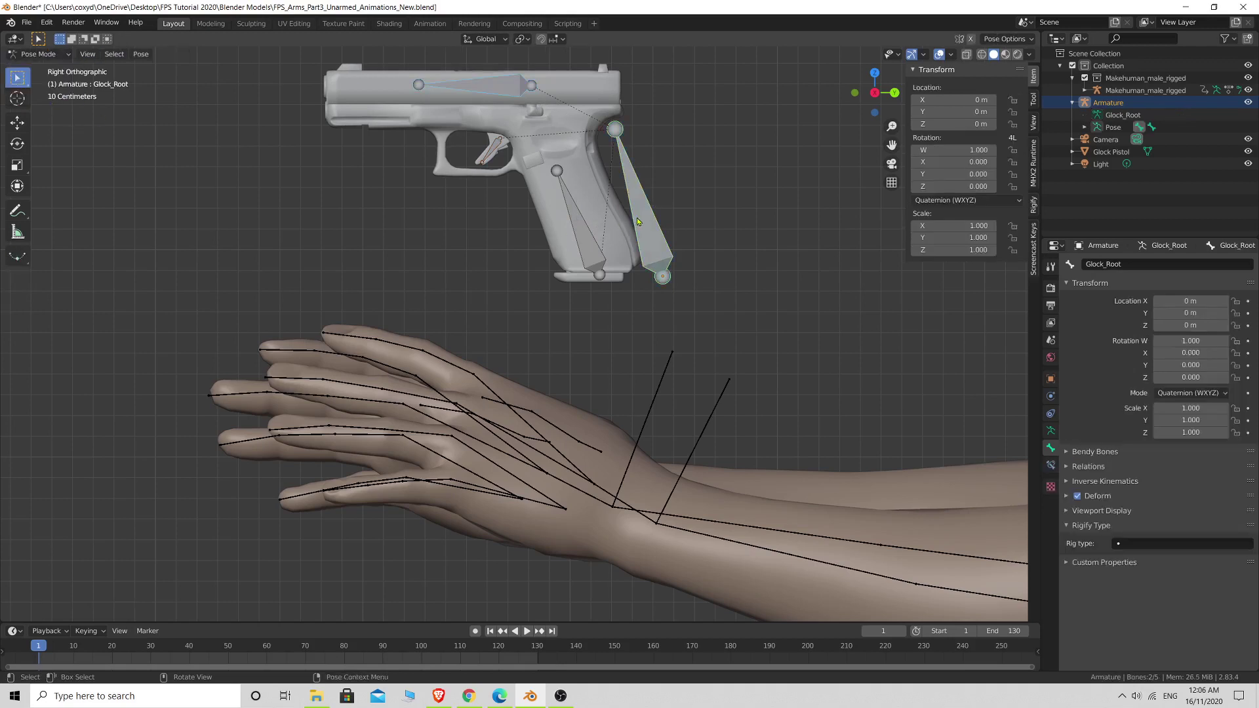
pyautogui.click(638, 222)
pyautogui.press('g')
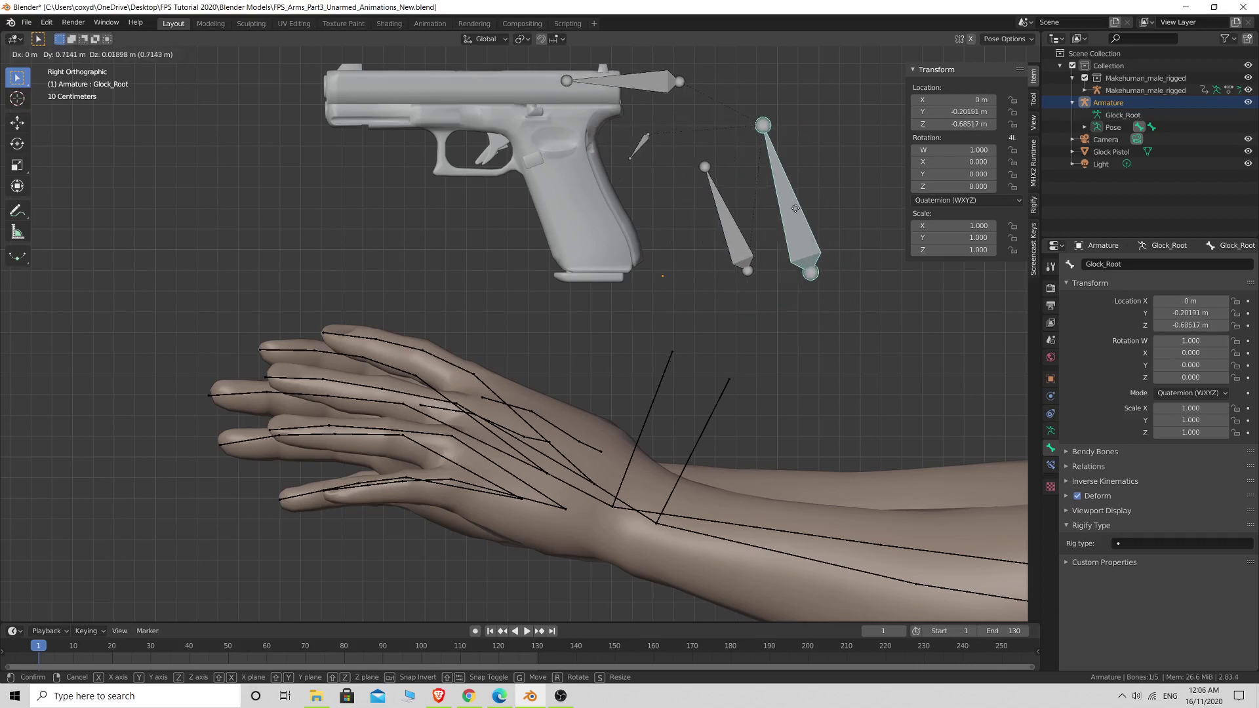
pyautogui.rightClick(766, 241)
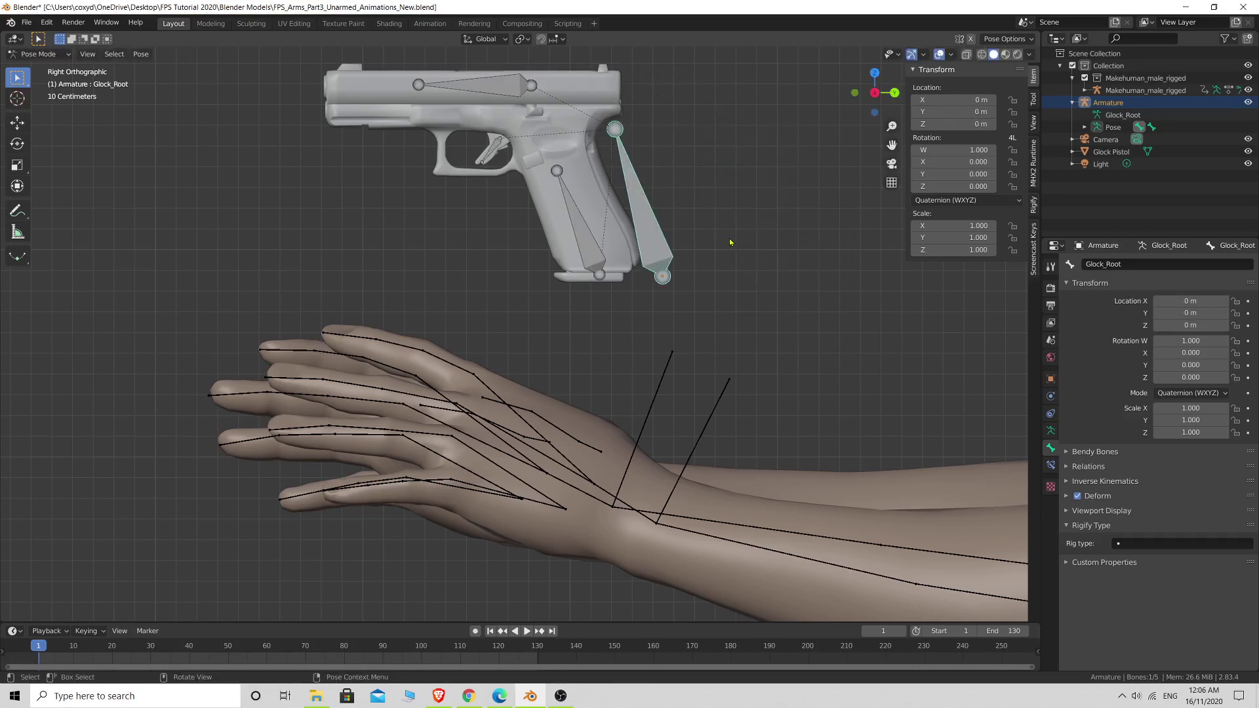
# Move the Glock_Root bone away from the pistol as a parenting test, and undo the move
pyautogui.press('g')
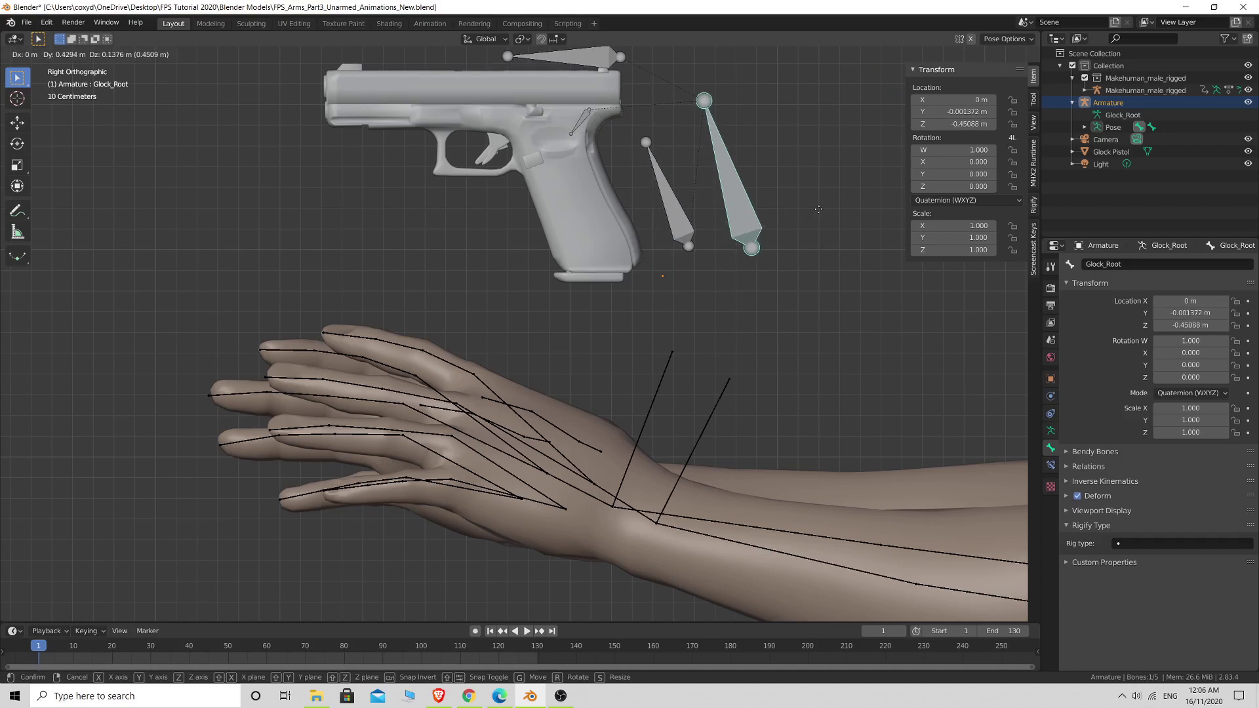
pyautogui.click(818, 209)
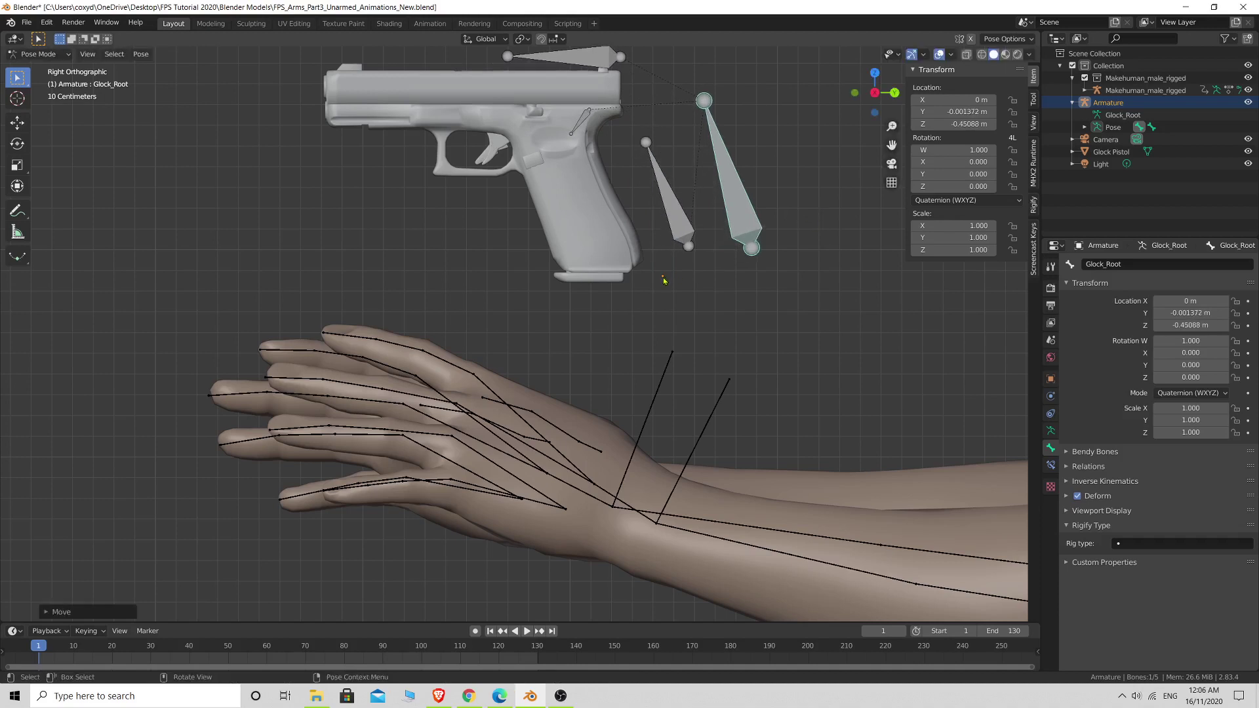
pyautogui.click(664, 280)
pyautogui.click(751, 215)
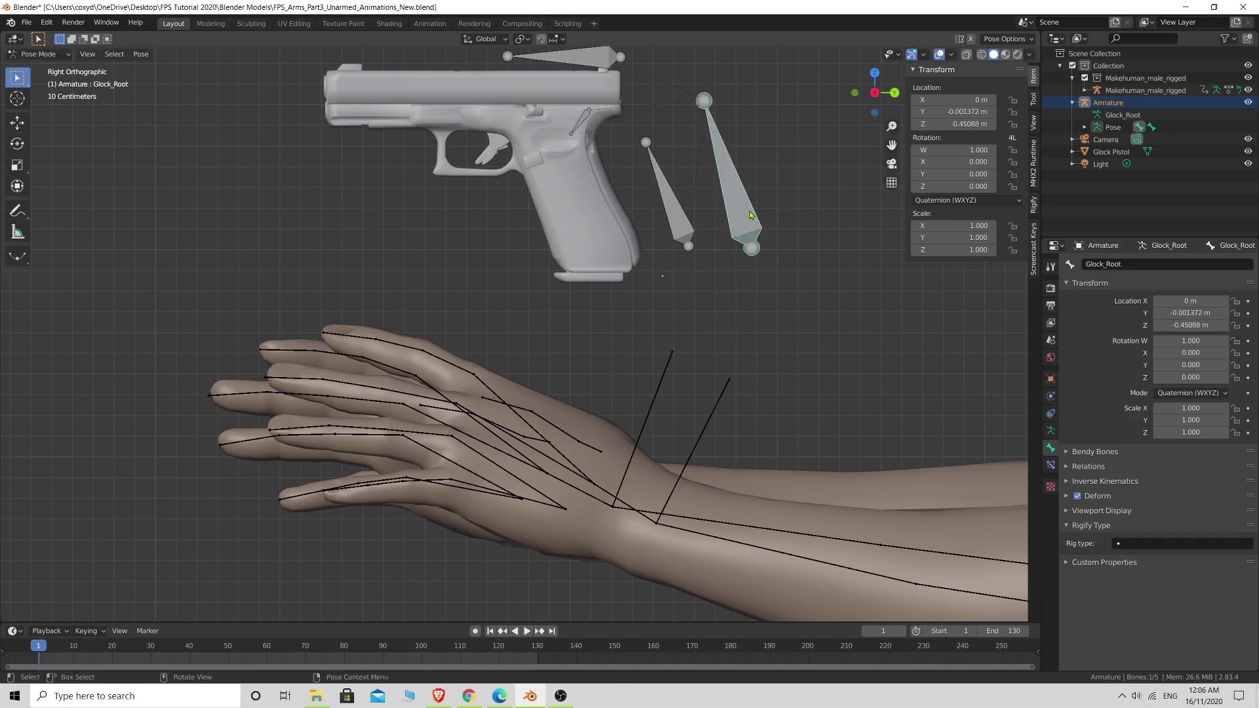
pyautogui.hotkey('ctrl', 'z')
pyautogui.hotkey('ctrl', 'z')
pyautogui.hotkey('ctrl', 'z')
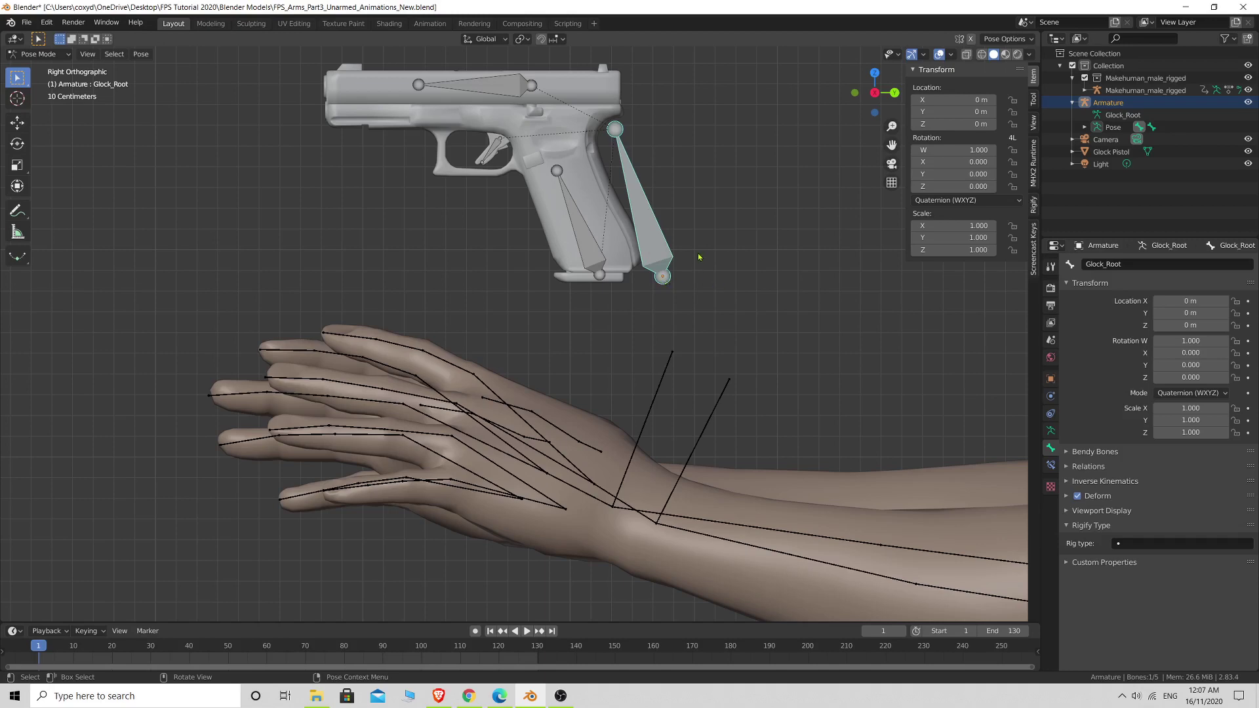
# Try moving the Glock_Root bone once more with the whole pistol in view, and cancel the move
pyautogui.scroll(2, 695, 262)
pyautogui.scroll(-3, 687, 270)
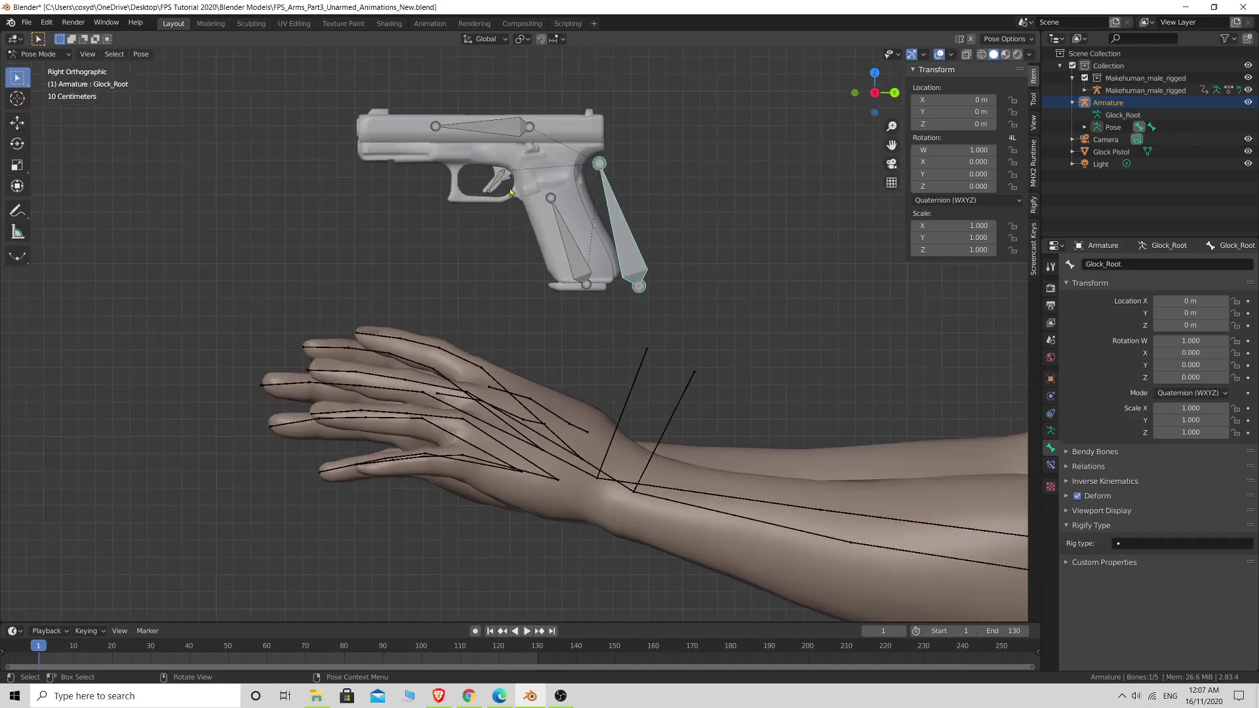
pyautogui.scroll(2, 527, 182)
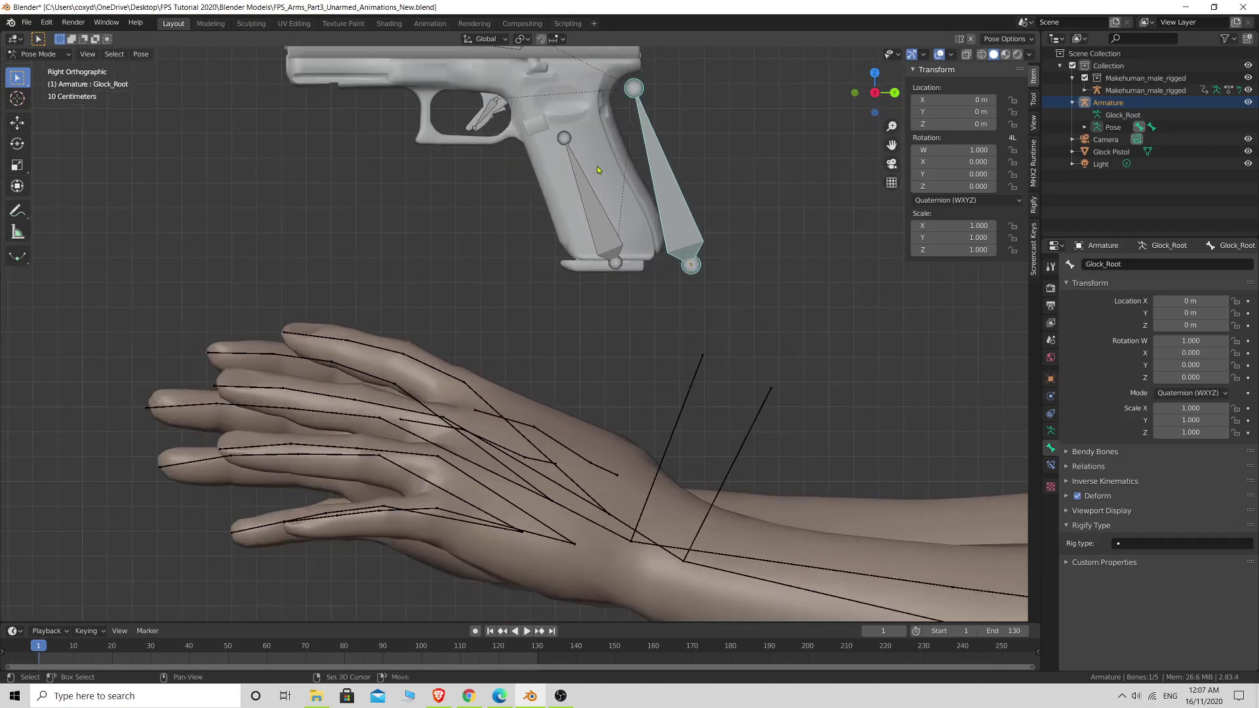
pyautogui.keyDown('shift'); pyautogui.moveTo(597, 169); pyautogui.dragTo(619, 294, button='middle'); pyautogui.keyUp('shift')
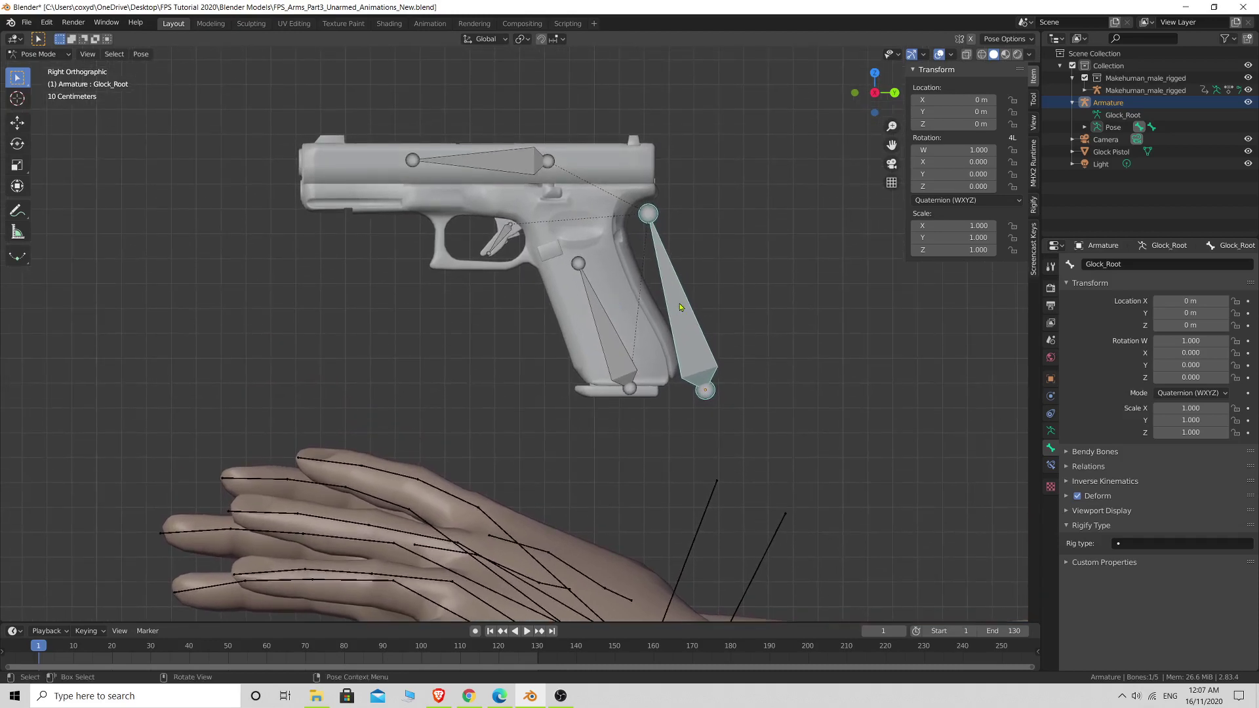
pyautogui.press('g')
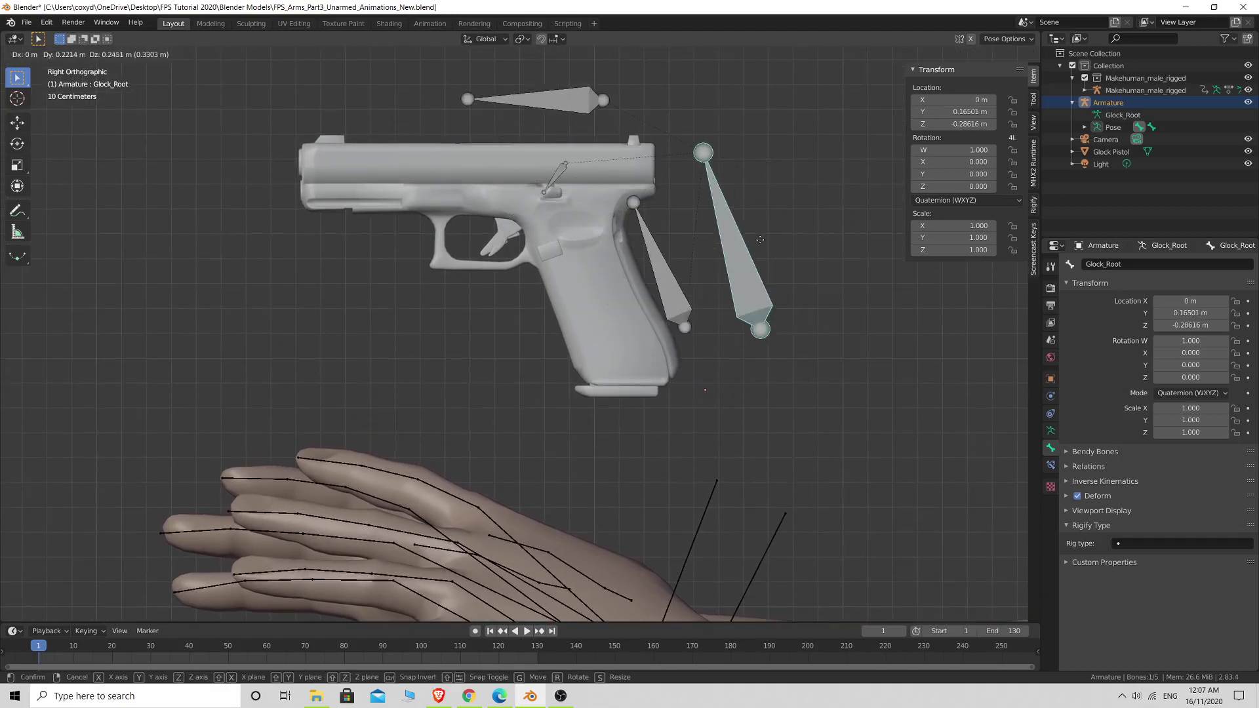
pyautogui.rightClick(744, 252)
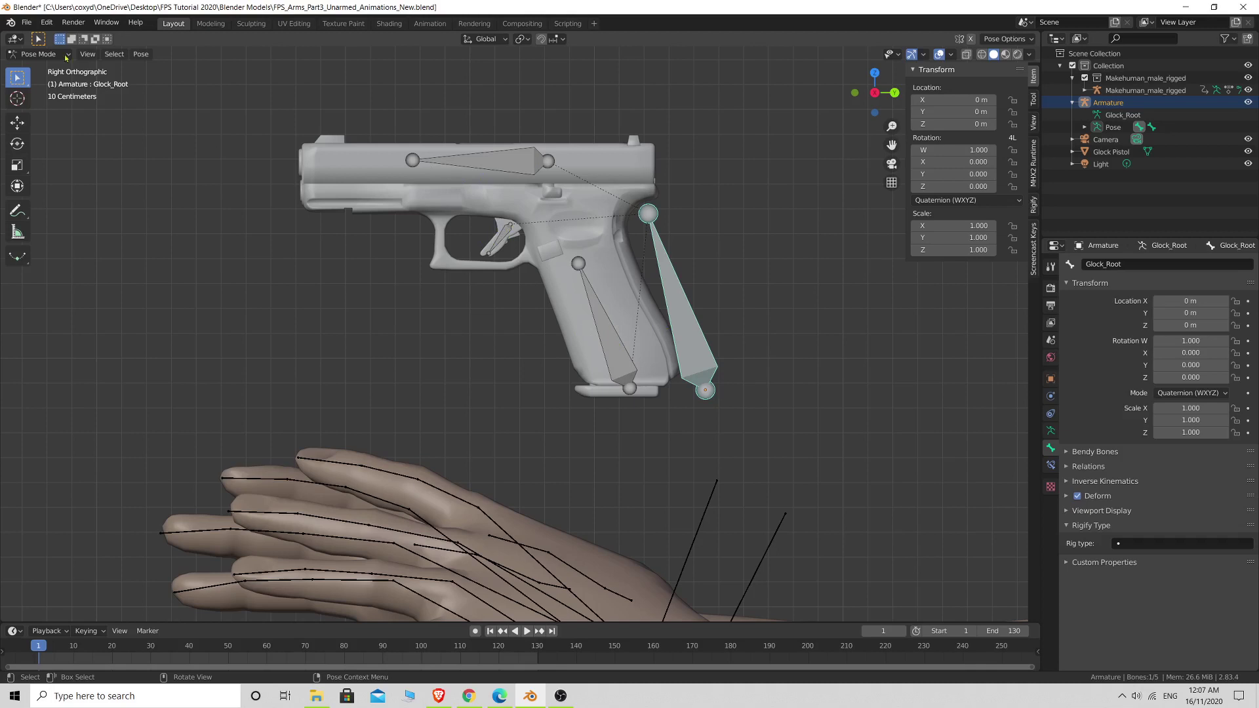
# In Object Mode, parent the Glock Pistol mesh to the armature using Armature Deform With Empty Groups
pyautogui.click(38, 54)
pyautogui.click(48, 70)
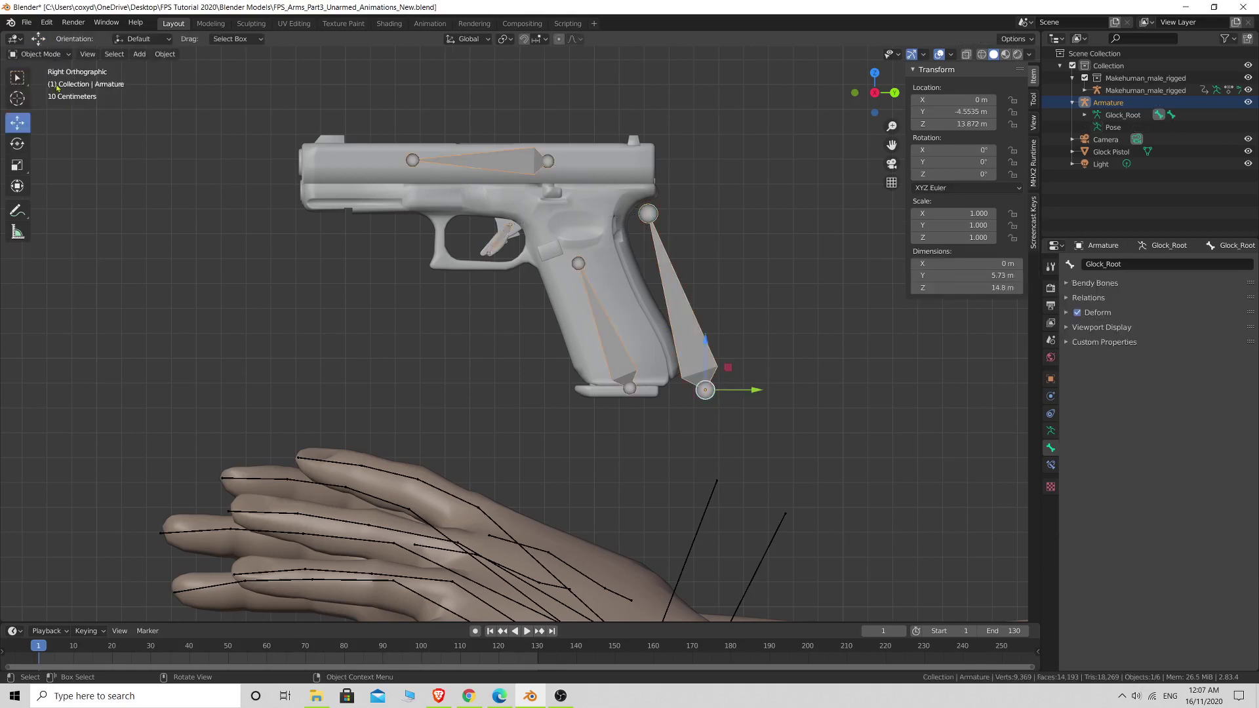
pyautogui.click(583, 215)
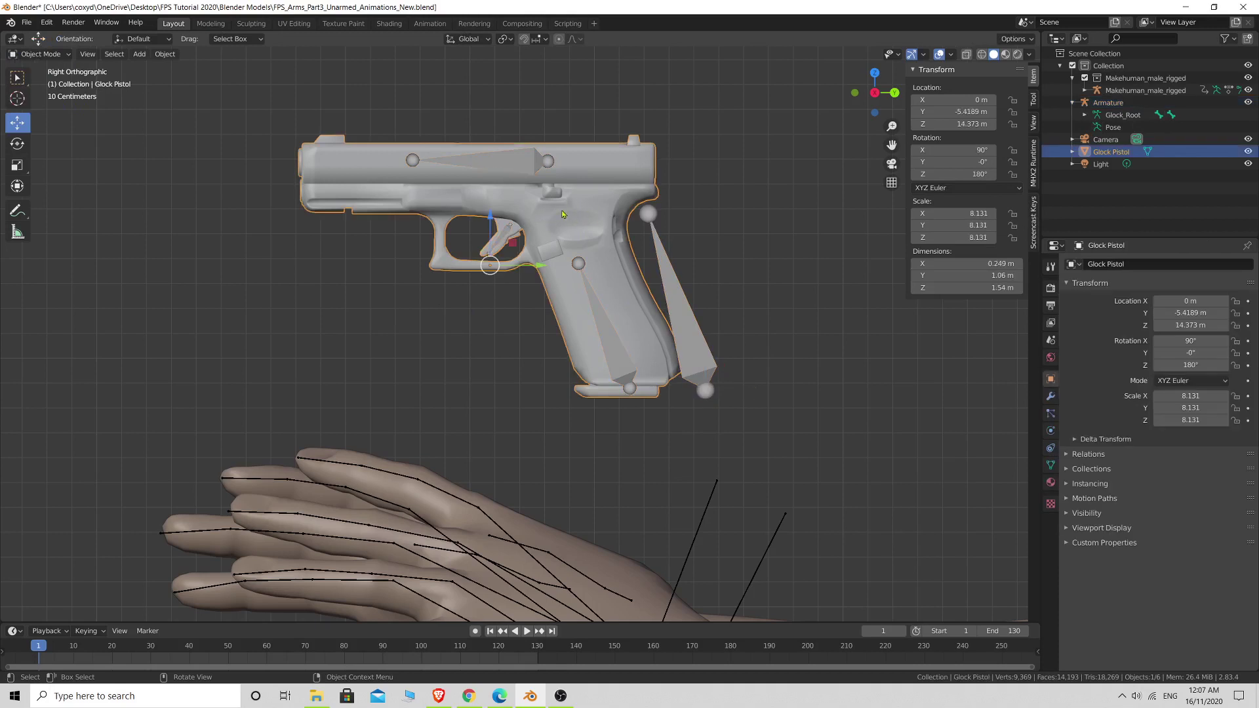
pyautogui.keyDown('shift'); pyautogui.click(696, 326); pyautogui.keyUp('shift')
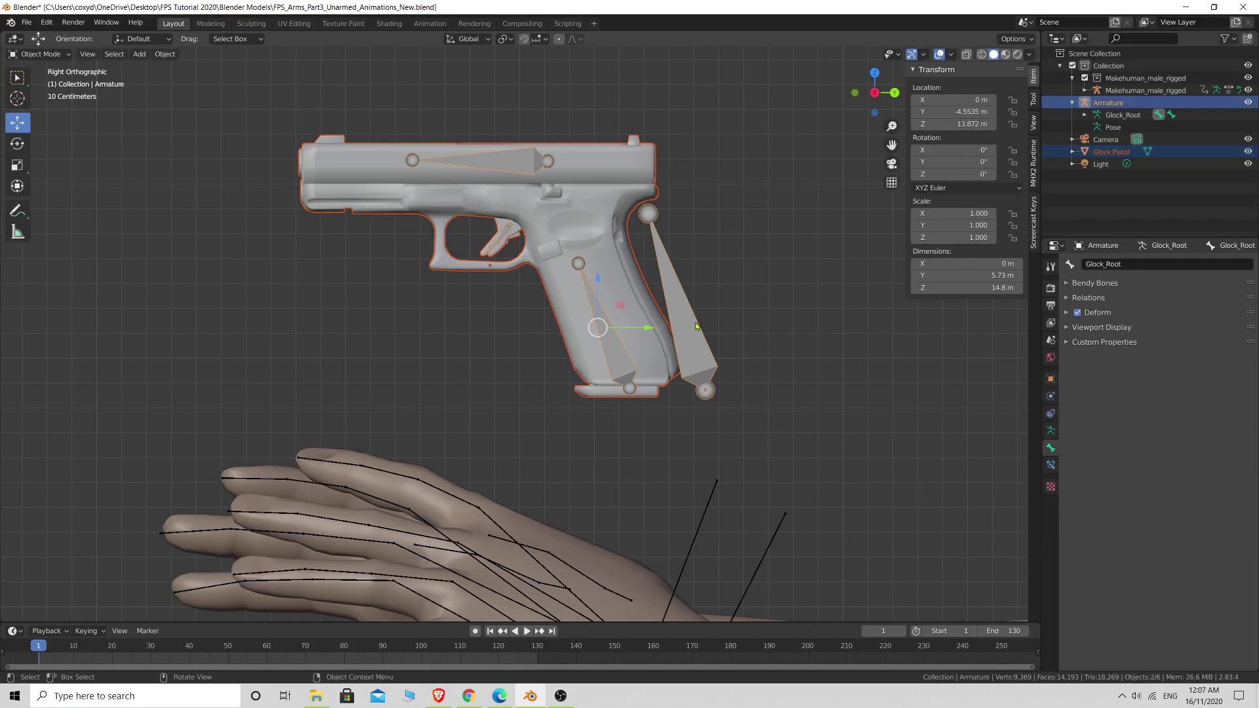
pyautogui.hotkey('ctrl', 'p')
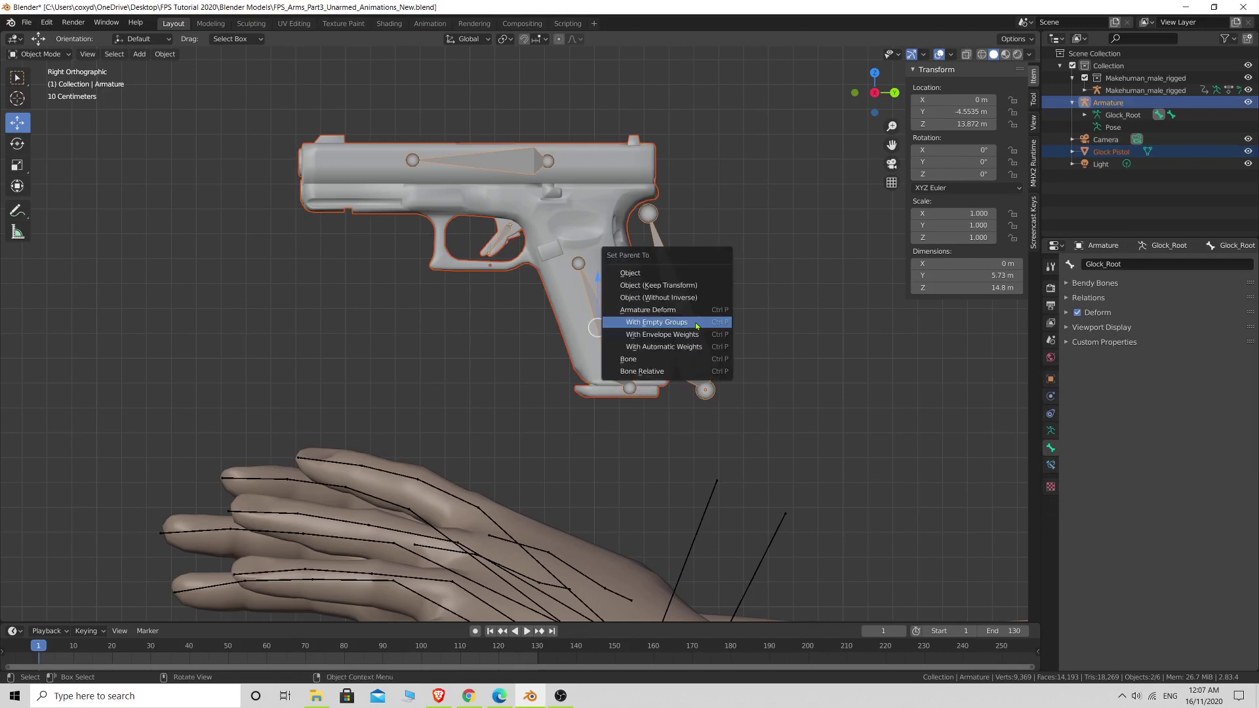
pyautogui.click(655, 323)
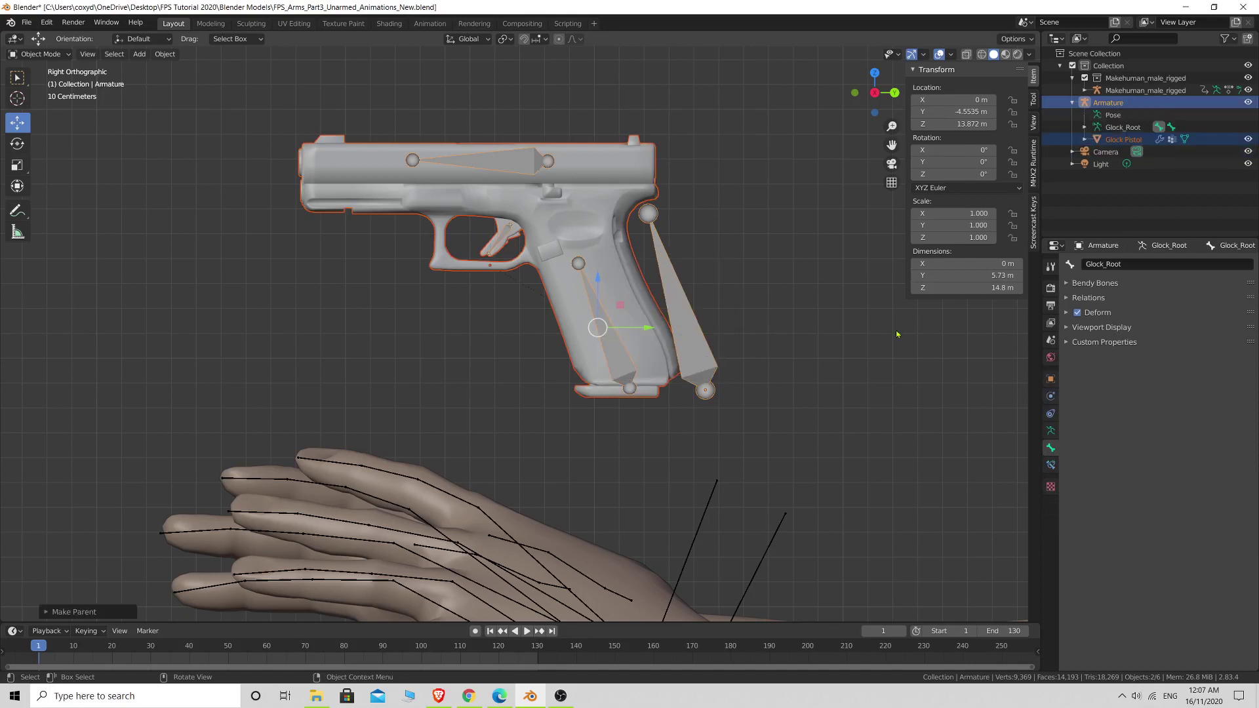
# Examine the Glock Pistol mesh's vertex groups, going through the entries for the root, magazine, slide and trigger bones
pyautogui.click(593, 181)
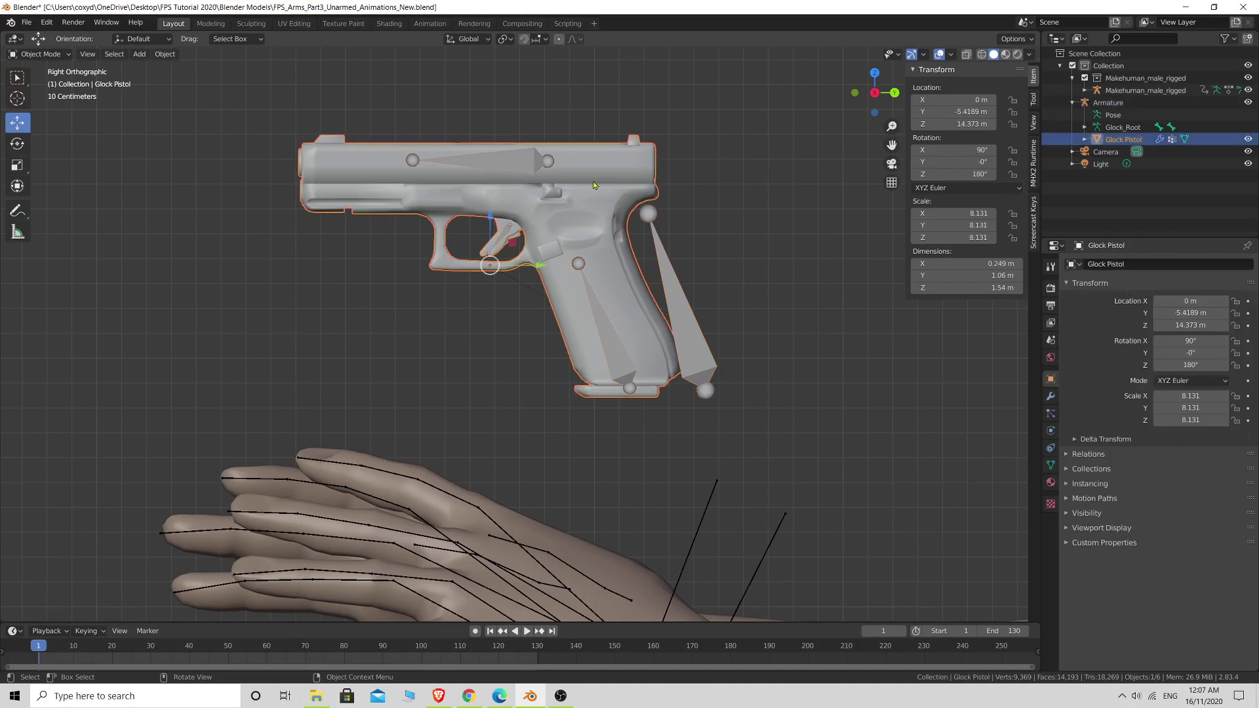
pyautogui.click(1051, 466)
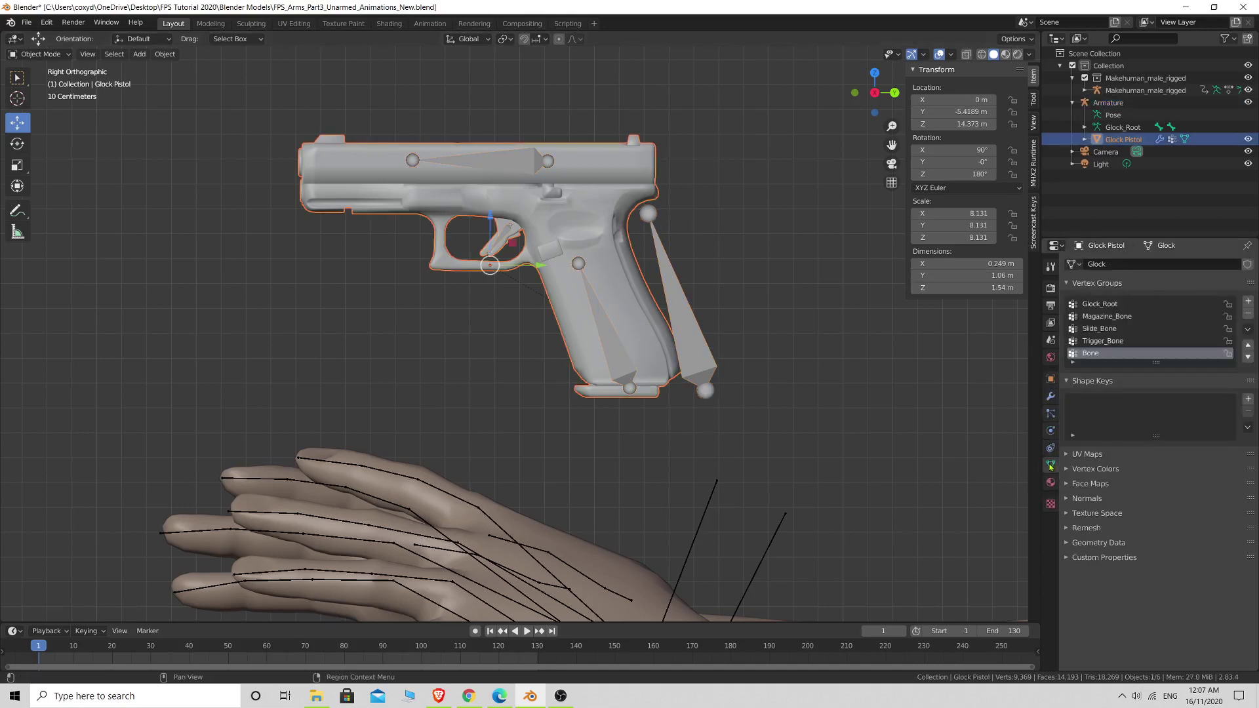
pyautogui.click(1100, 303)
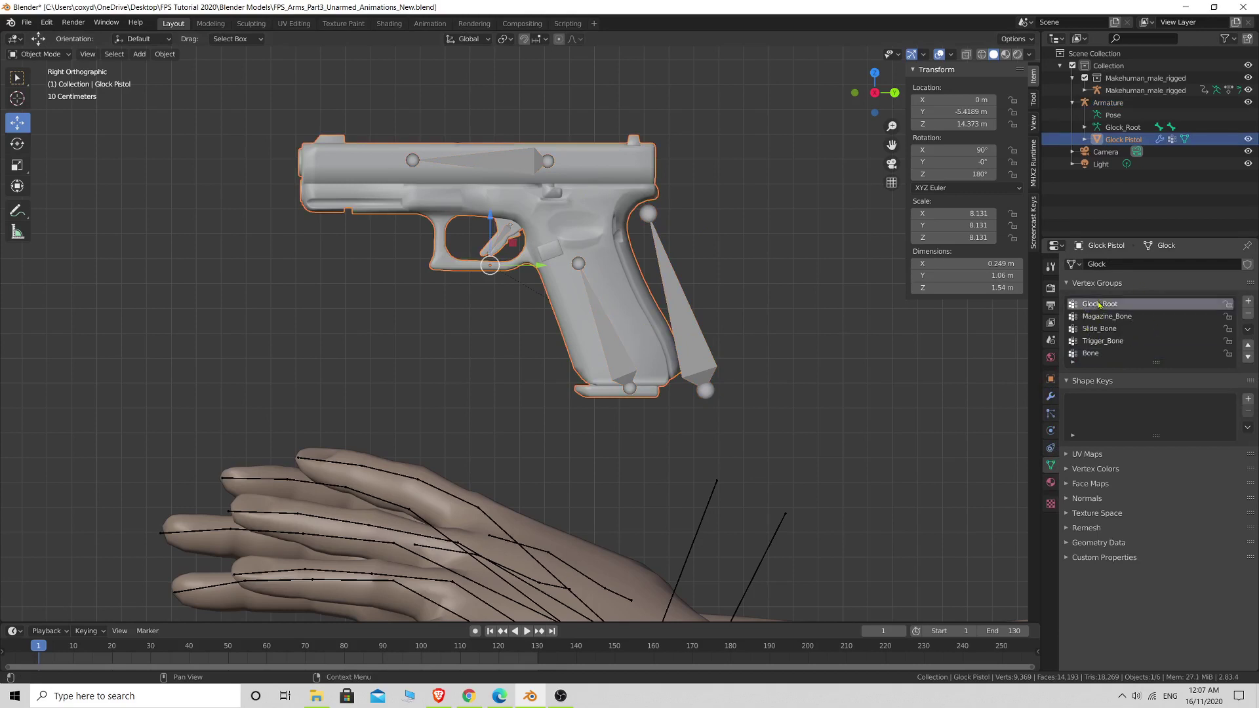
pyautogui.click(1101, 316)
pyautogui.click(1099, 329)
pyautogui.click(1094, 342)
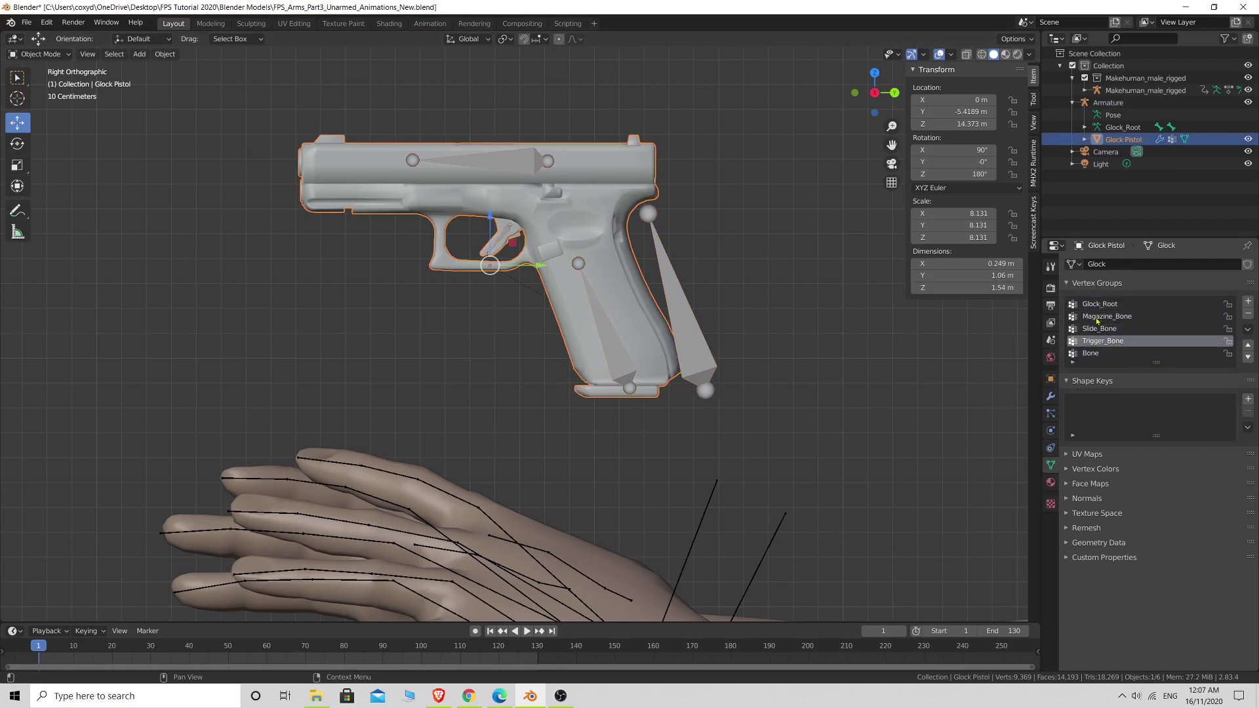
pyautogui.click(1097, 306)
pyautogui.click(1097, 317)
pyautogui.click(1097, 329)
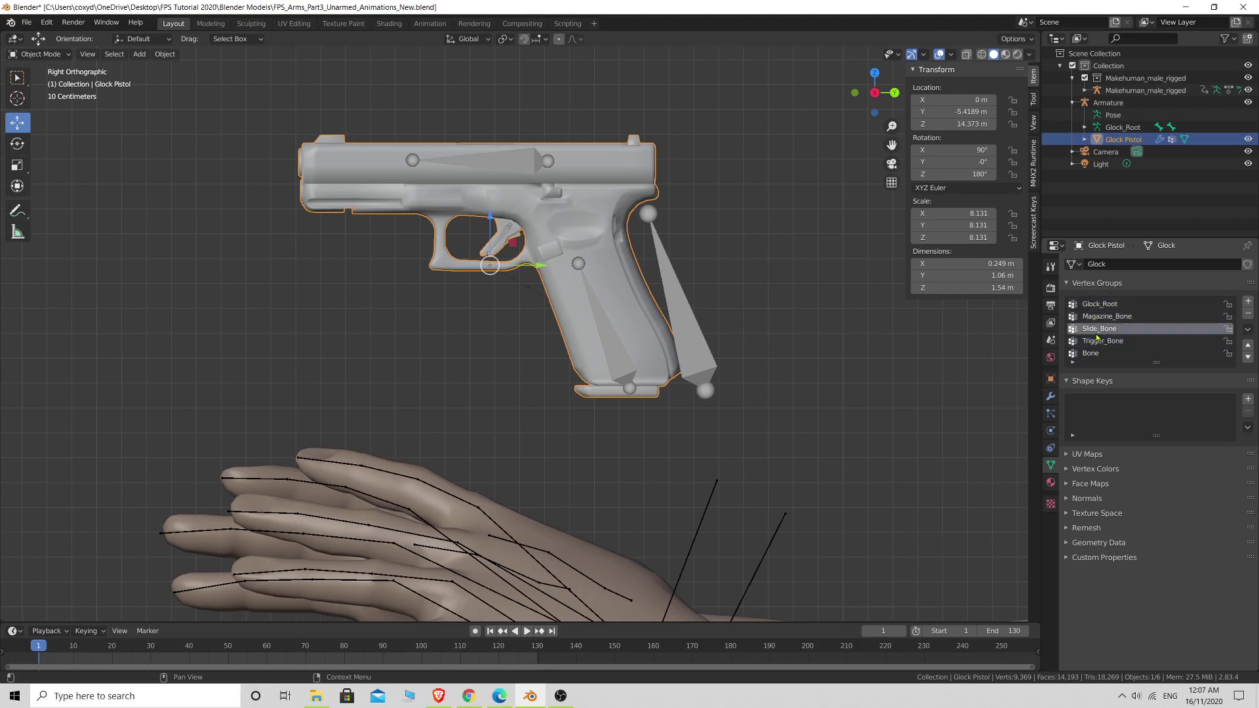
pyautogui.click(1098, 341)
pyautogui.click(1094, 354)
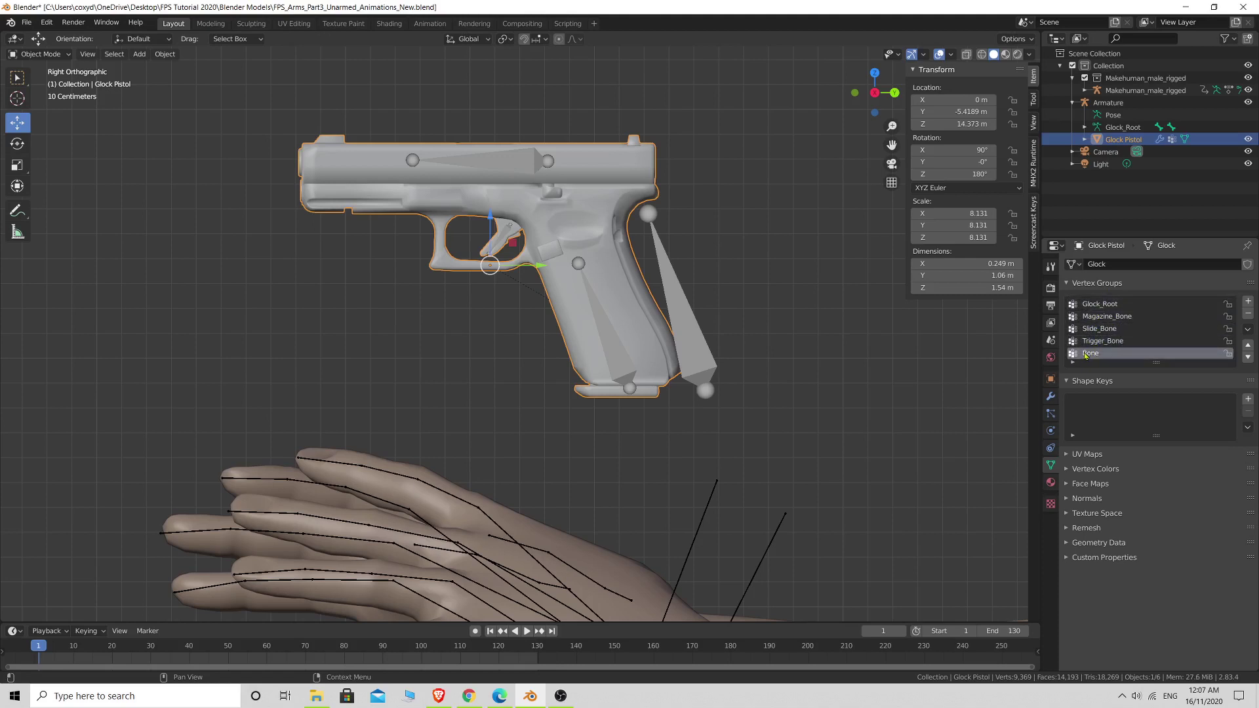
pyautogui.click(1104, 341)
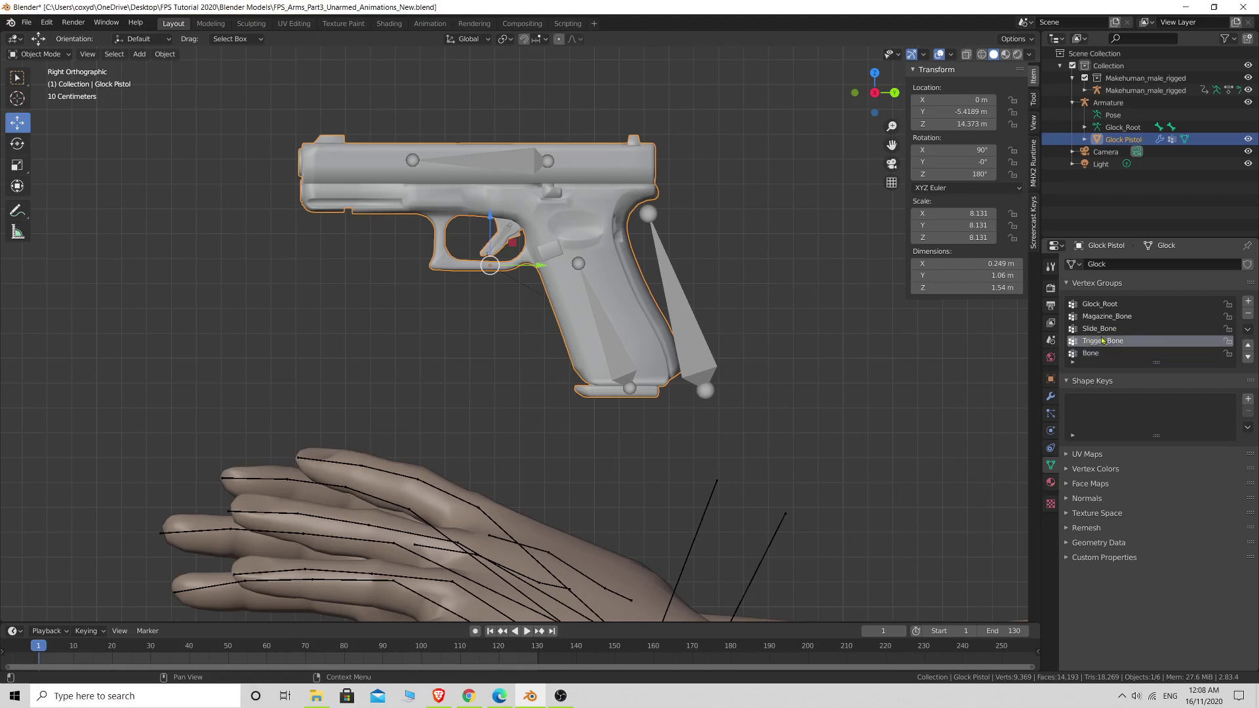
pyautogui.click(1101, 329)
pyautogui.click(1100, 318)
pyautogui.click(1099, 305)
pyautogui.click(1100, 317)
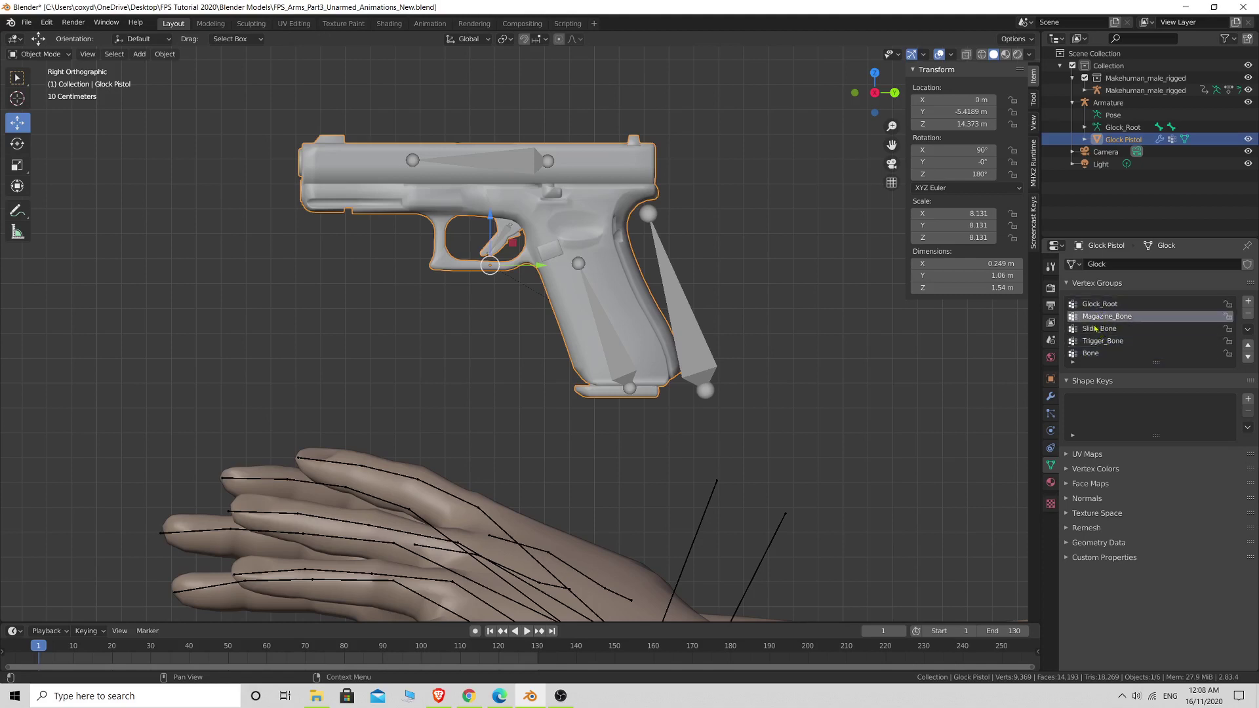
pyautogui.click(1099, 329)
pyautogui.click(1095, 342)
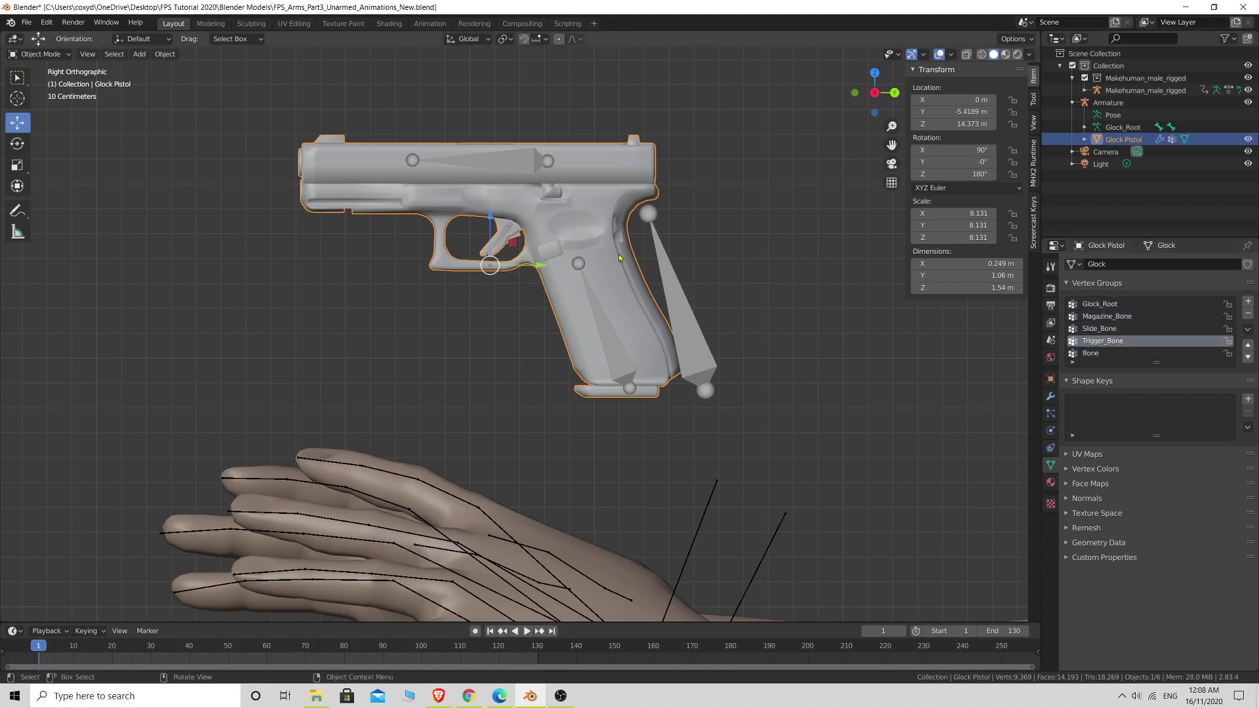
# With the Glock_Root vertex group active, select all of the pistol's geometry in Edit Mode
pyautogui.click(1094, 305)
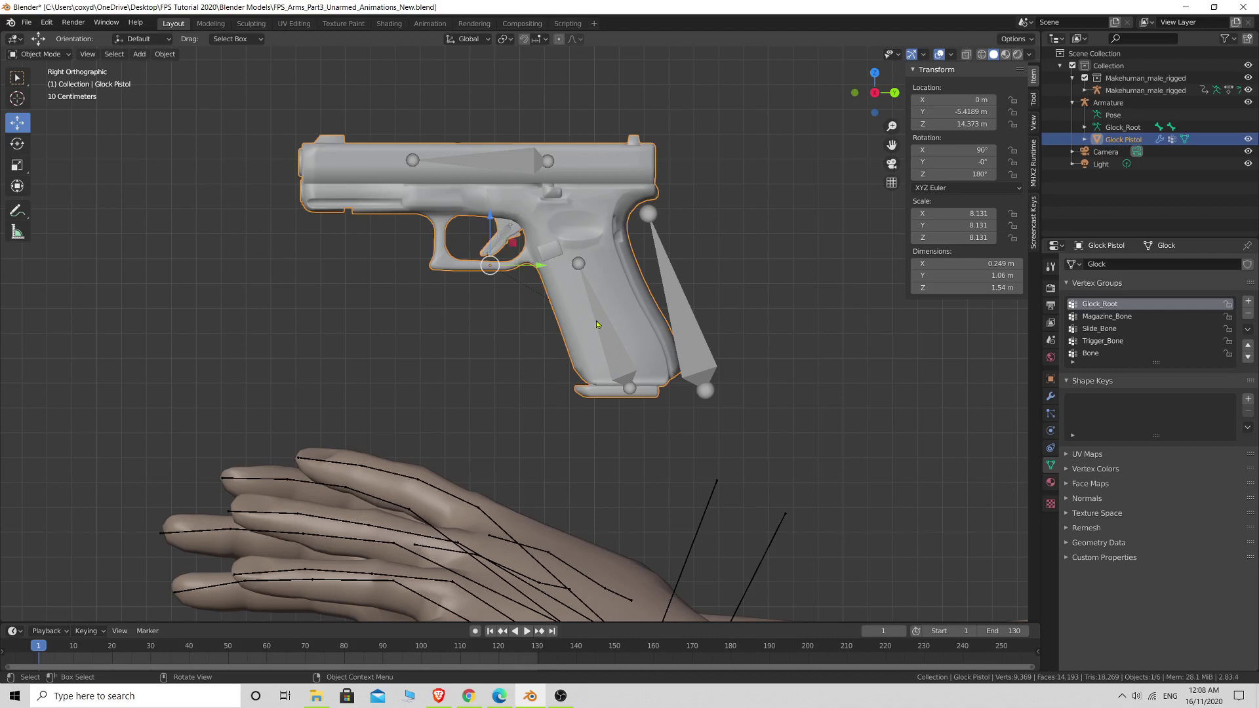
pyautogui.press('Tab')
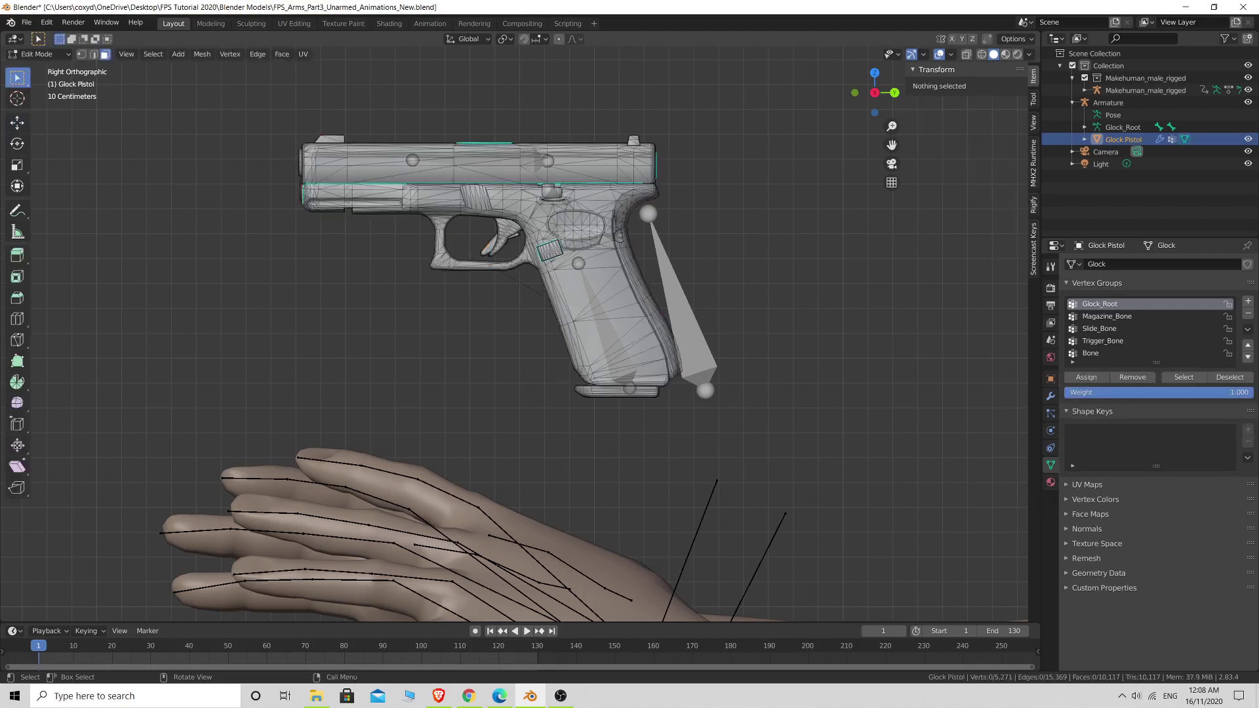
pyautogui.press('a')
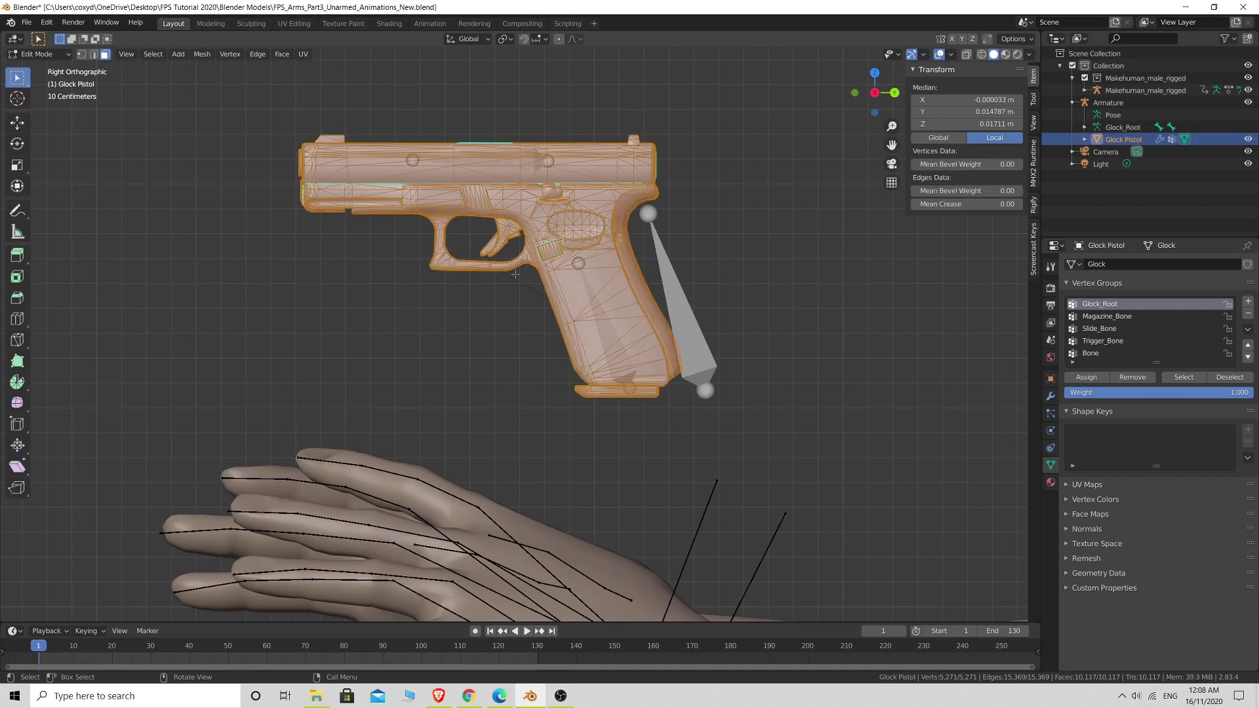
# Deselect the linked geometry of the slide and the rear sight from the fully selected pistol mesh
pyautogui.moveTo(493, 275); pyautogui.dragTo(503, 299, button='middle')
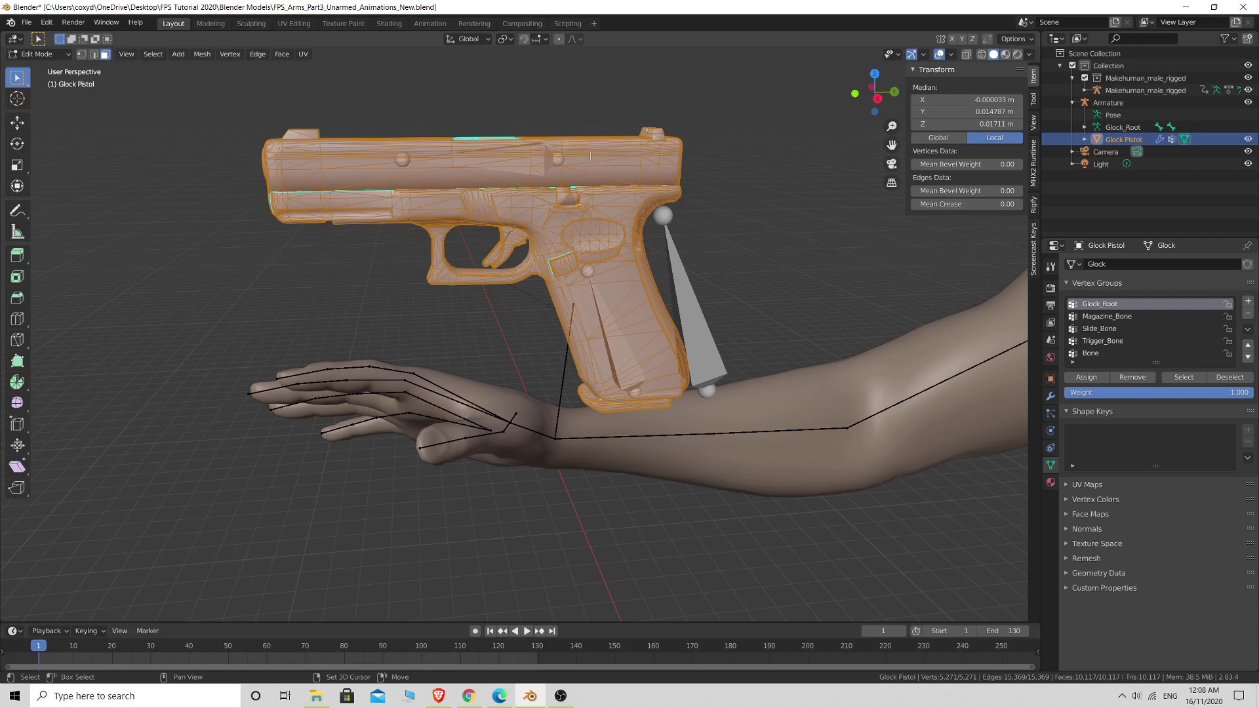
pyautogui.hotkey('shift', 'l')
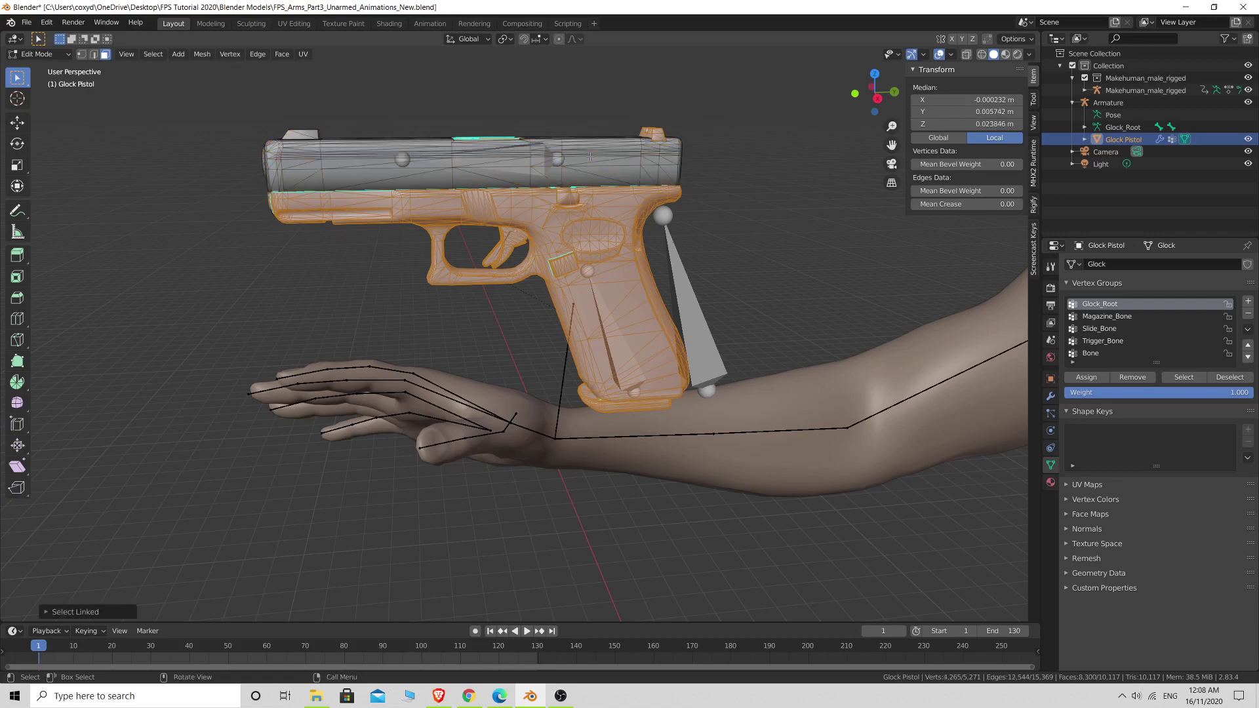
pyautogui.moveTo(594, 217); pyautogui.dragTo(607, 245, button='middle')
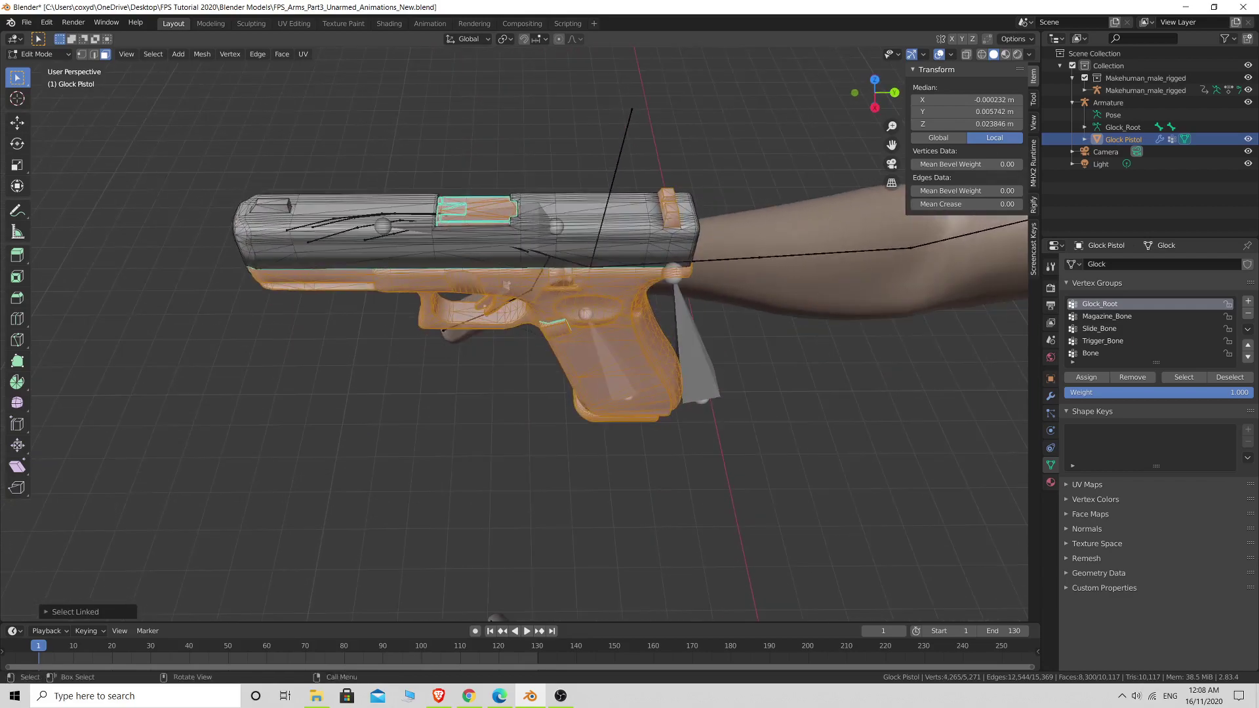
pyautogui.hotkey('shift', 'l')
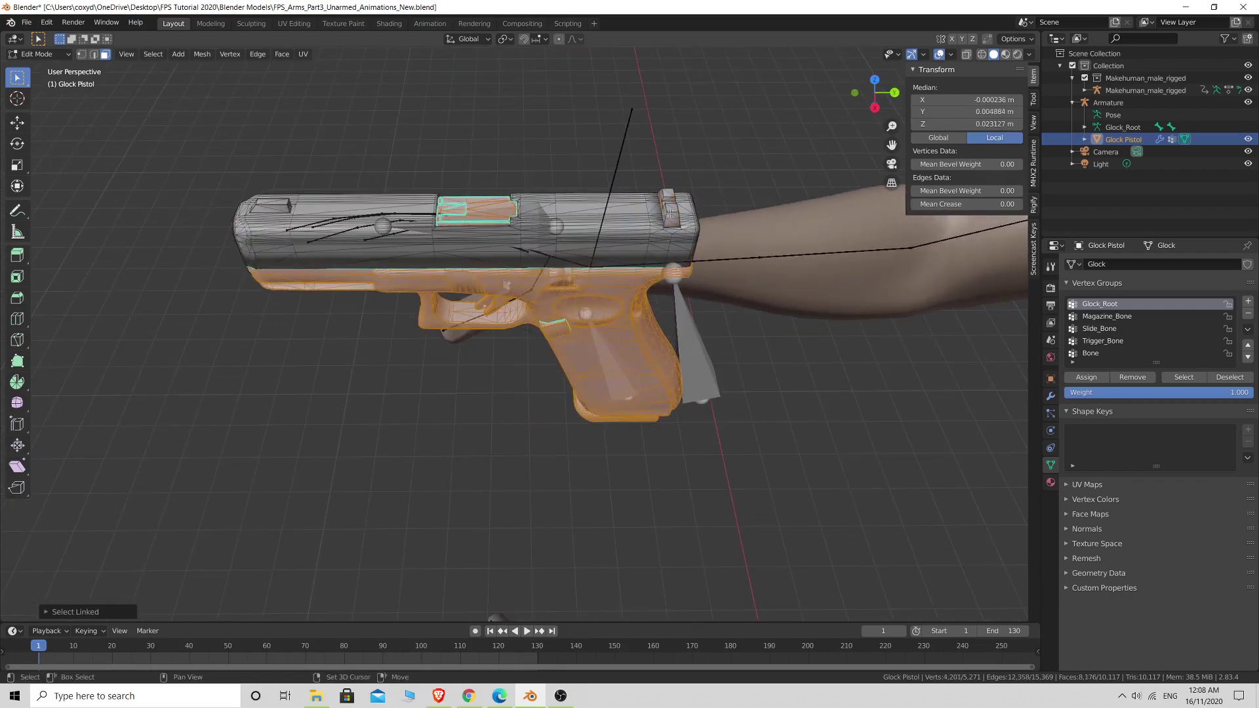
pyautogui.moveTo(568, 212); pyautogui.dragTo(692, 257, button='middle')
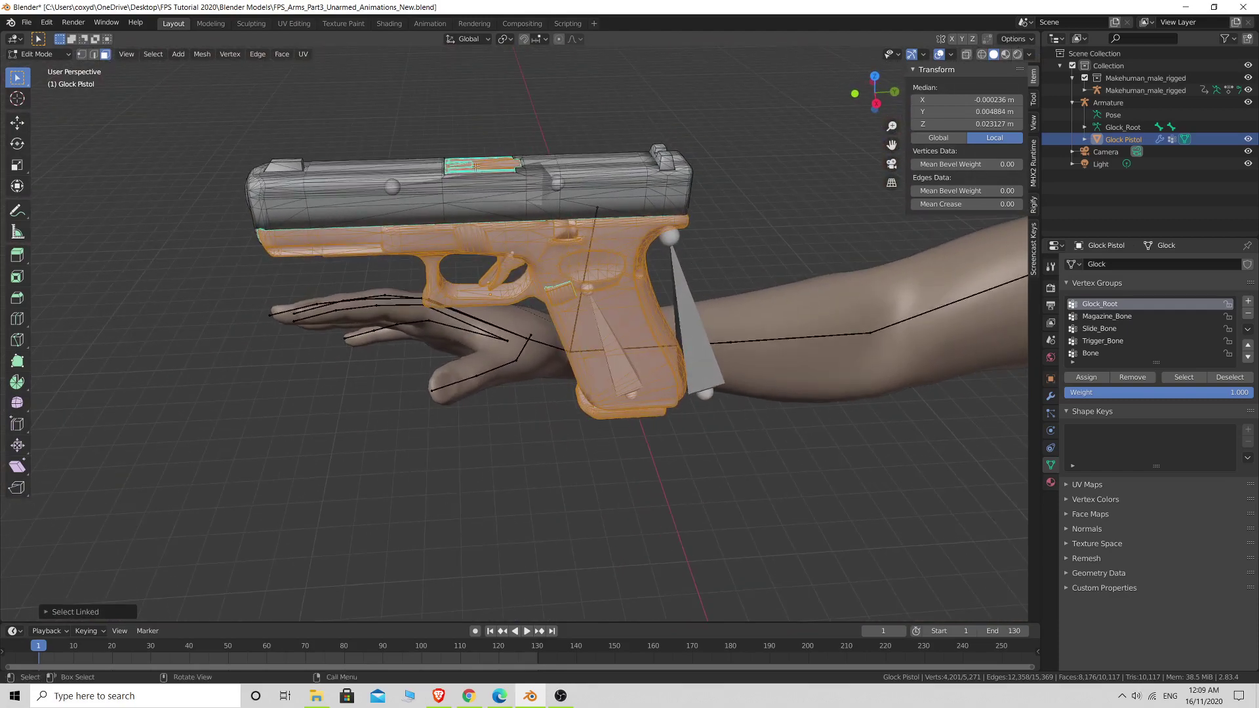
# Deselect both linked parts of the trigger from the pistol's selection
pyautogui.moveTo(654, 204); pyautogui.dragTo(666, 172, button='middle')
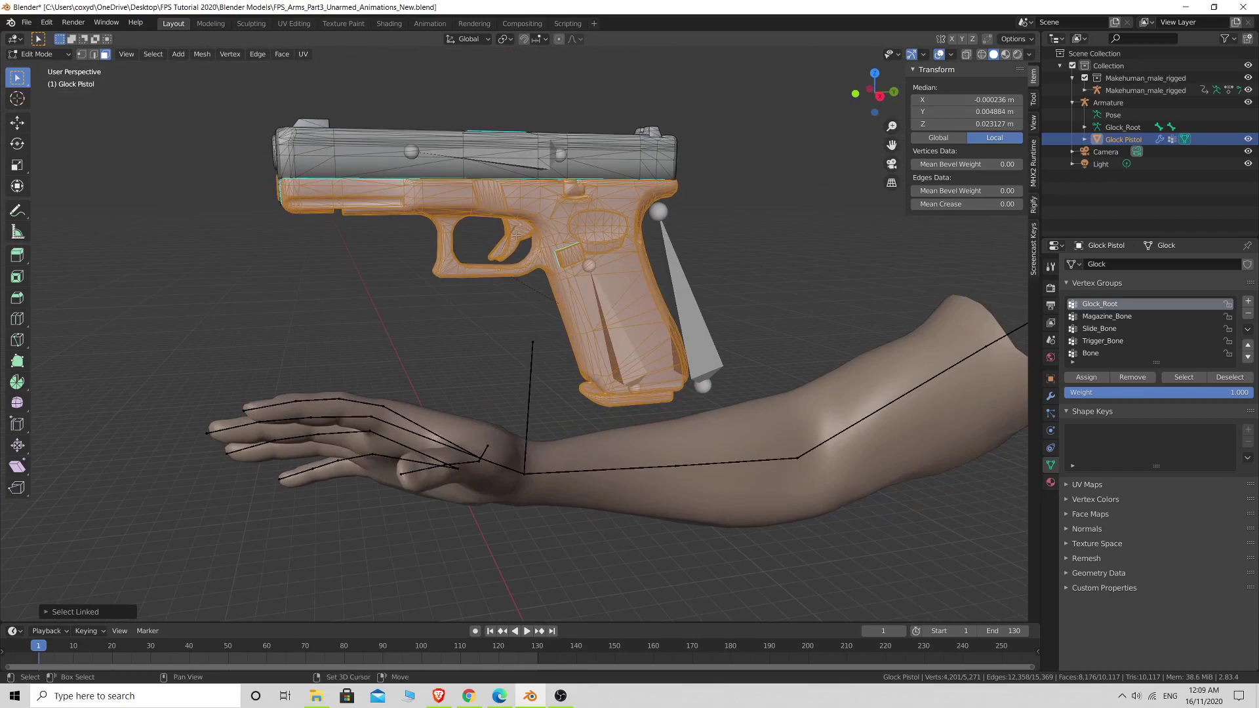
pyautogui.hotkey('shift', 'l')
pyautogui.moveTo(526, 256); pyautogui.dragTo(564, 270, button='middle')
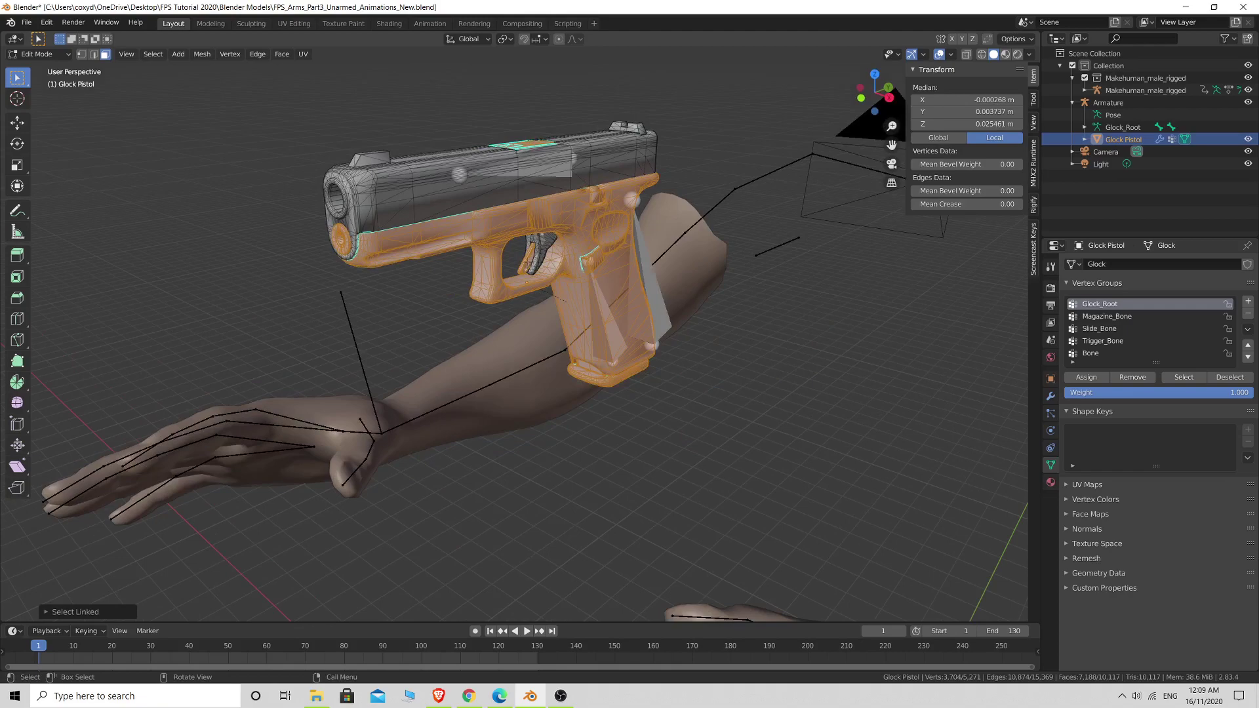
pyautogui.hotkey('shift', 'l')
pyautogui.moveTo(766, 266); pyautogui.dragTo(703, 250, button='middle')
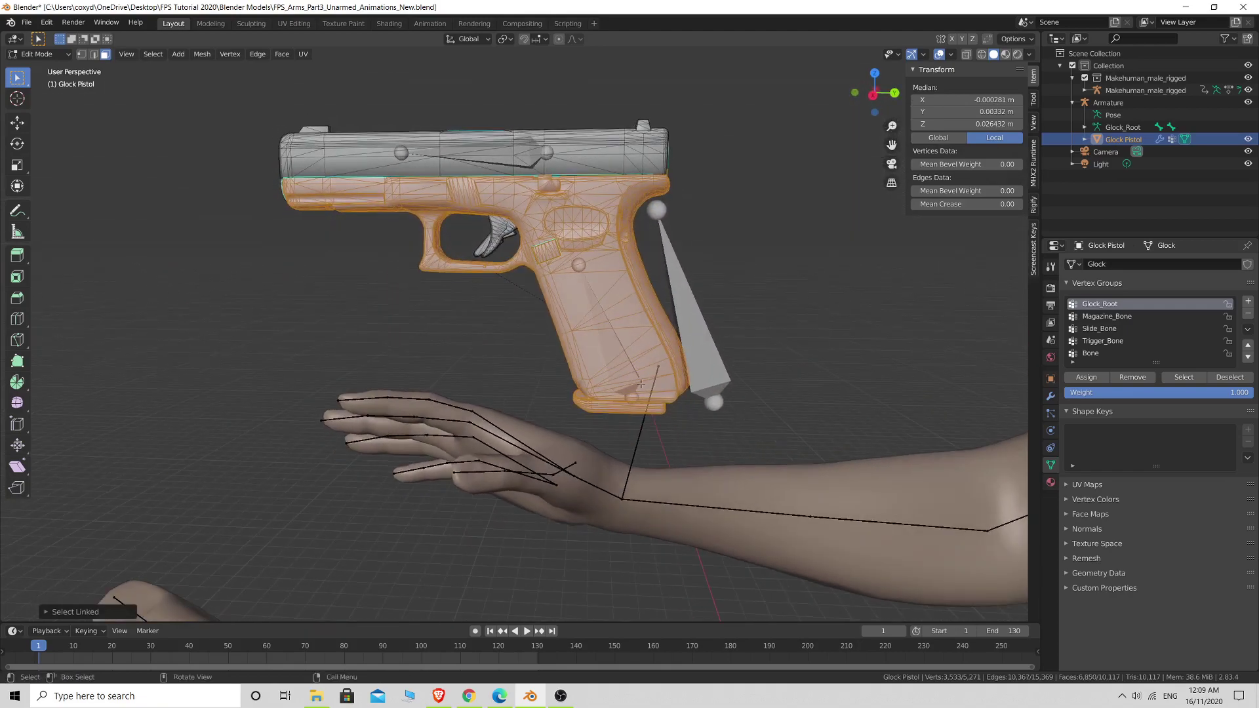
# Deselect the two magazine parts at the base of the grip and assign the remaining selection to the Glock_Root vertex group
pyautogui.moveTo(640, 383); pyautogui.dragTo(754, 329, button='middle')
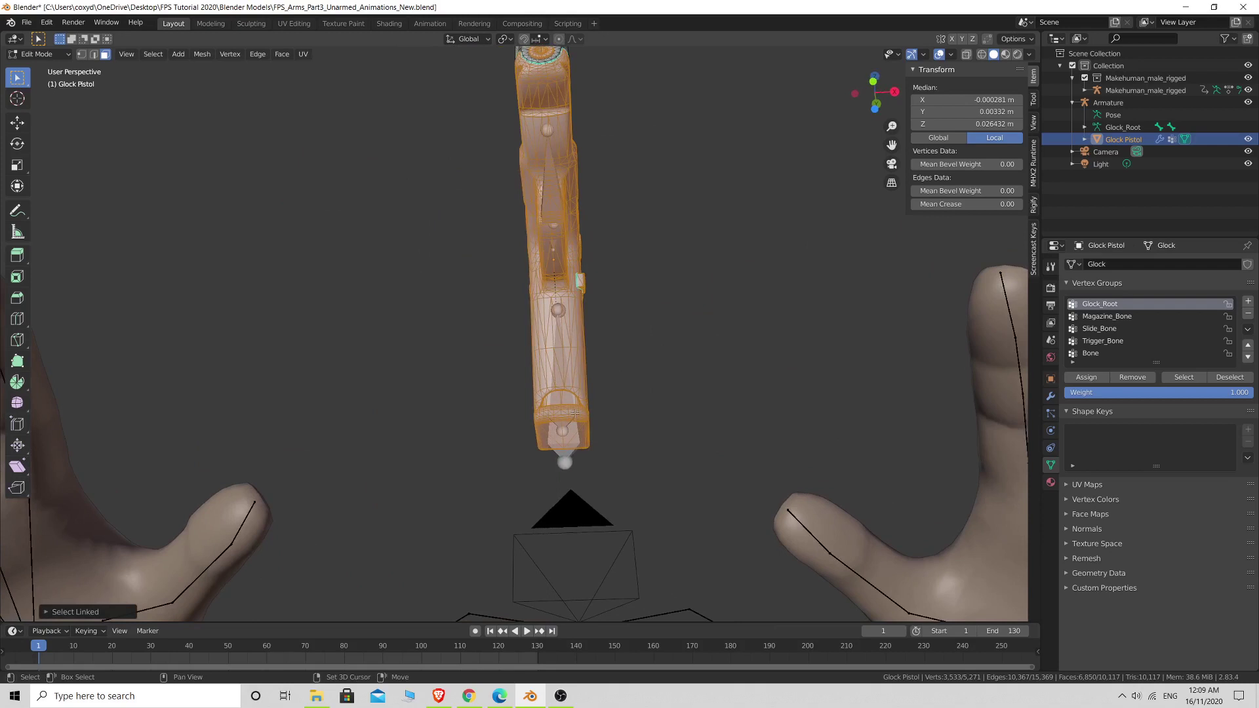
pyautogui.hotkey('shift', 'l')
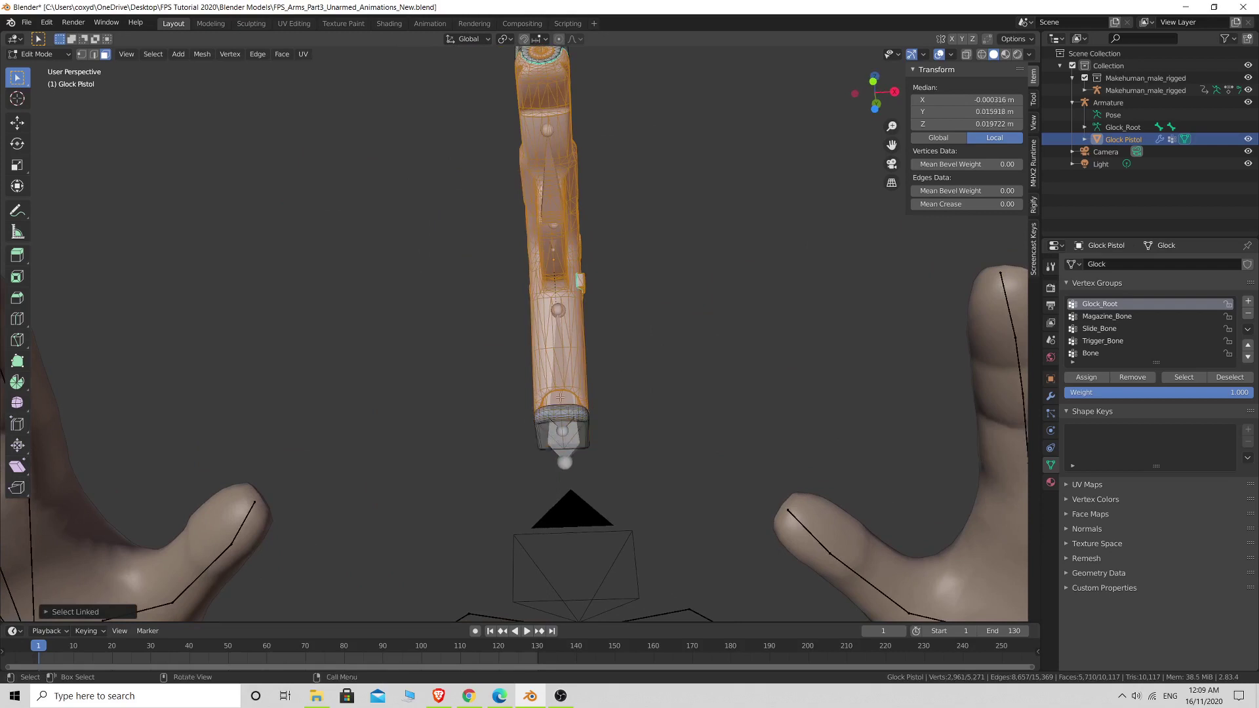
pyautogui.hotkey('shift', 'l')
pyautogui.moveTo(797, 365); pyautogui.dragTo(695, 423, button='middle')
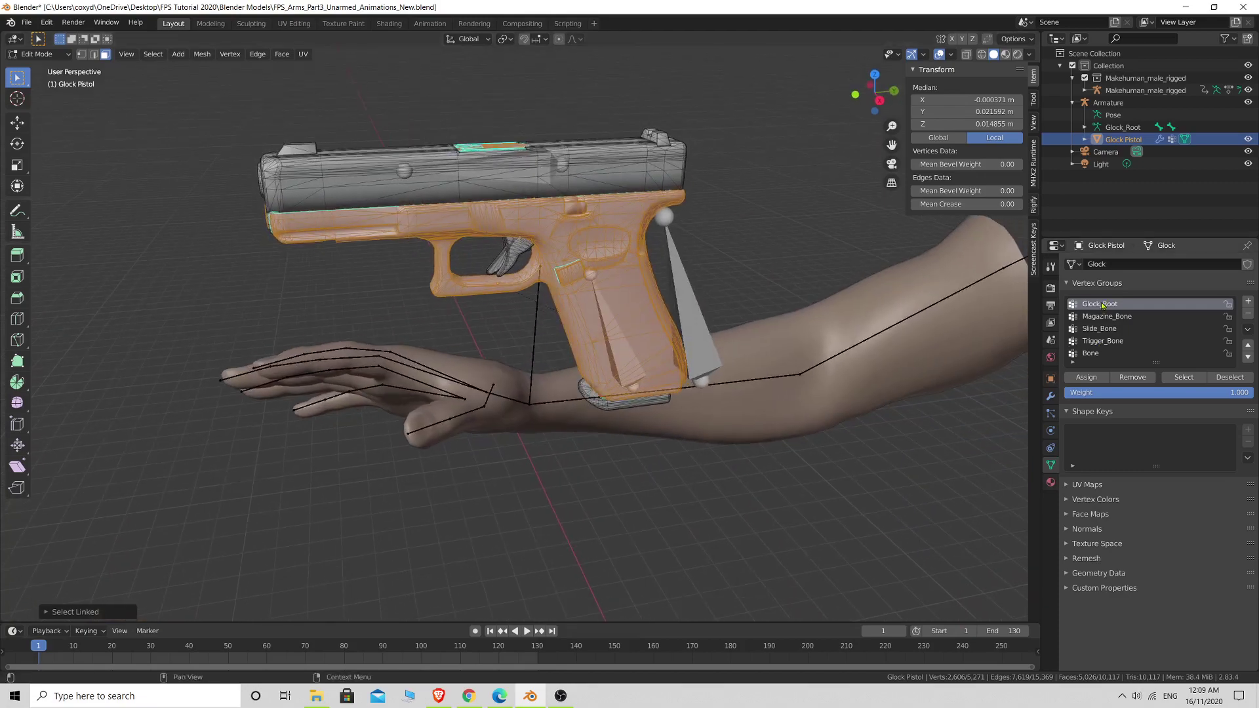
pyautogui.click(1086, 379)
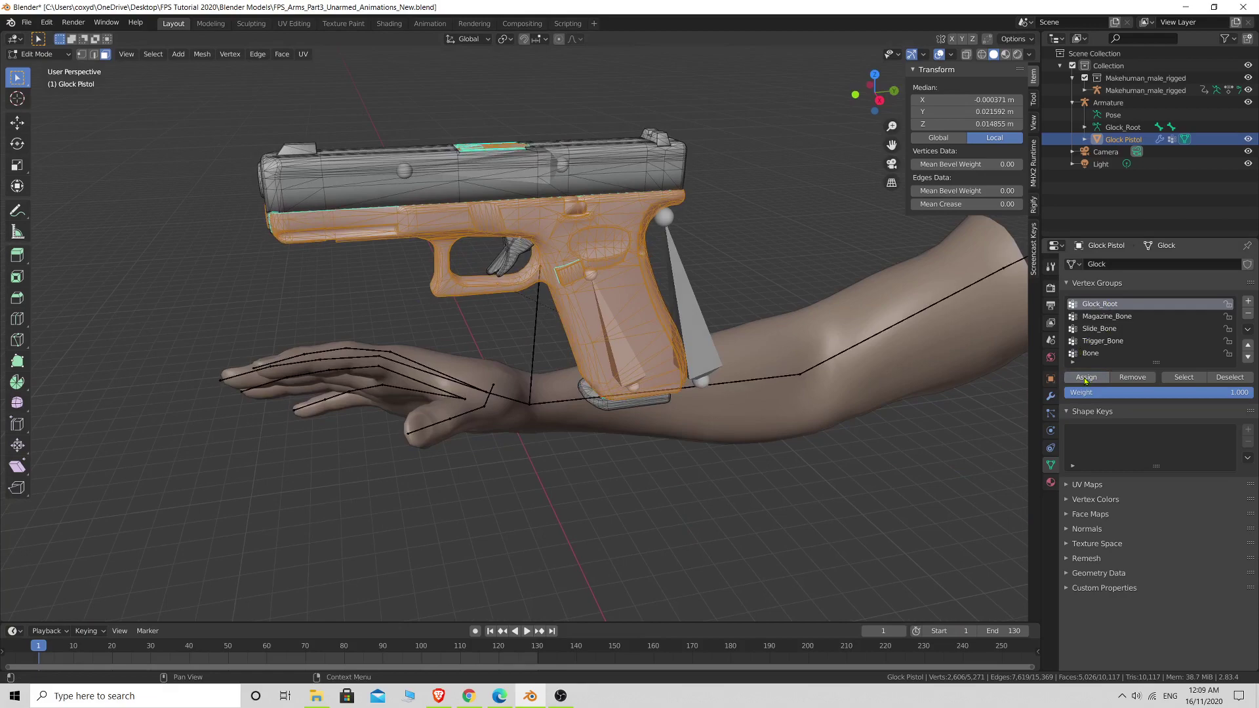
pyautogui.moveTo(672, 297); pyautogui.dragTo(740, 239, button='middle')
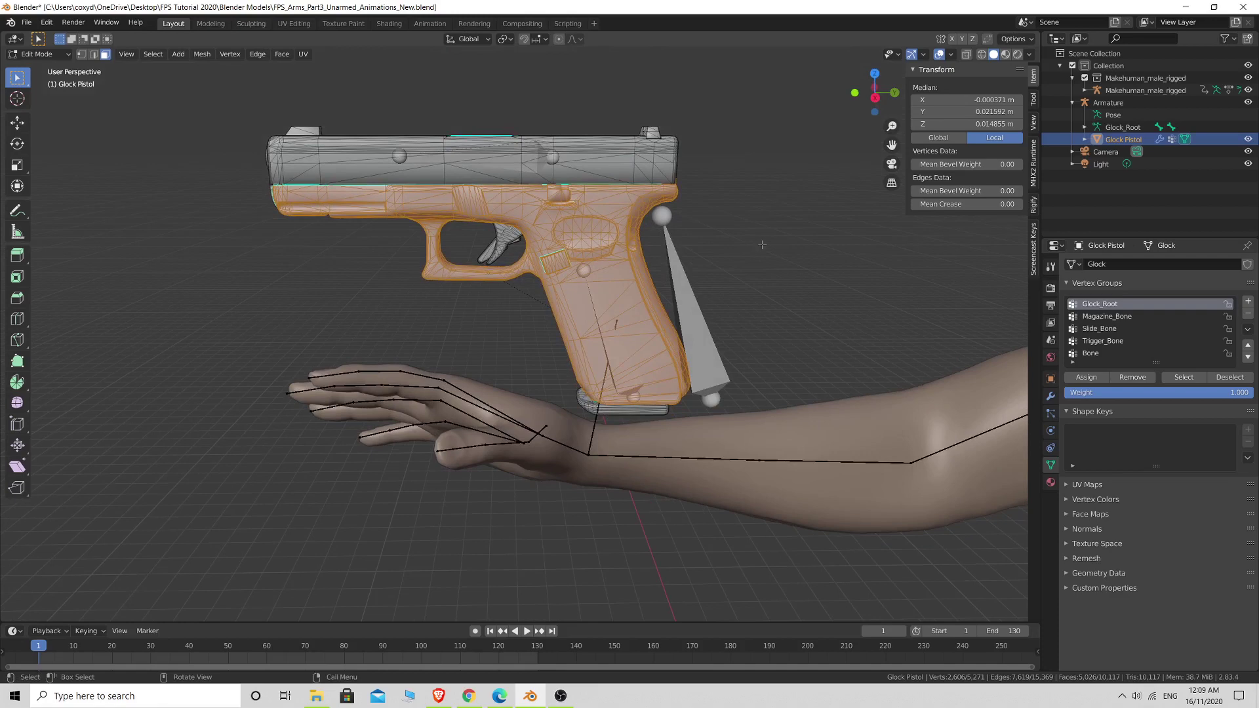
# Clear the selection and assign the two linked magazine parts to the Magazine_Bone vertex group
pyautogui.click(801, 371)
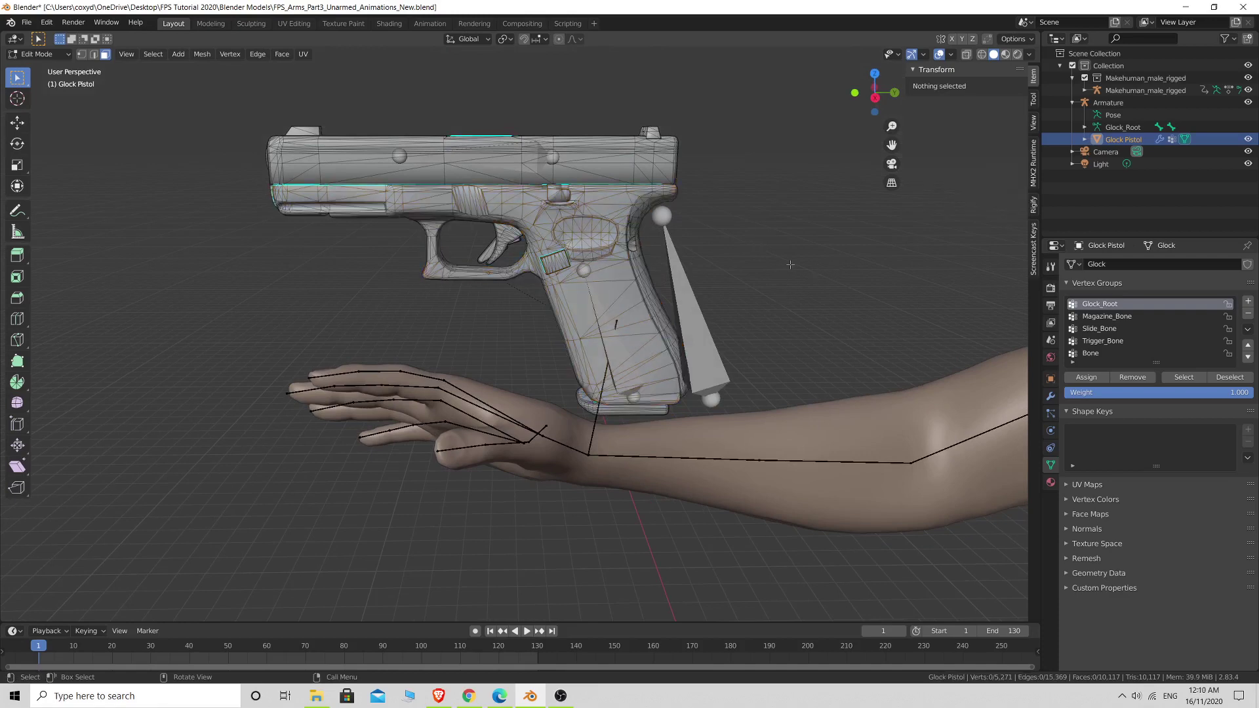
pyautogui.click(1106, 316)
pyautogui.moveTo(774, 308); pyautogui.dragTo(878, 315, button='middle')
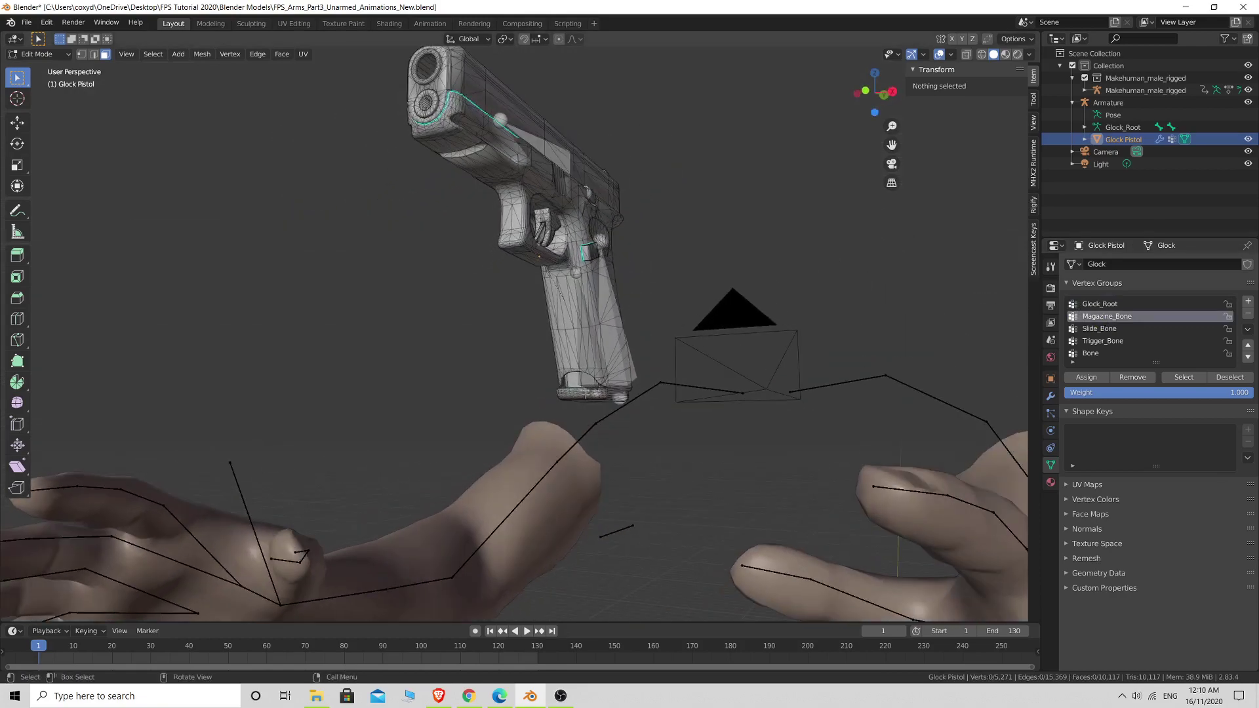
pyautogui.press('l')
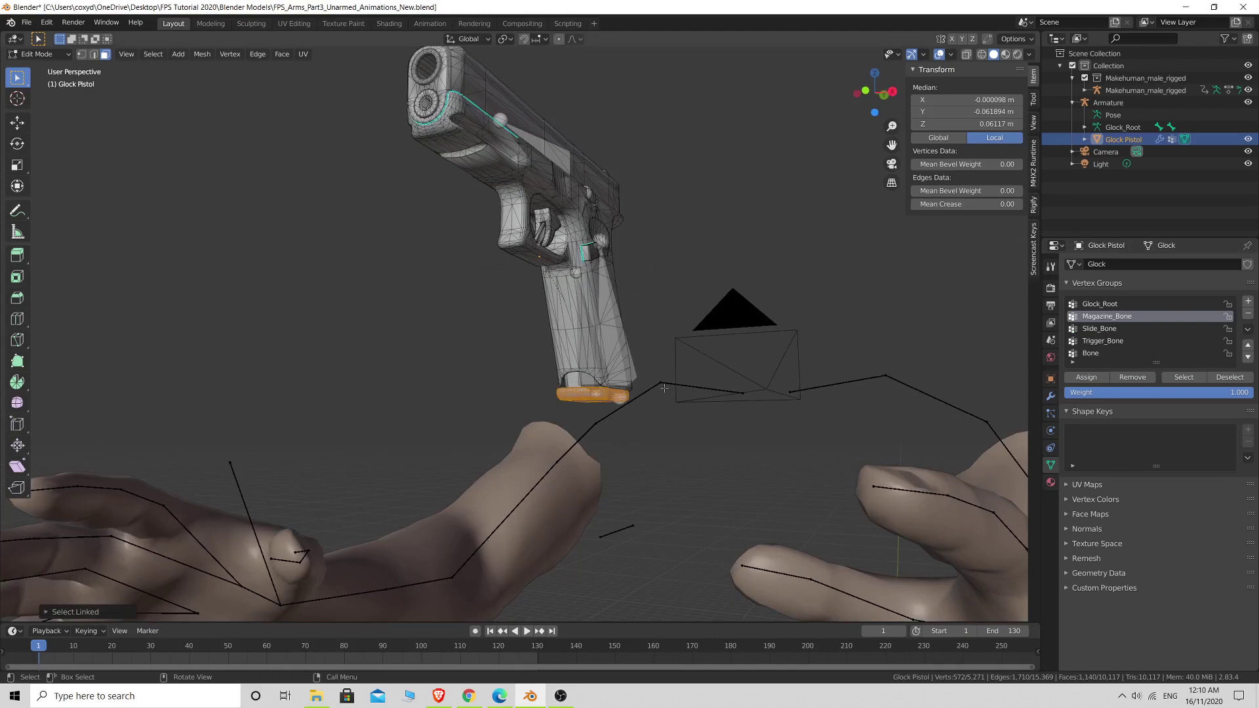
pyautogui.moveTo(664, 388); pyautogui.dragTo(560, 388, button='middle')
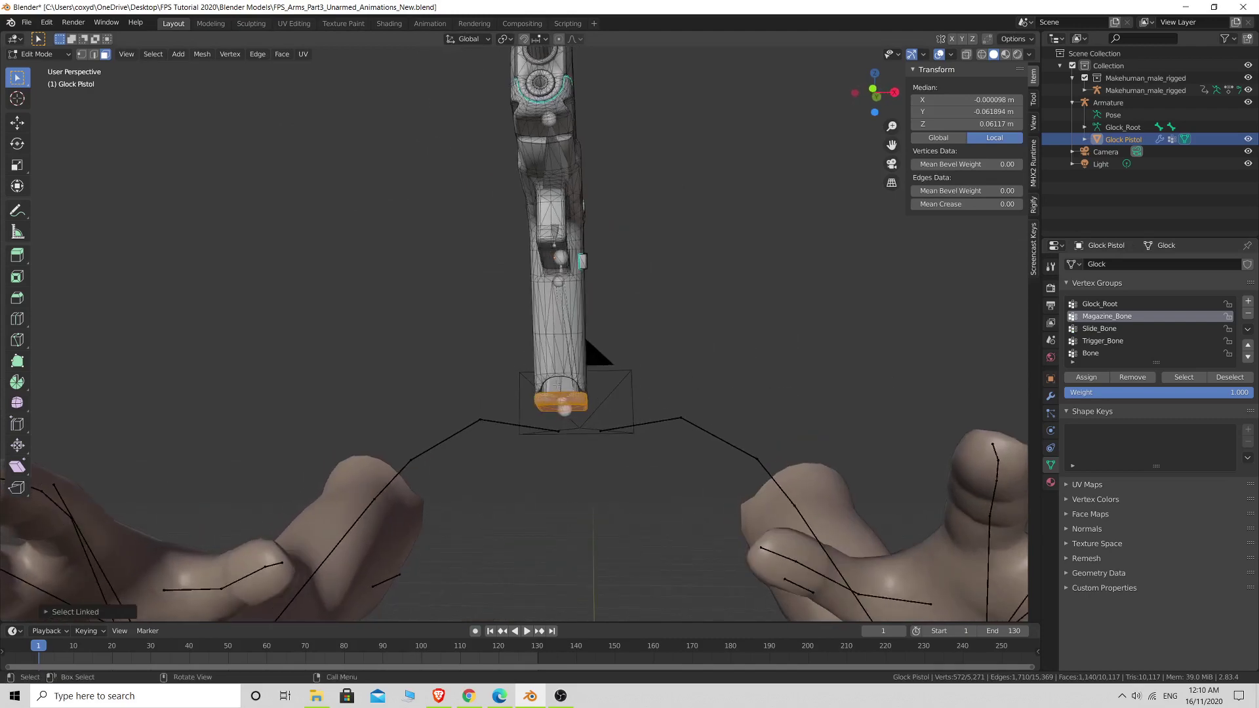
pyautogui.press('l')
pyautogui.moveTo(741, 335); pyautogui.dragTo(918, 377, button='middle')
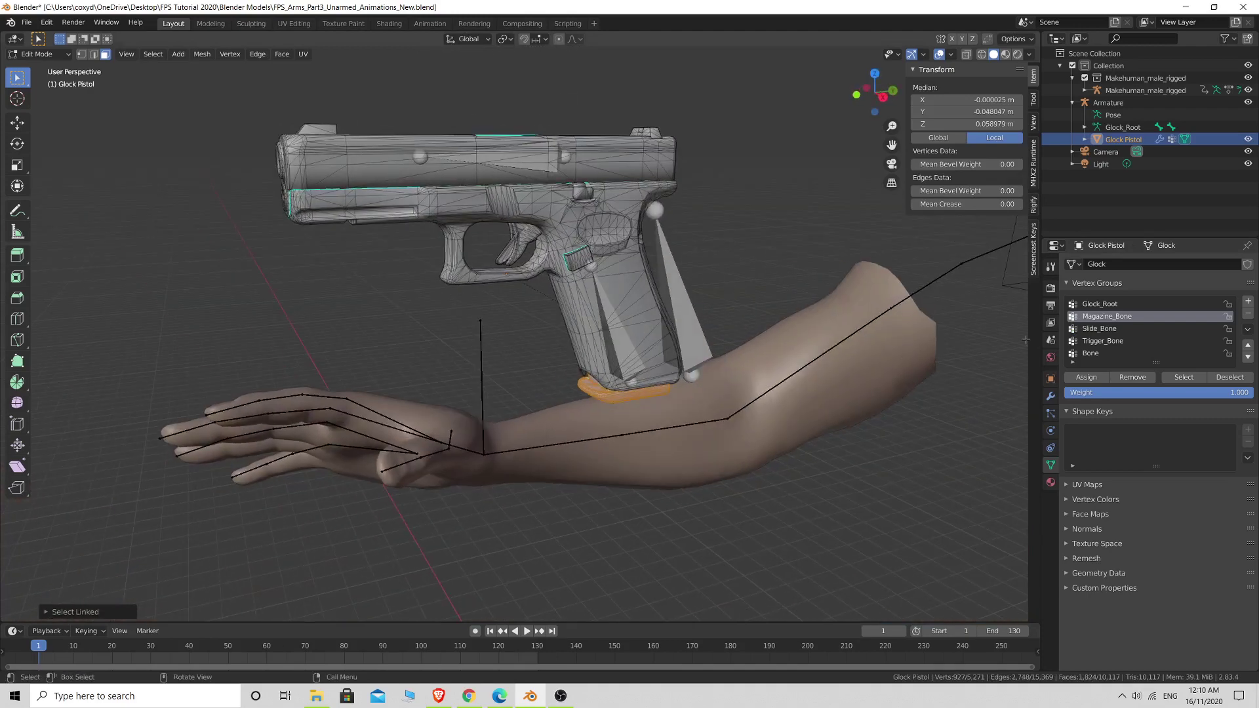
pyautogui.click(1086, 378)
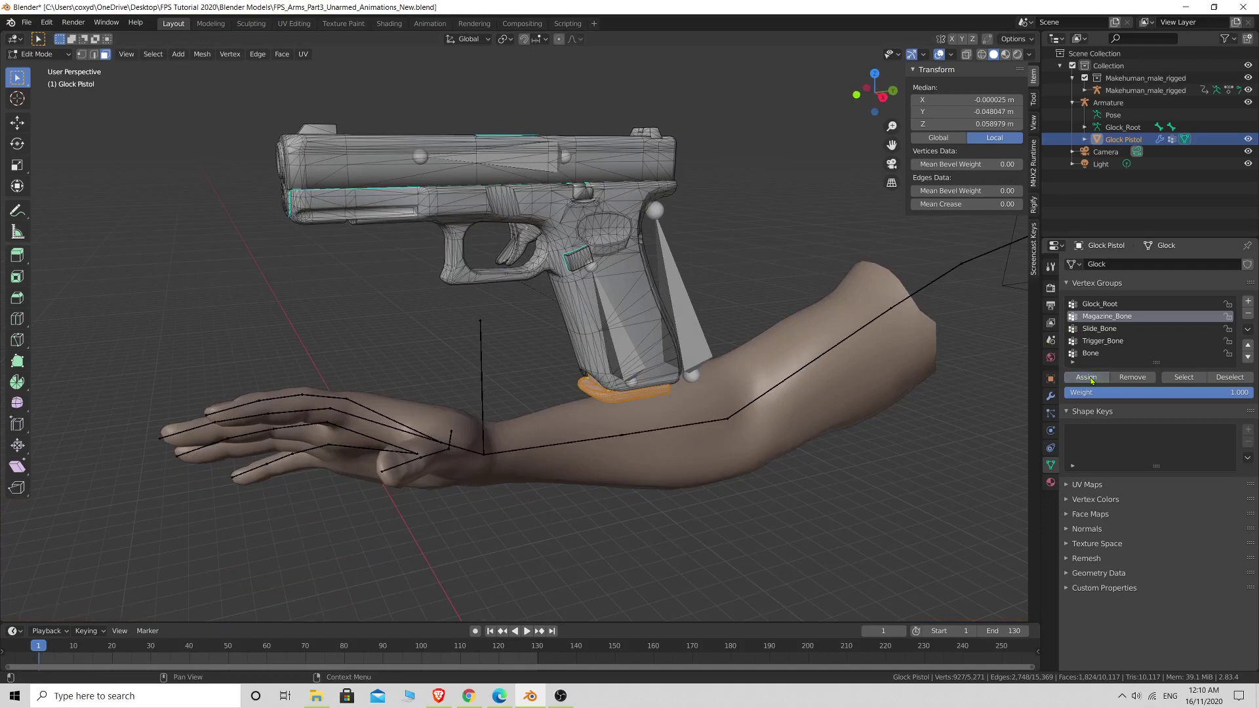
# Clear the selection and assign the linked slide and rear sight geometry to the Slide_Bone vertex group
pyautogui.click(1097, 329)
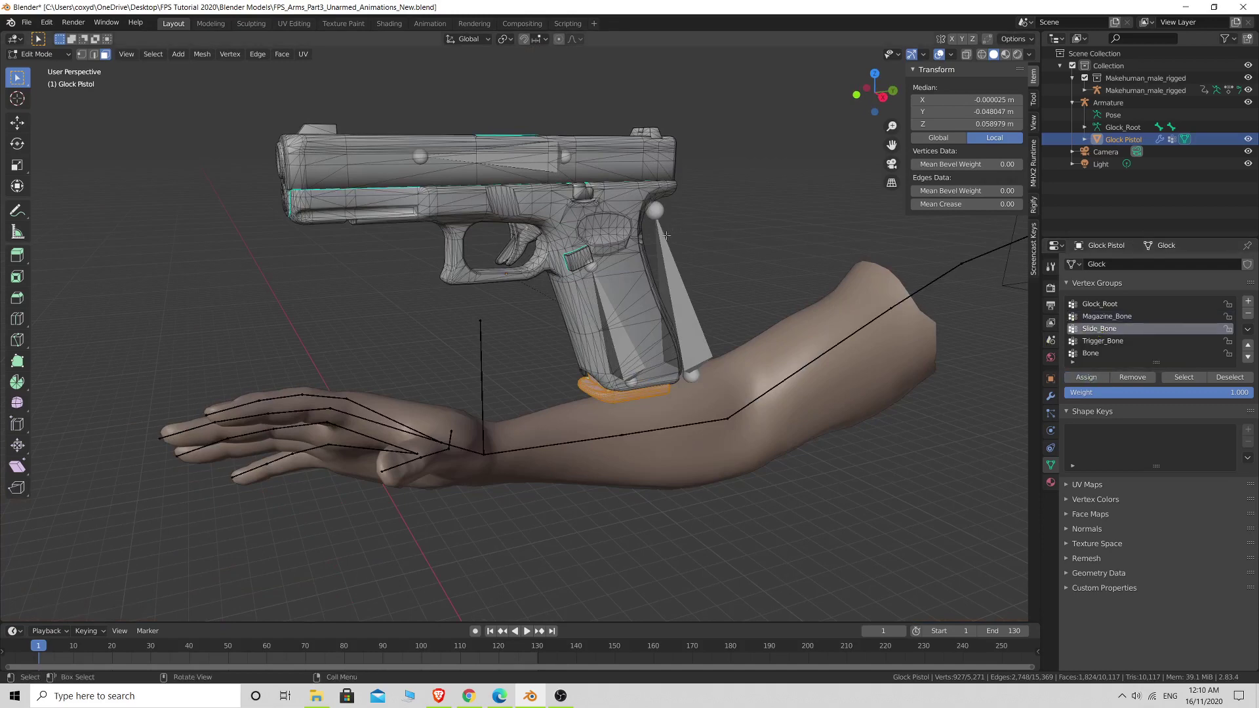
pyautogui.hotkey('alt', 'a')
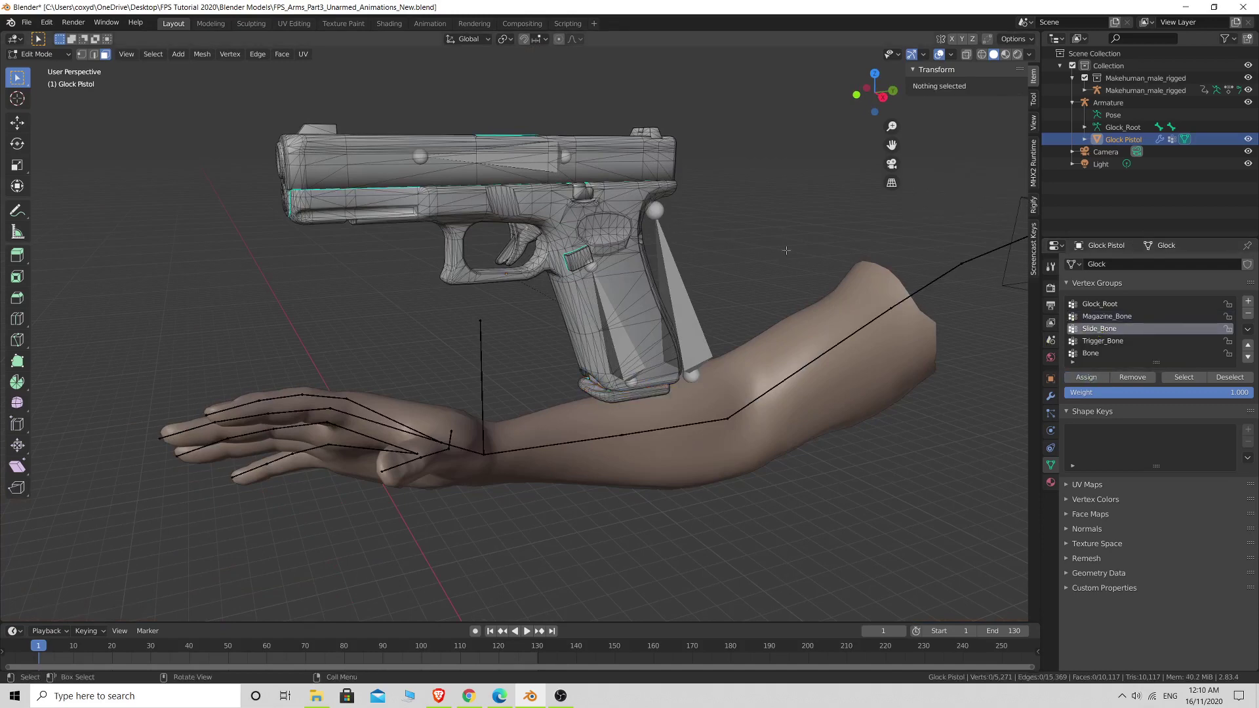
pyautogui.moveTo(786, 250); pyautogui.dragTo(629, 217, button='middle')
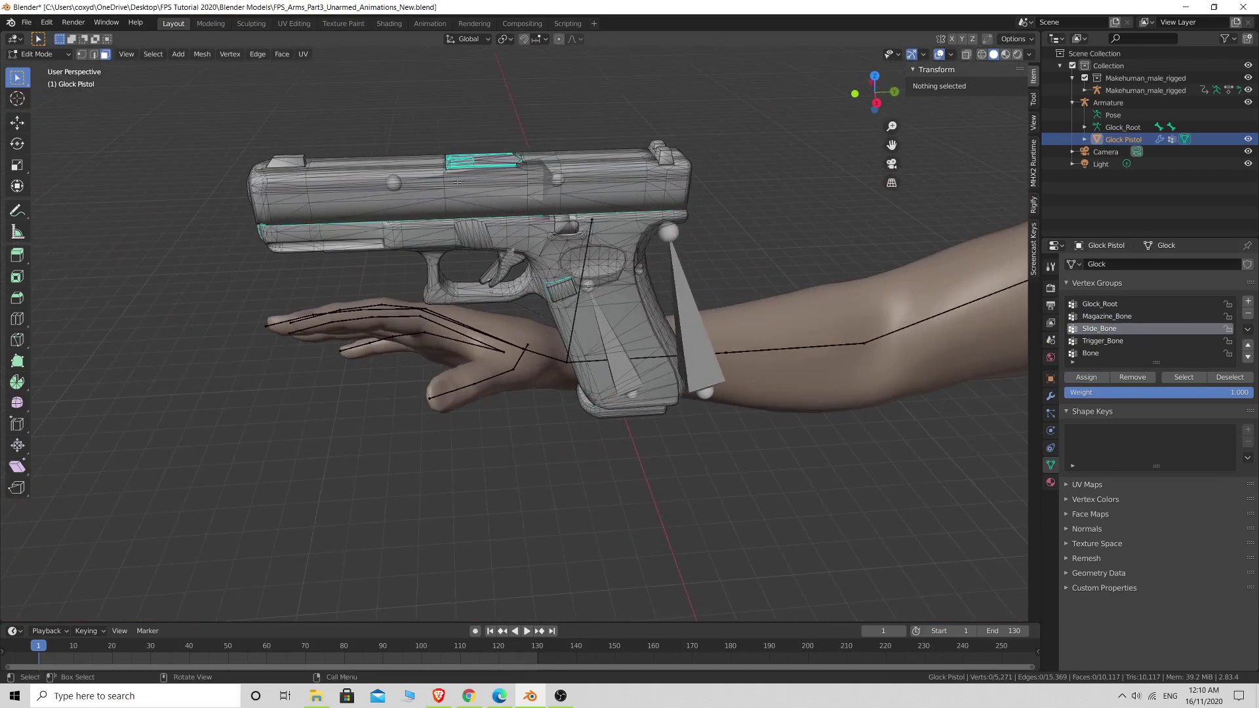
pyautogui.press('l')
pyautogui.moveTo(694, 220); pyautogui.dragTo(673, 241, button='middle')
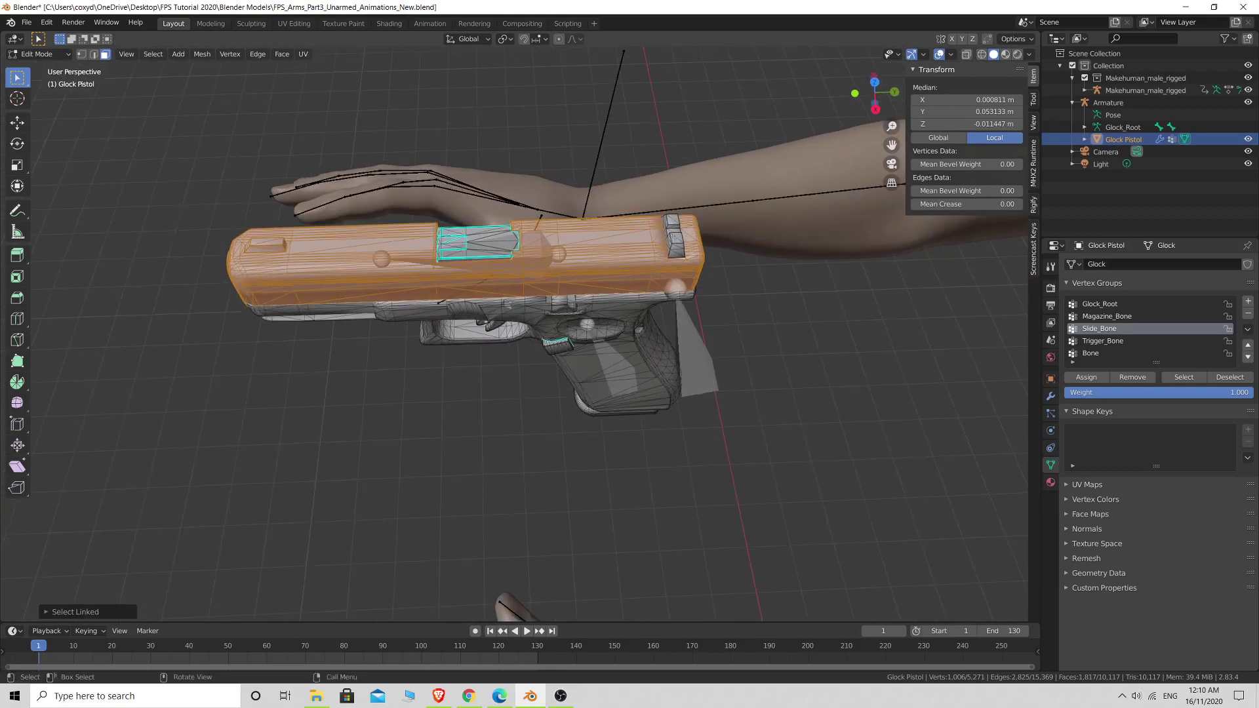
pyautogui.press('l')
pyautogui.moveTo(811, 302); pyautogui.dragTo(882, 272, button='middle')
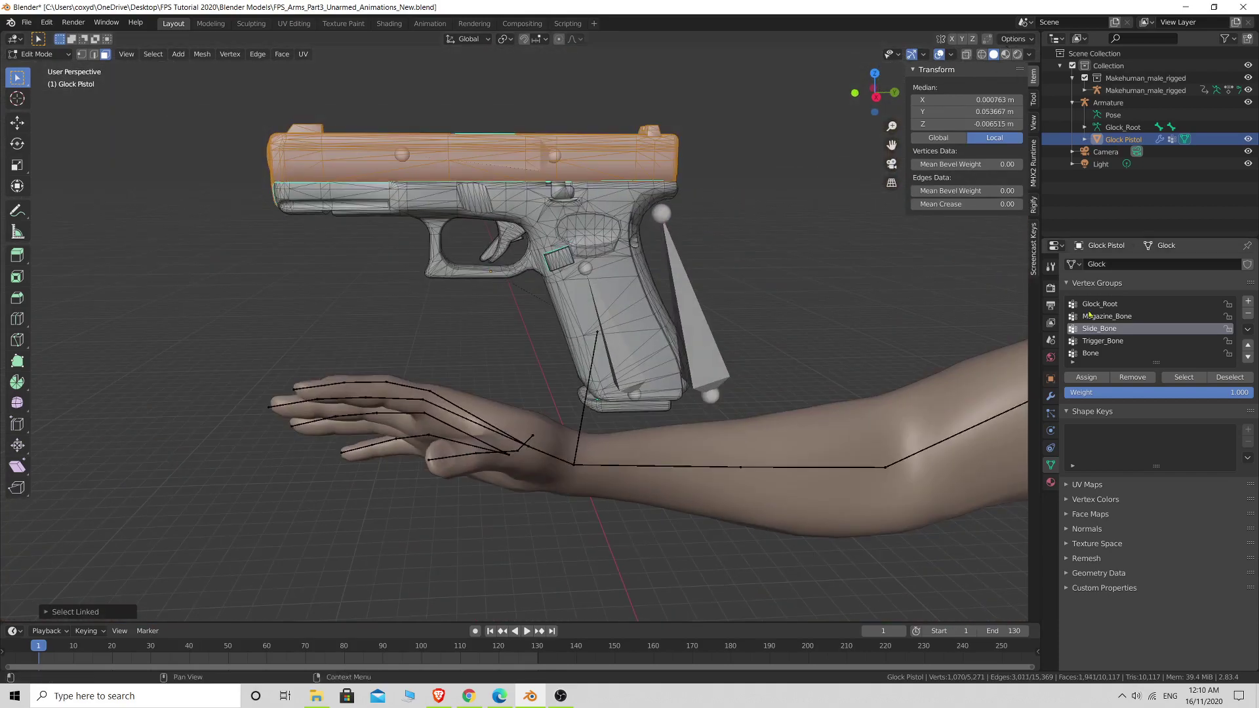
pyautogui.click(1086, 379)
# Make the Trigger_Bone vertex group active and replace the selection with both linked trigger parts
pyautogui.click(1106, 341)
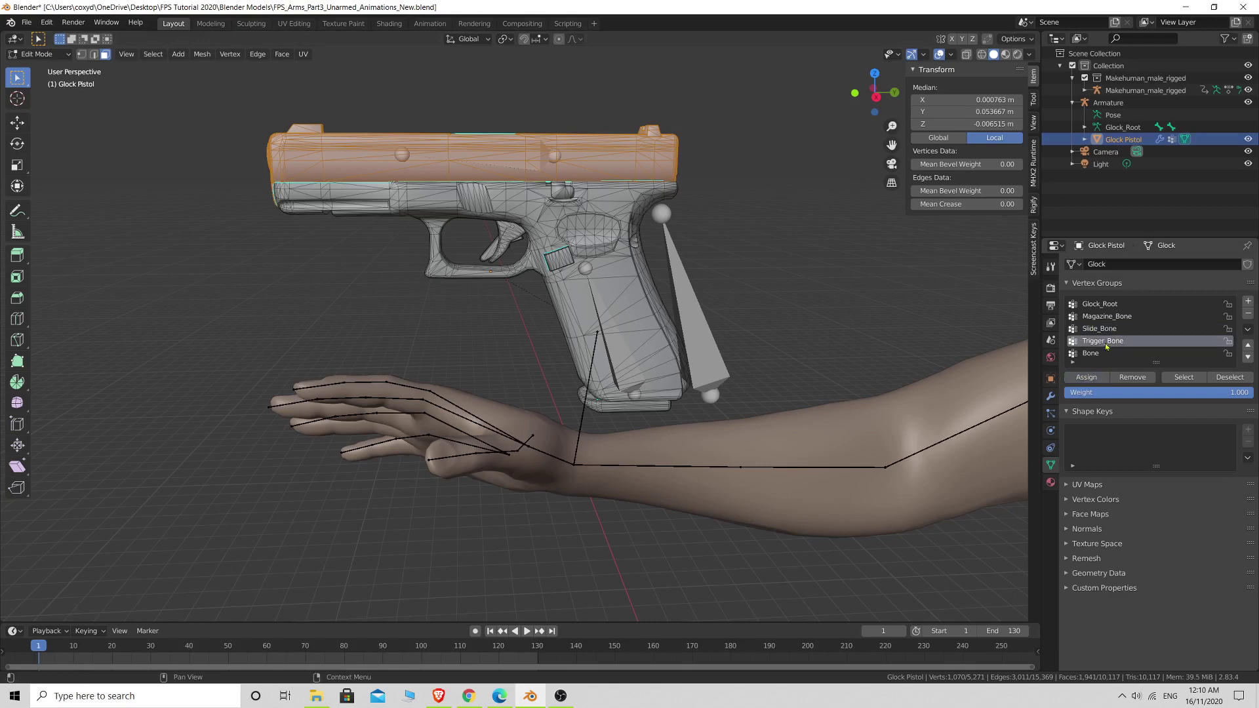
pyautogui.click(719, 253)
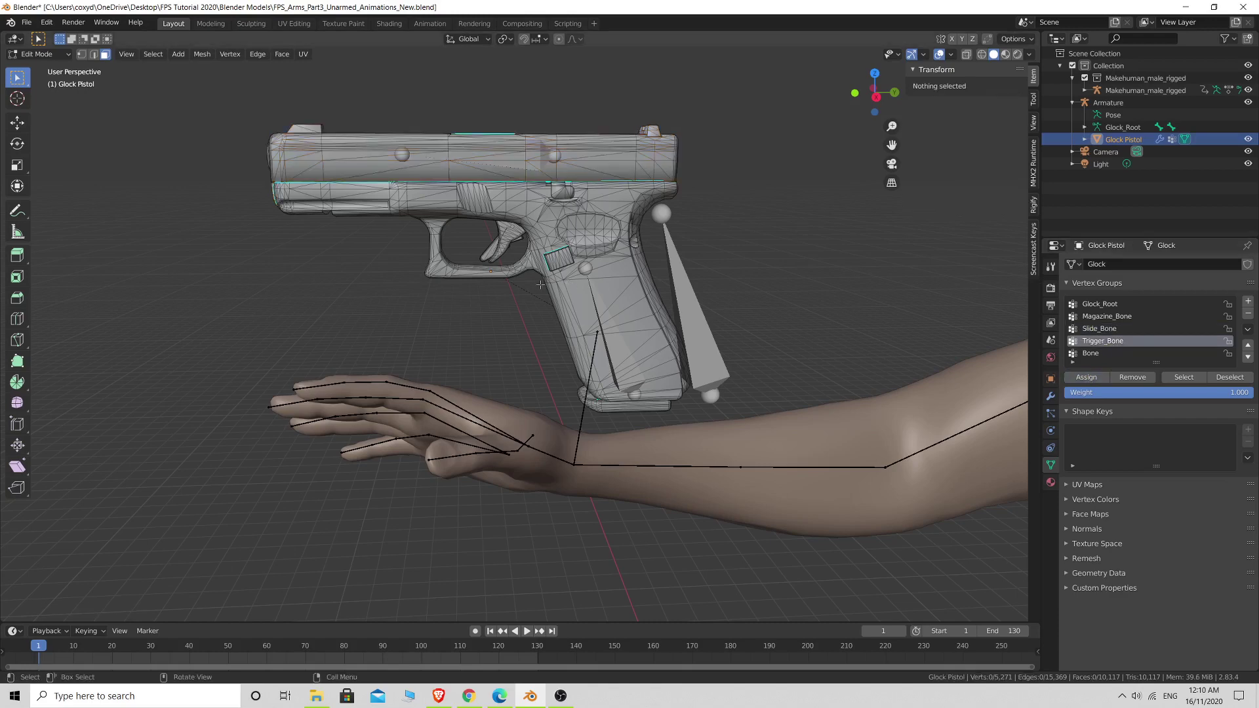
pyautogui.moveTo(540, 283)
pyautogui.mouseDown(button='middle')
pyautogui.moveTo(558, 287)
pyautogui.moveTo(550, 274)
pyautogui.mouseUp(button='middle')
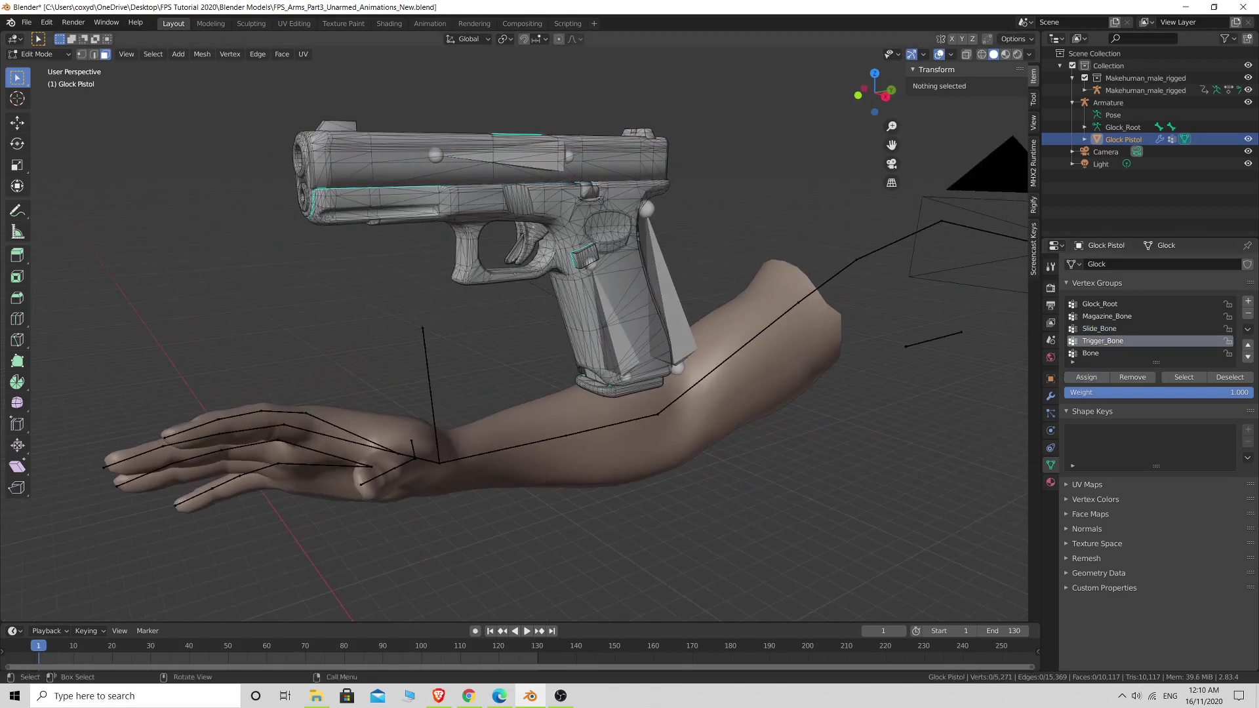
pyautogui.press('l')
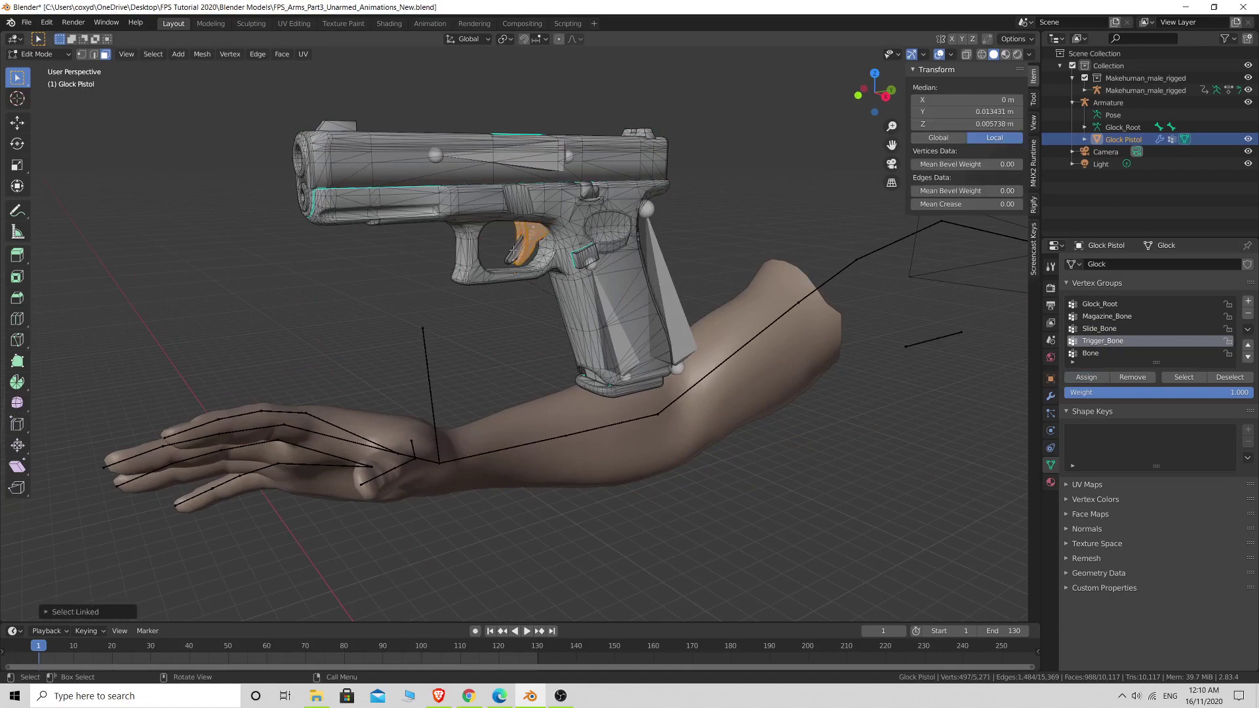
pyautogui.press('l')
pyautogui.moveTo(718, 241); pyautogui.dragTo(663, 256, button='middle')
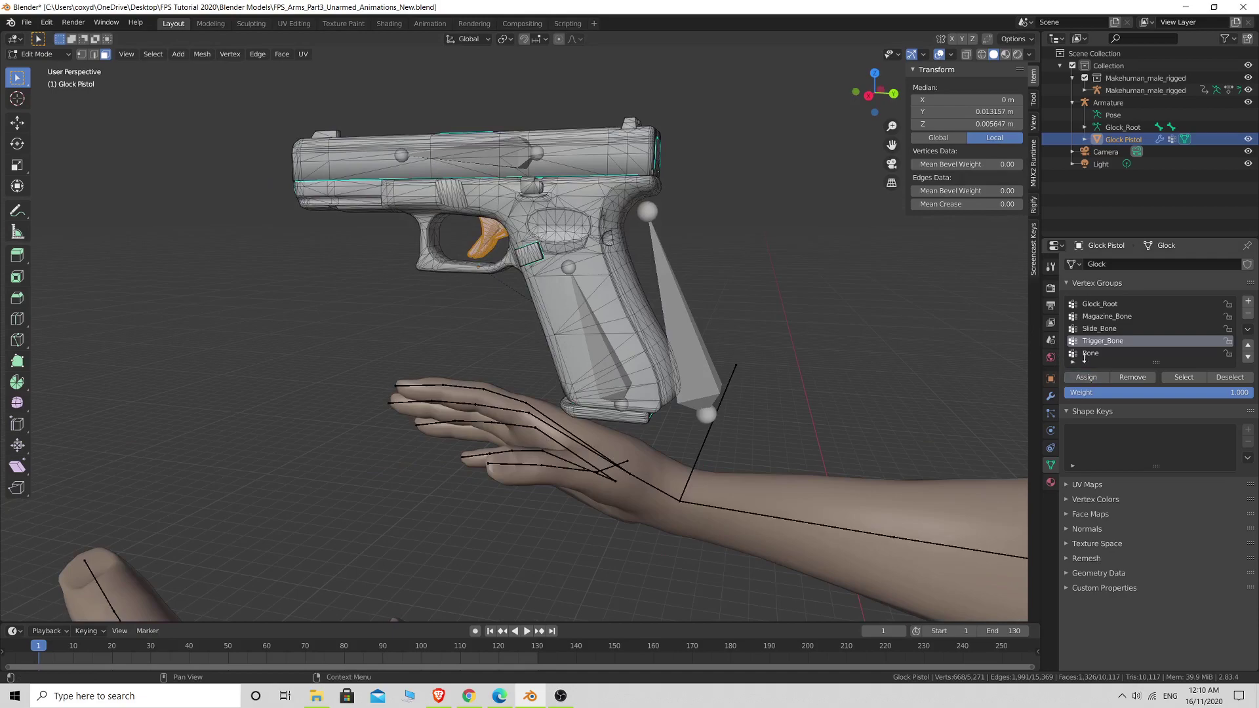
pyautogui.moveTo(685, 303); pyautogui.dragTo(939, 341, button='middle')
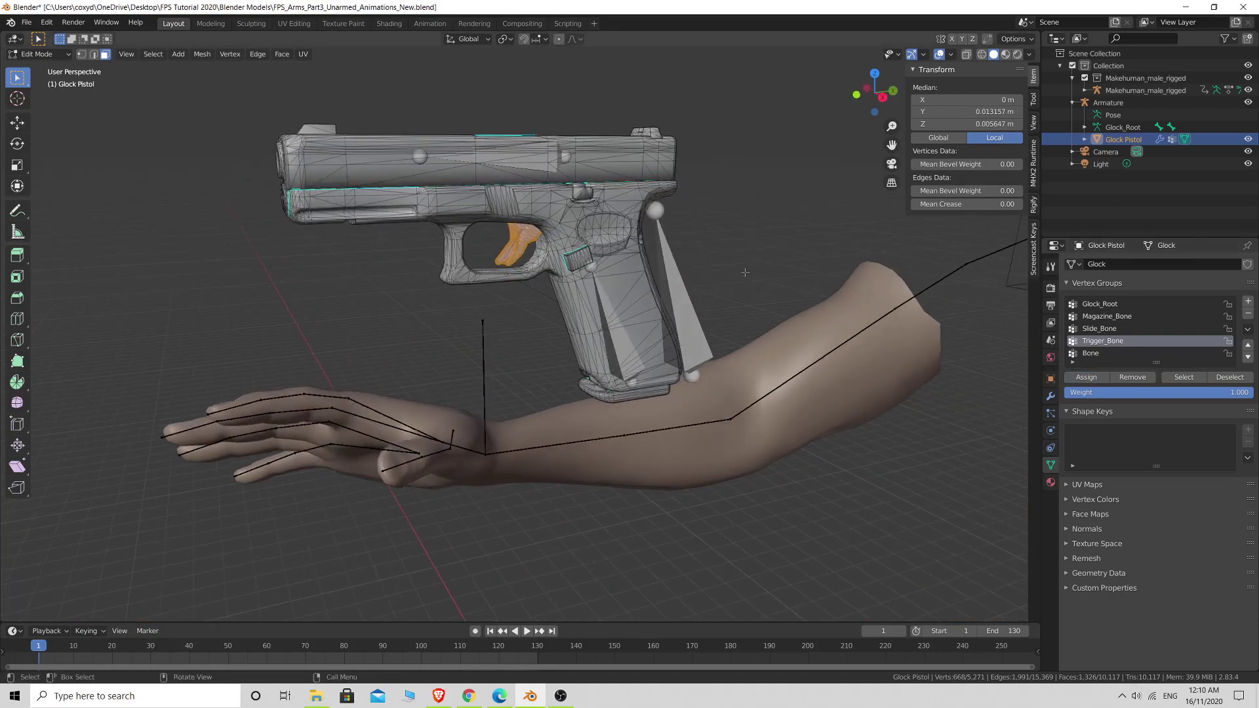
pyautogui.moveTo(748, 276); pyautogui.dragTo(657, 309, button='middle')
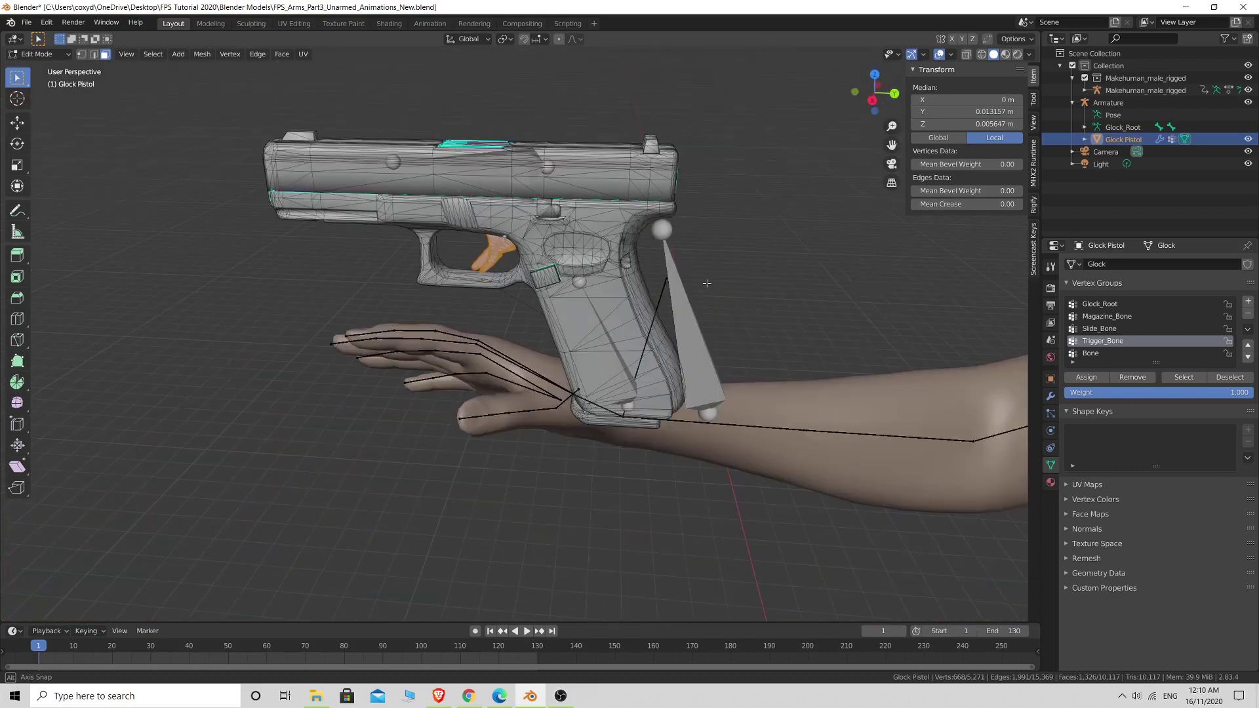
pyautogui.moveTo(788, 259)
pyautogui.mouseDown(button='middle')
pyautogui.moveTo(806, 245)
pyautogui.moveTo(791, 266)
pyautogui.moveTo(765, 266)
pyautogui.mouseUp(button='middle')
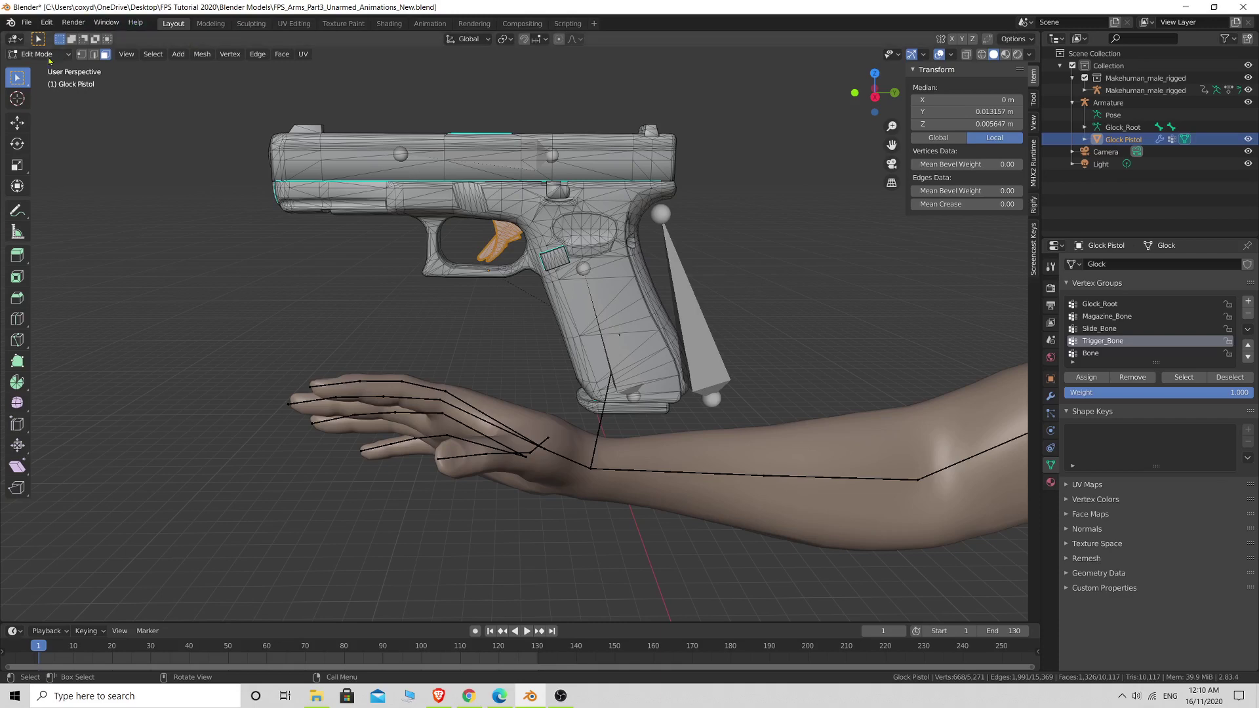
# Leave Edit Mode on the pistol mesh, select the Glock armature and switch it to Pose Mode
pyautogui.click(41, 54)
pyautogui.press('Tab')
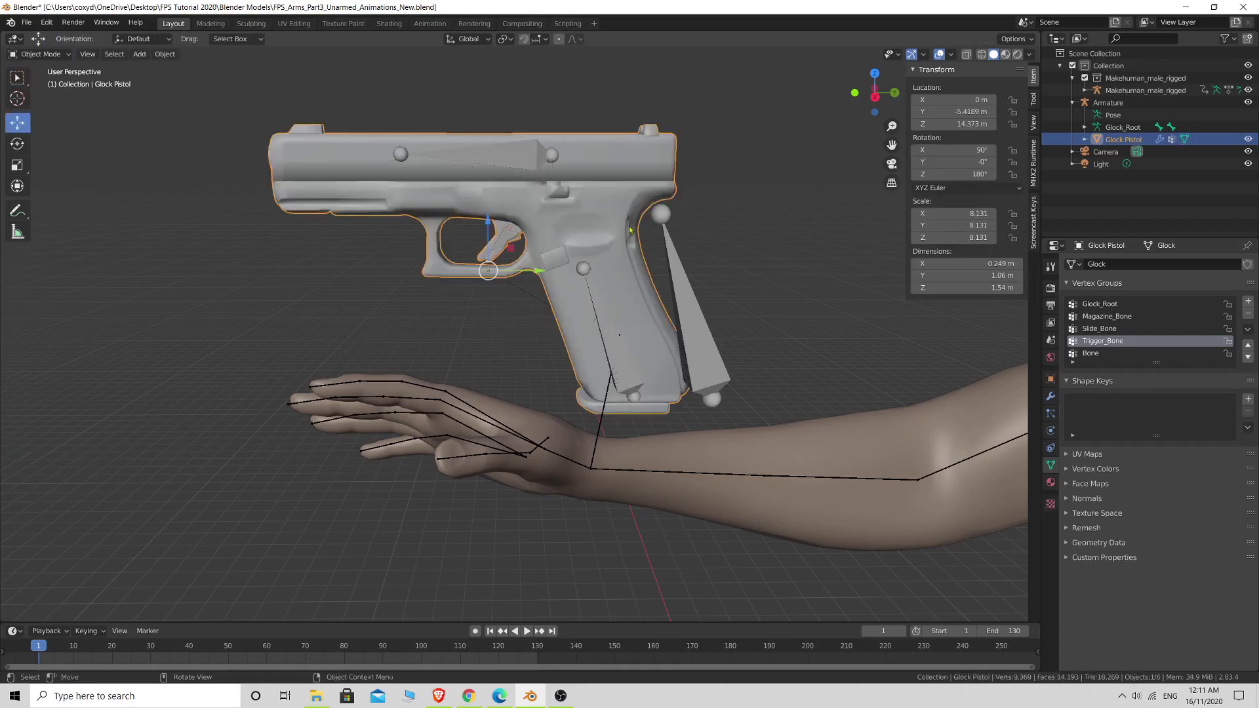
pyautogui.click(707, 327)
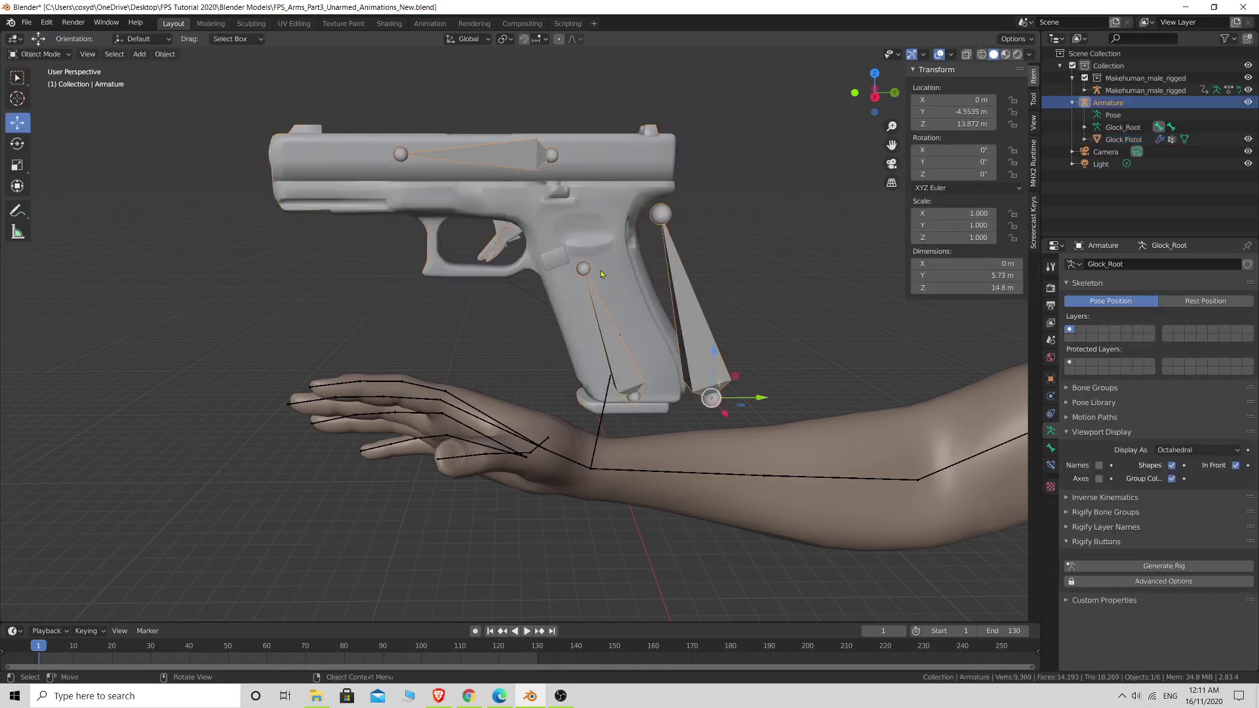
pyautogui.click(39, 54)
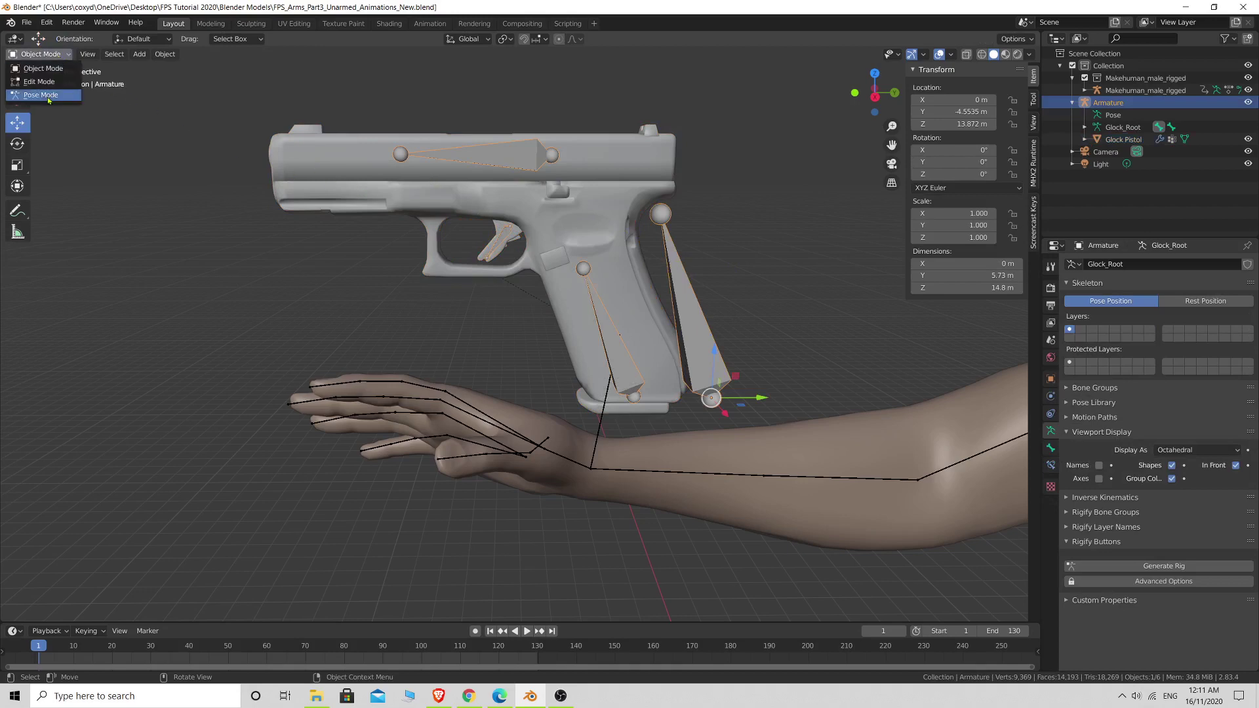
pyautogui.click(43, 98)
# Test the Glock_Root bone from the right orthographic view with a trial move and rotation, cancelling both
pyautogui.moveTo(768, 247); pyautogui.dragTo(708, 325, button='middle')
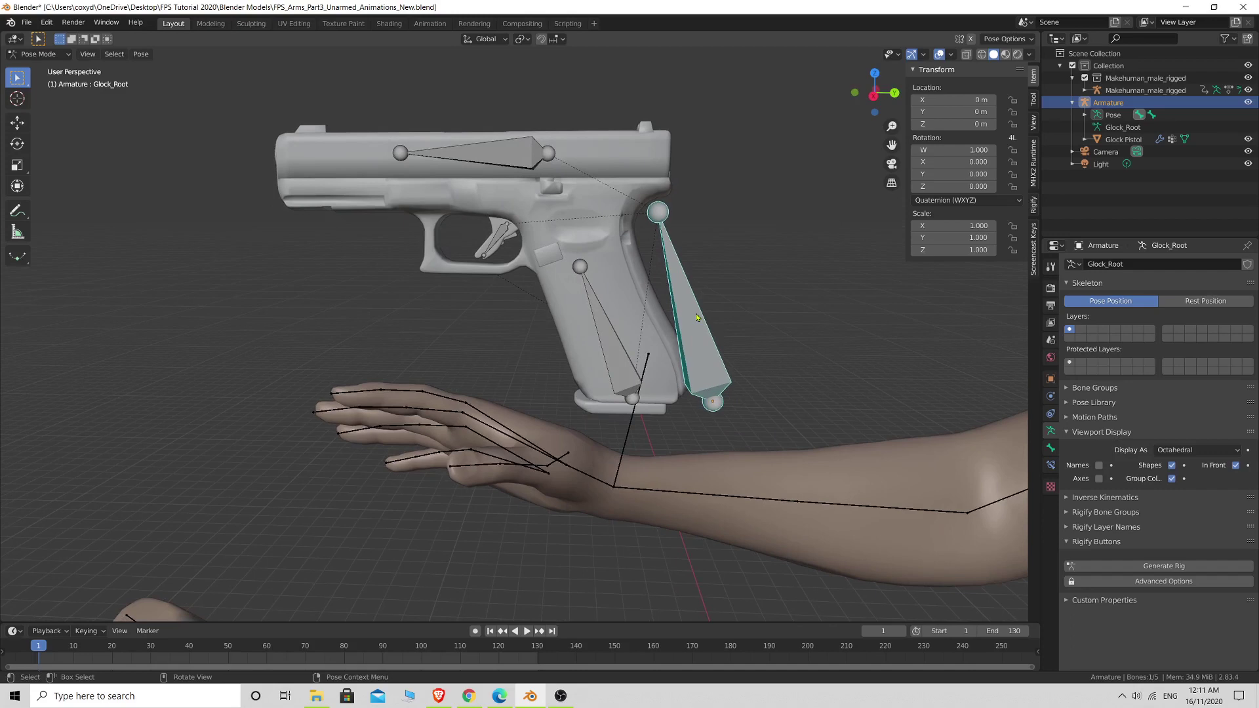
pyautogui.press('KP_3')
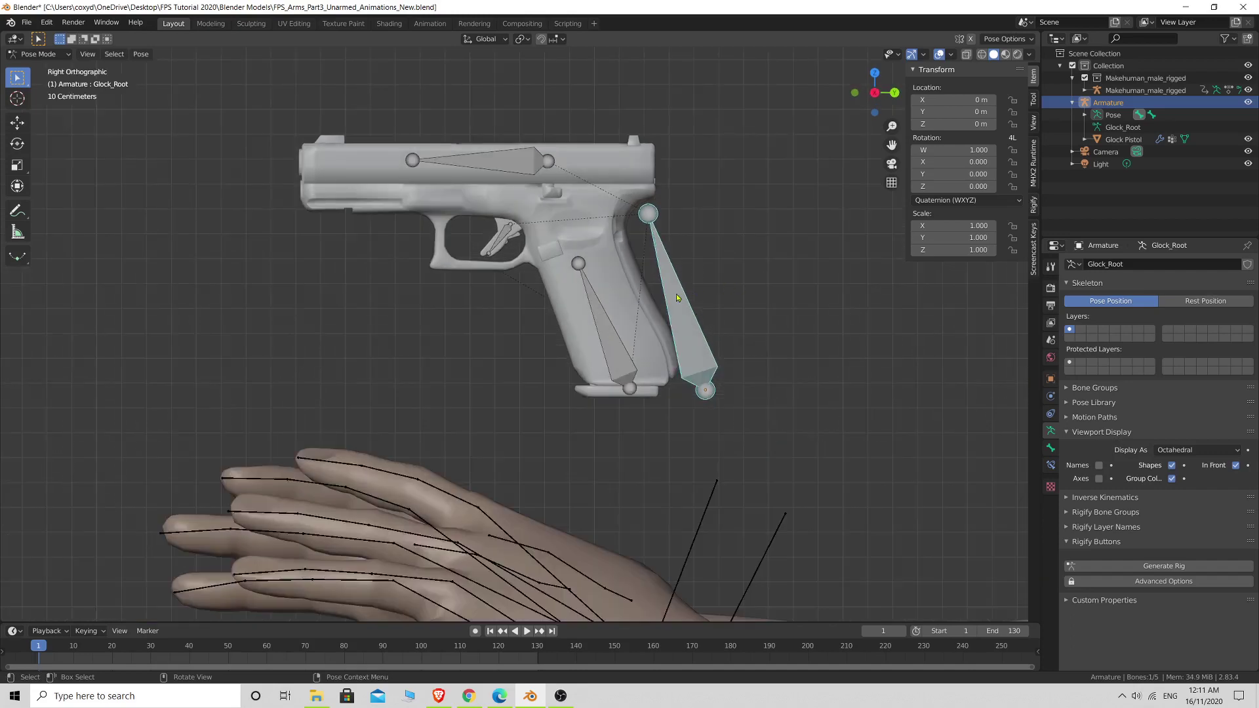
pyautogui.press('g')
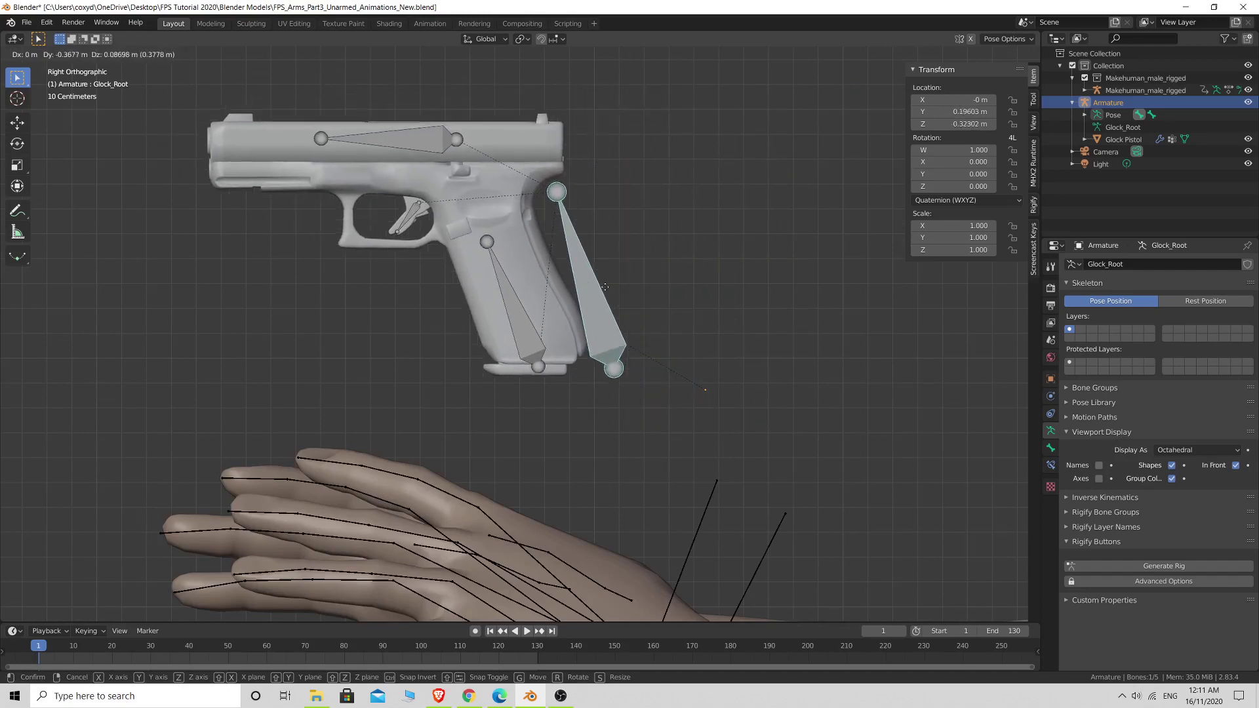
pyautogui.rightClick(630, 263)
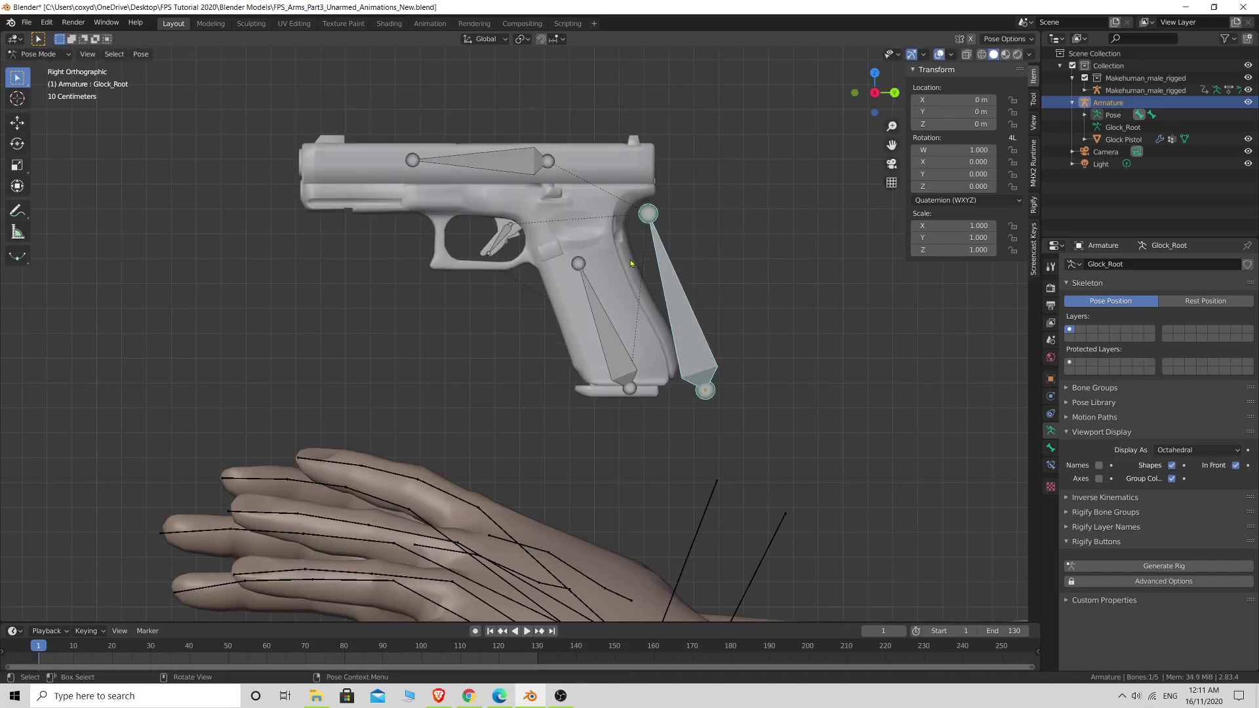
pyautogui.press('r')
pyautogui.rightClick(619, 241)
# Test the Slide_Bone with a trial move along the global Y axis and cancel it
pyautogui.click(510, 164)
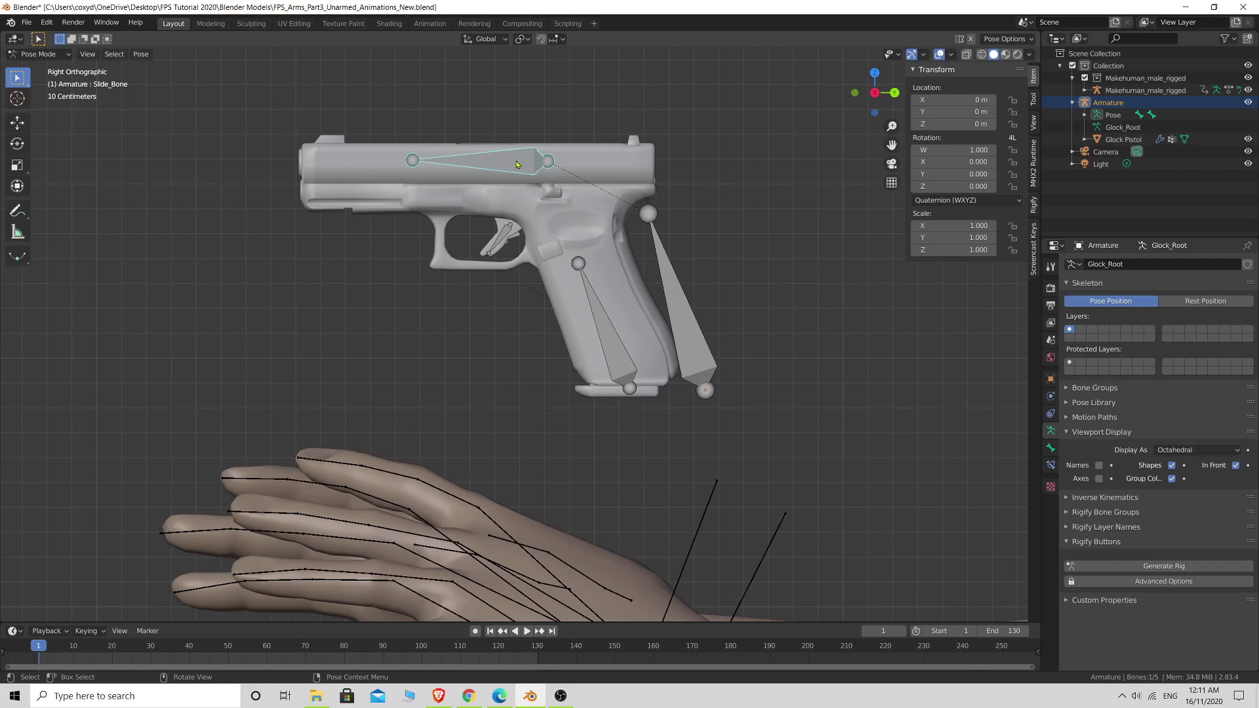
pyautogui.press('g')
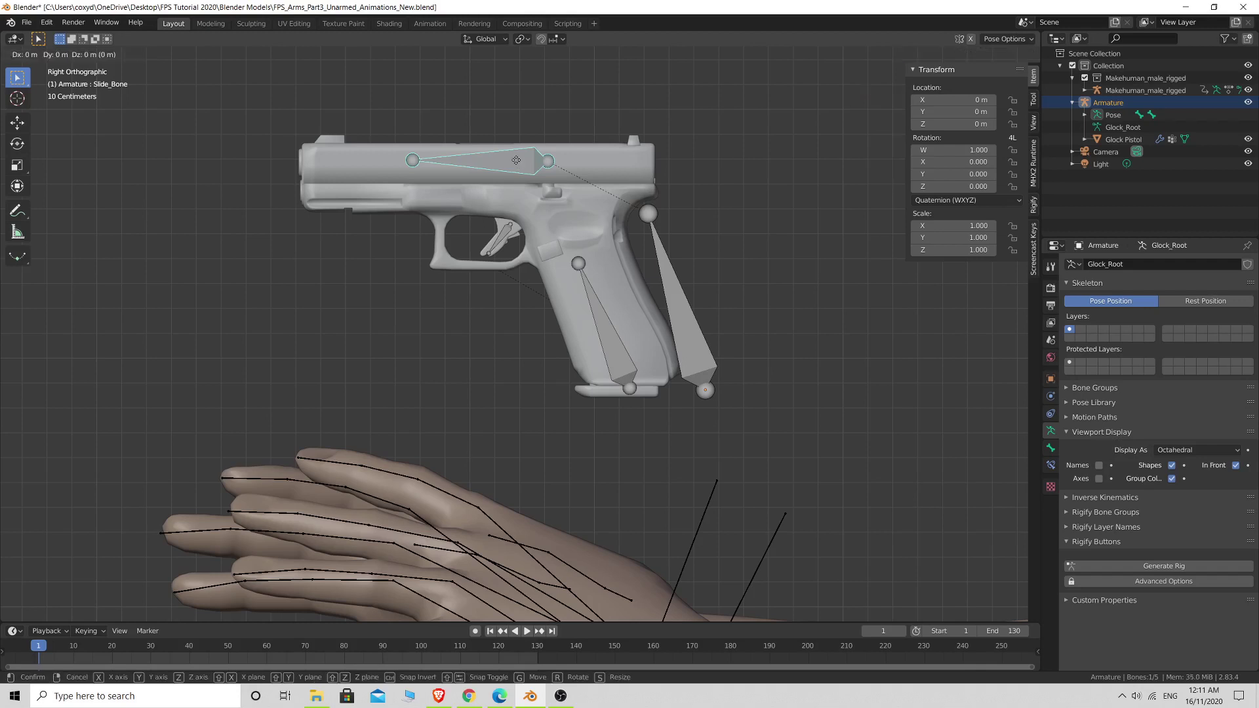
pyautogui.press('y')
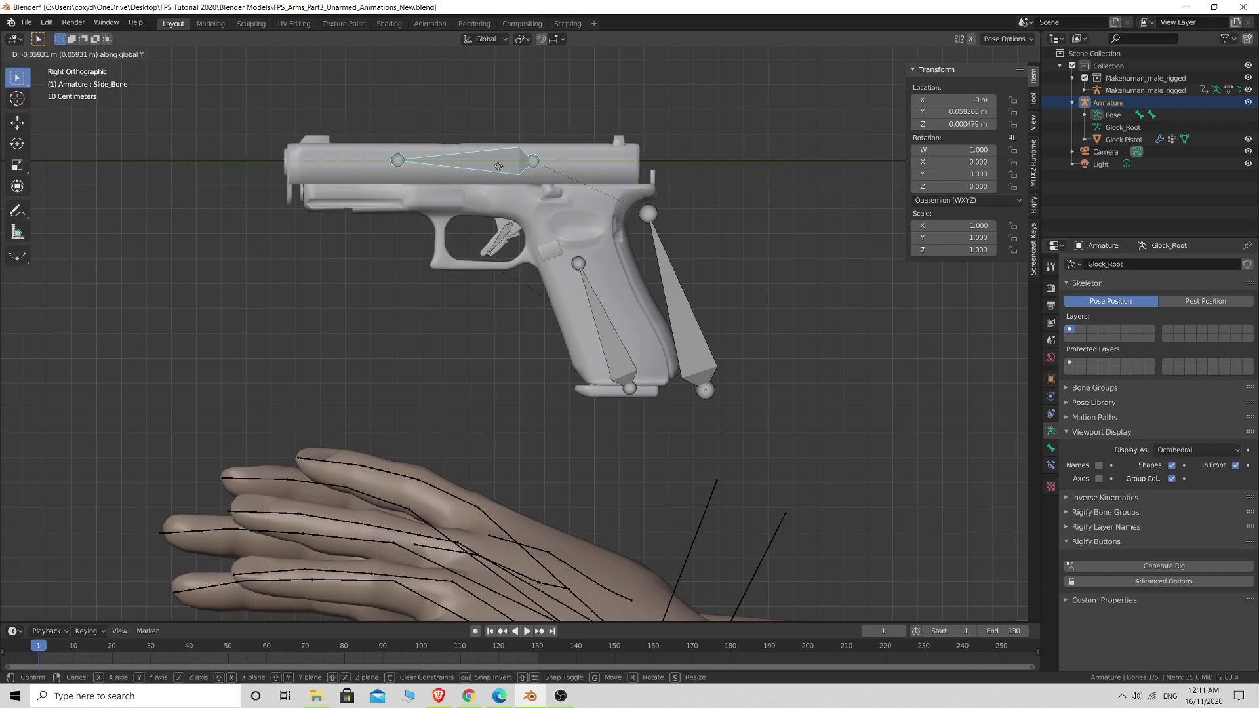
pyautogui.rightClick(524, 165)
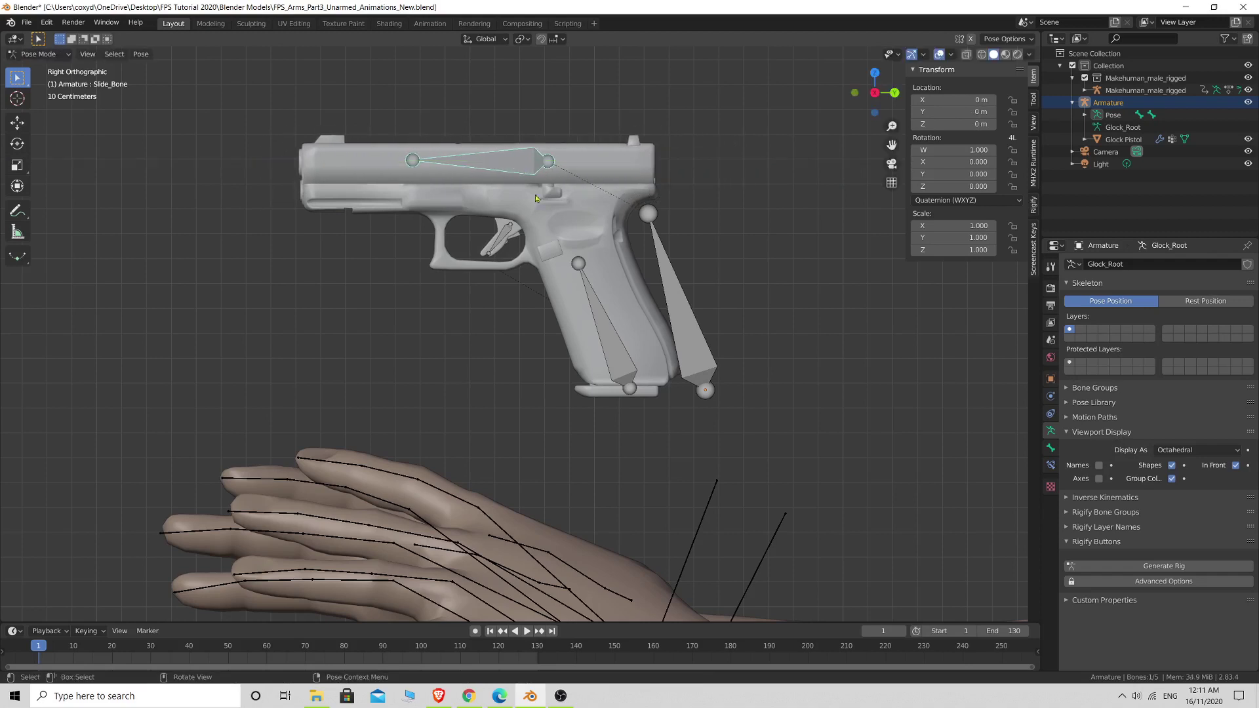
# Test the Trigger_Bone with a trial rotation and cancel it
pyautogui.click(506, 238)
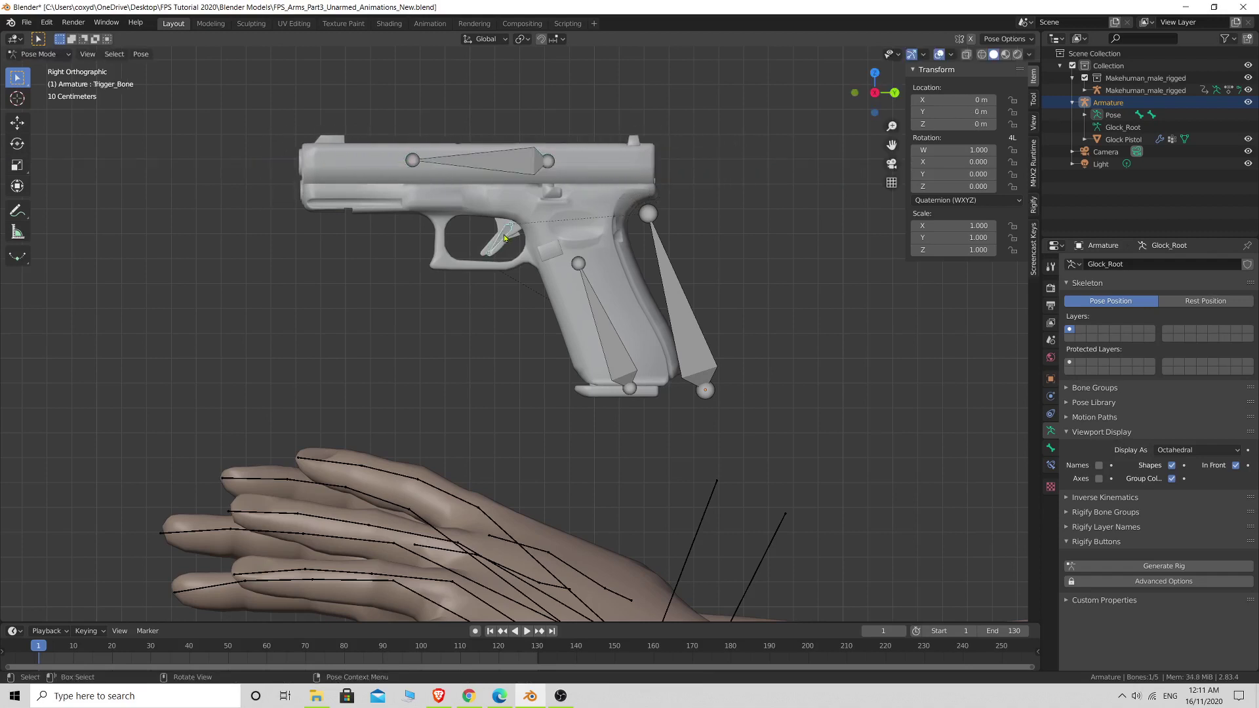
pyautogui.press('r')
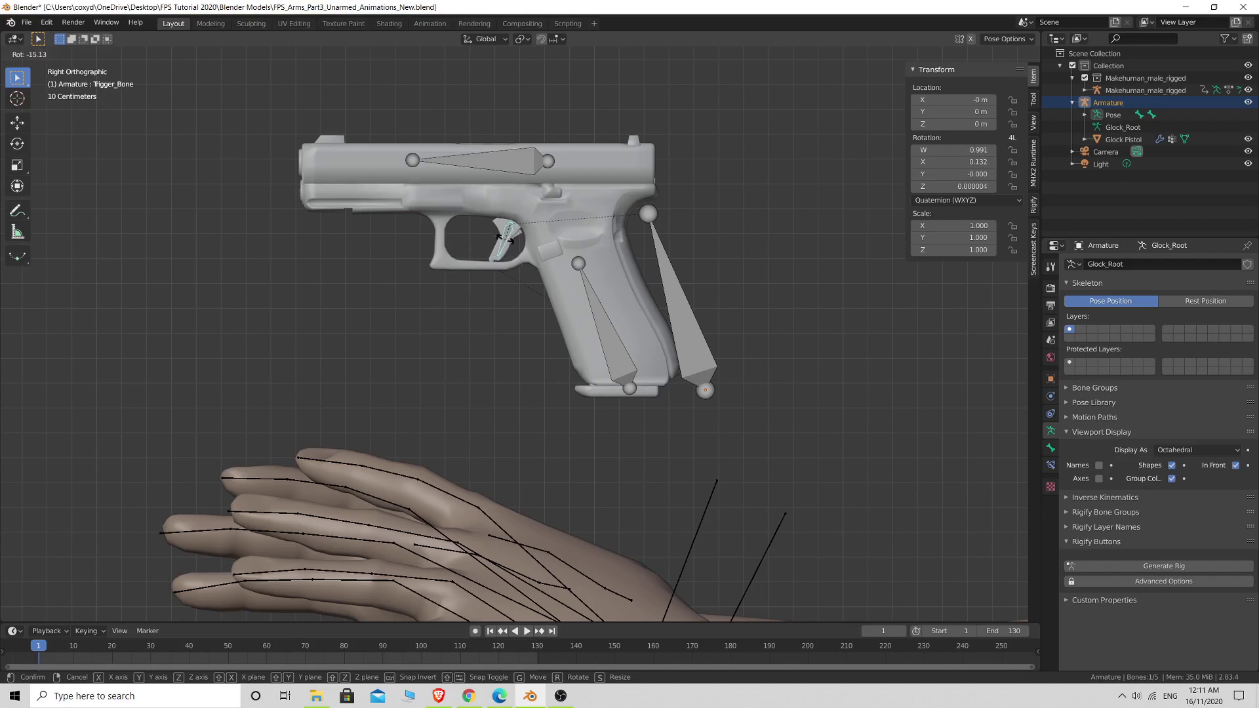
pyautogui.rightClick(504, 238)
# Test the Magazine_Bone with a trial downward move along the global Z axis and cancel it
pyautogui.click(616, 348)
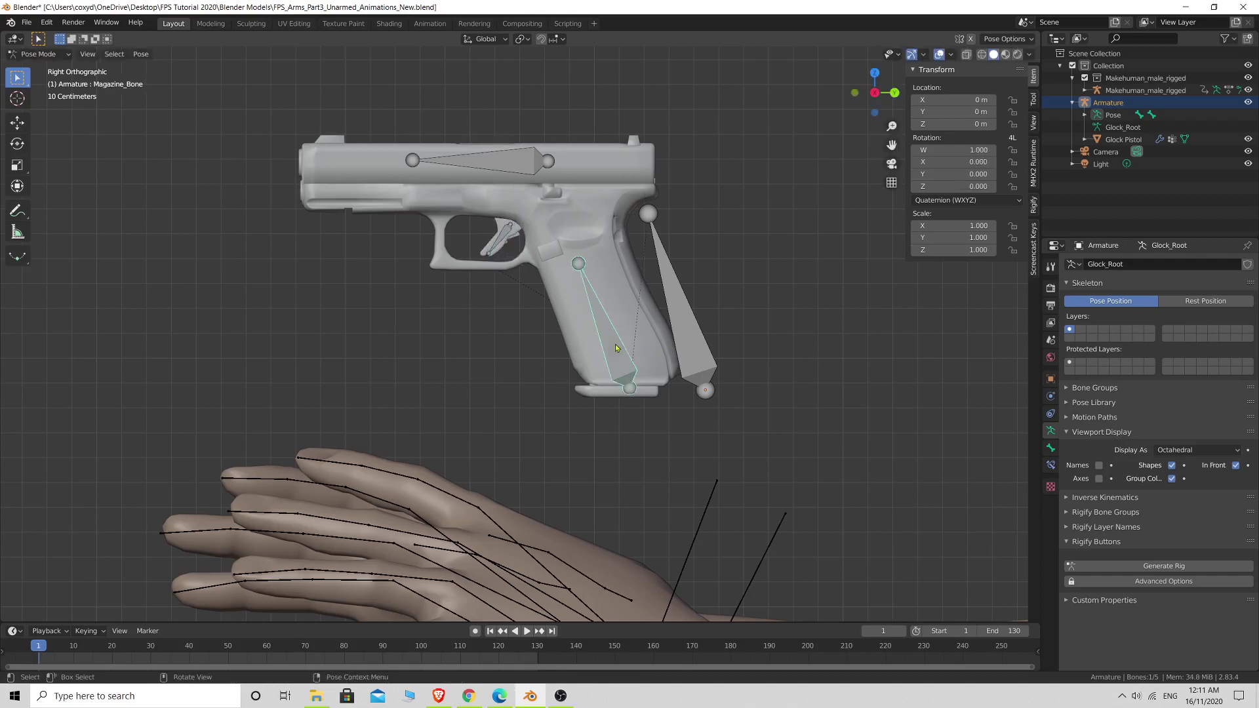
pyautogui.press('g')
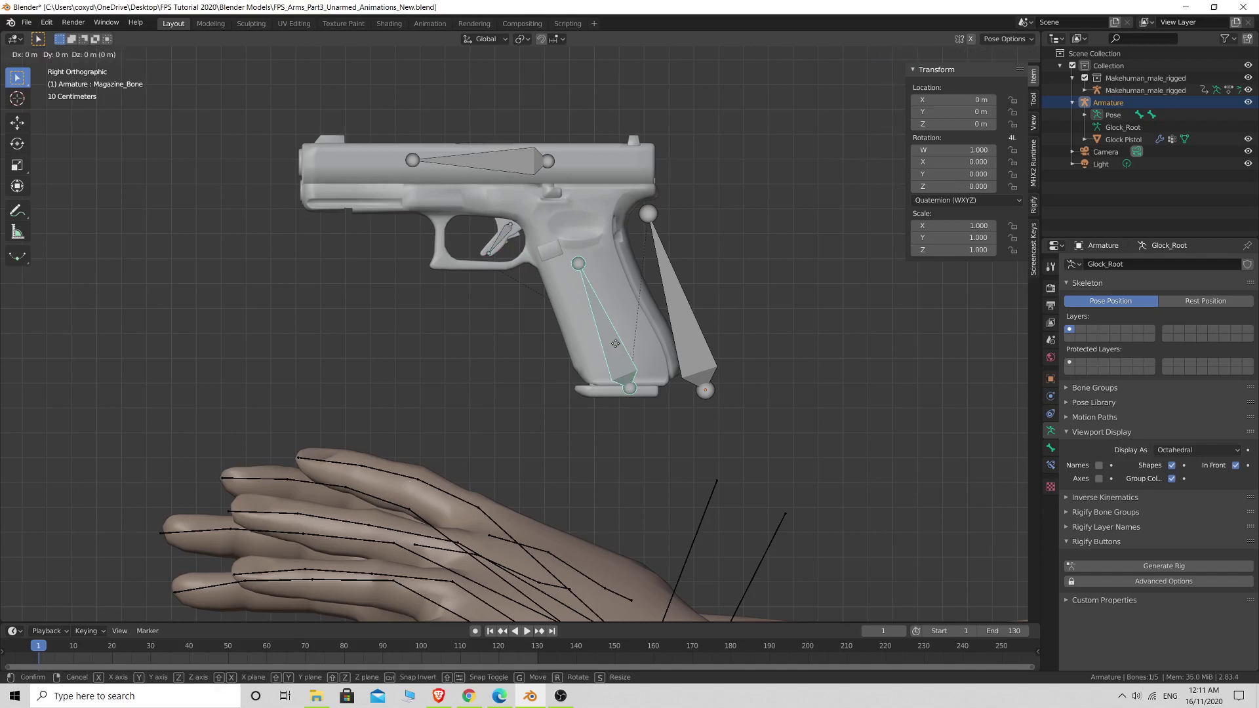
pyautogui.press('z')
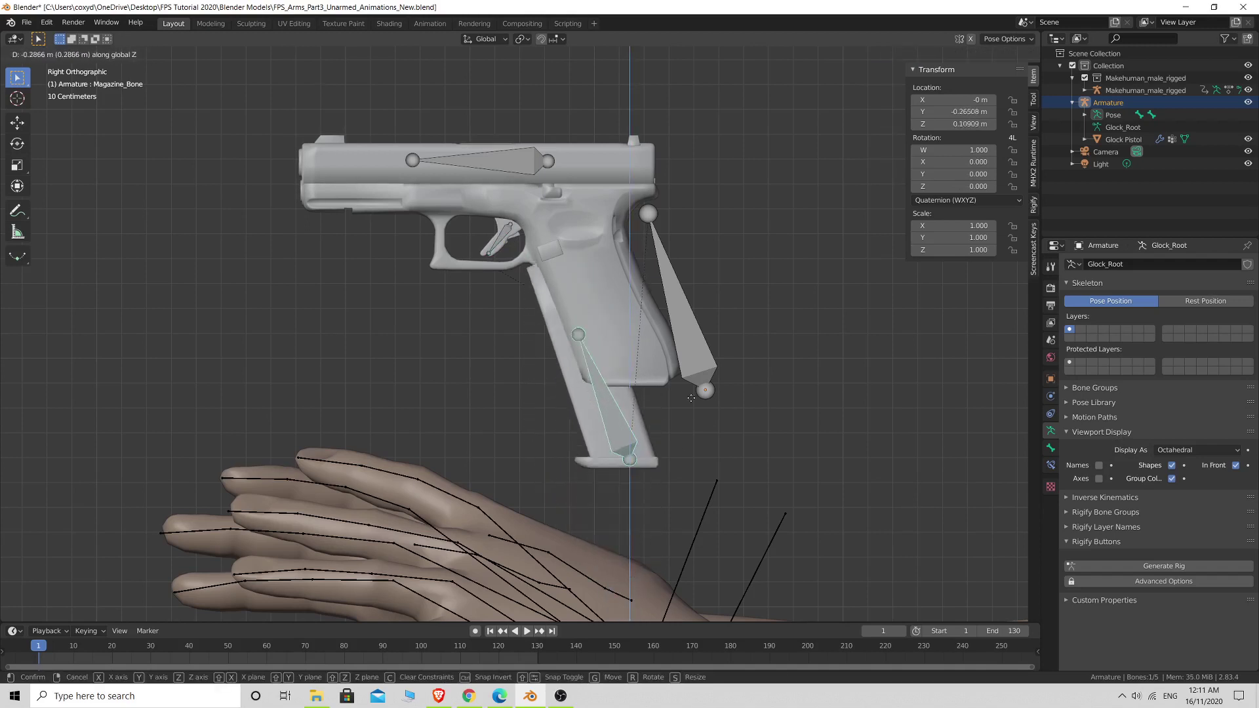
pyautogui.rightClick(712, 417)
pyautogui.moveTo(760, 288)
pyautogui.mouseDown(button='middle')
pyautogui.moveTo(736, 293)
pyautogui.moveTo(753, 304)
pyautogui.moveTo(681, 320)
pyautogui.moveTo(602, 321)
pyautogui.moveTo(754, 312)
pyautogui.moveTo(751, 277)
pyautogui.moveTo(745, 289)
pyautogui.mouseUp(button='middle')
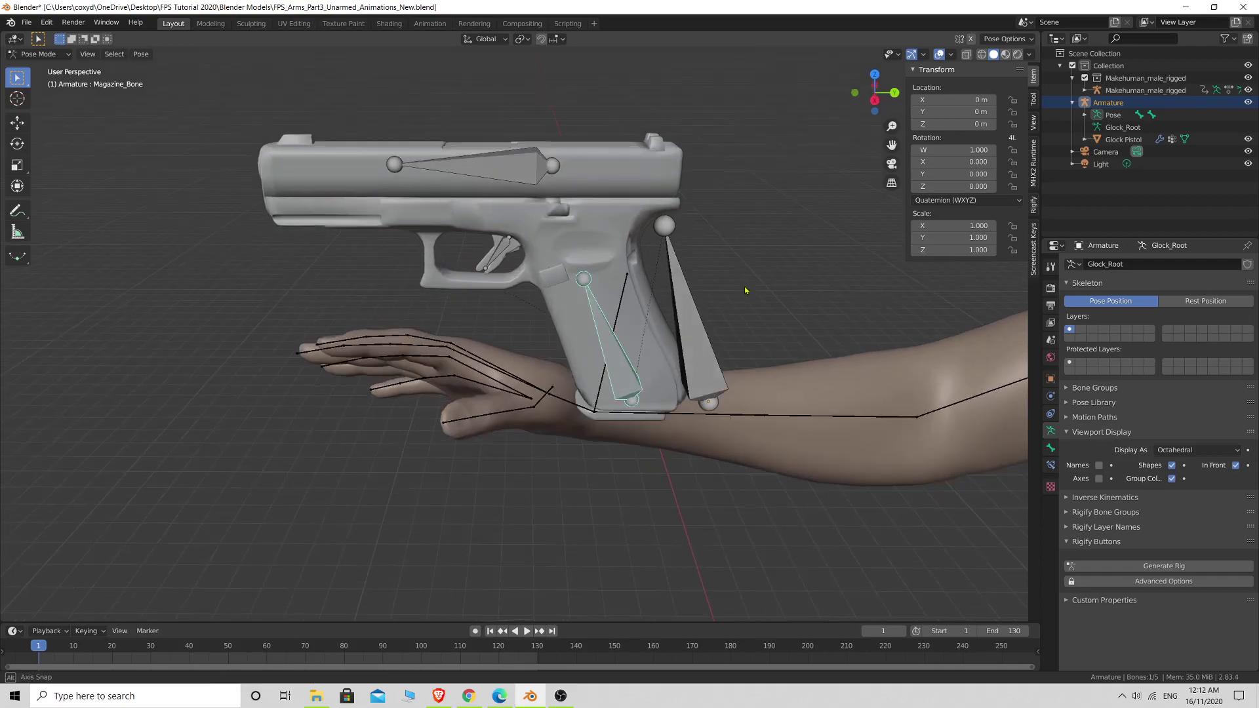
pyautogui.moveTo(723, 379); pyautogui.dragTo(794, 350, button='middle')
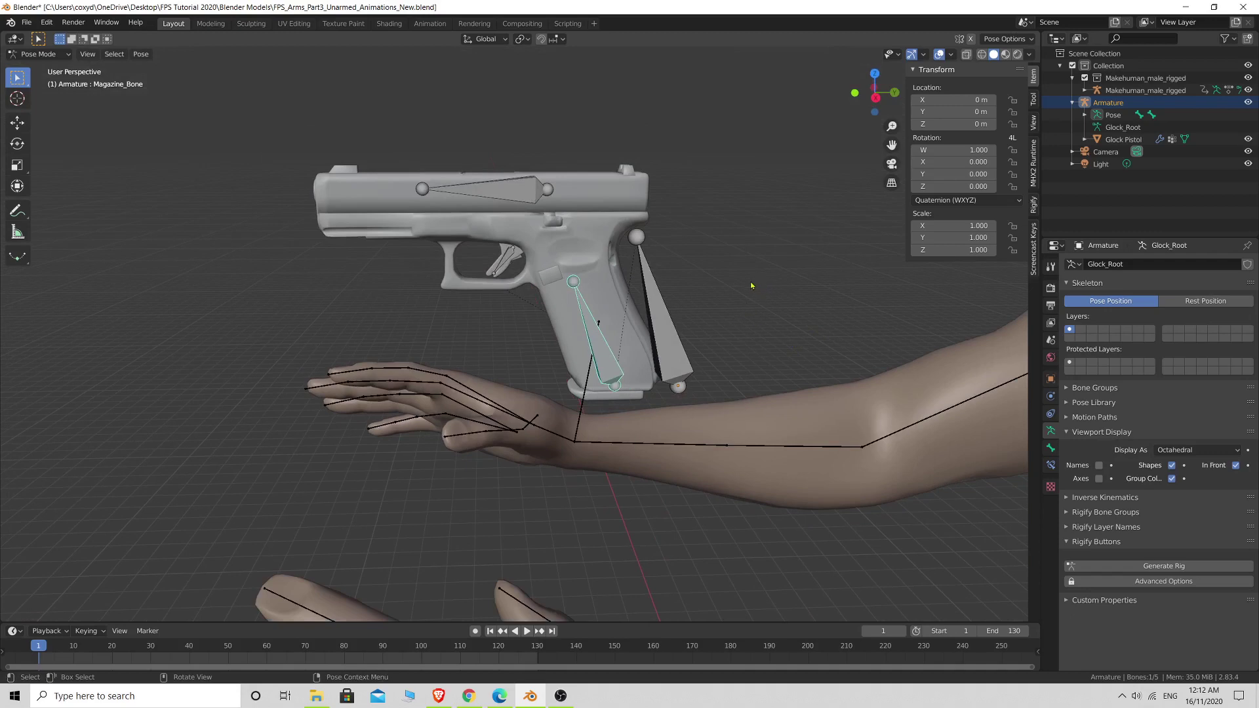
pyautogui.moveTo(768, 275); pyautogui.dragTo(675, 301, button='middle')
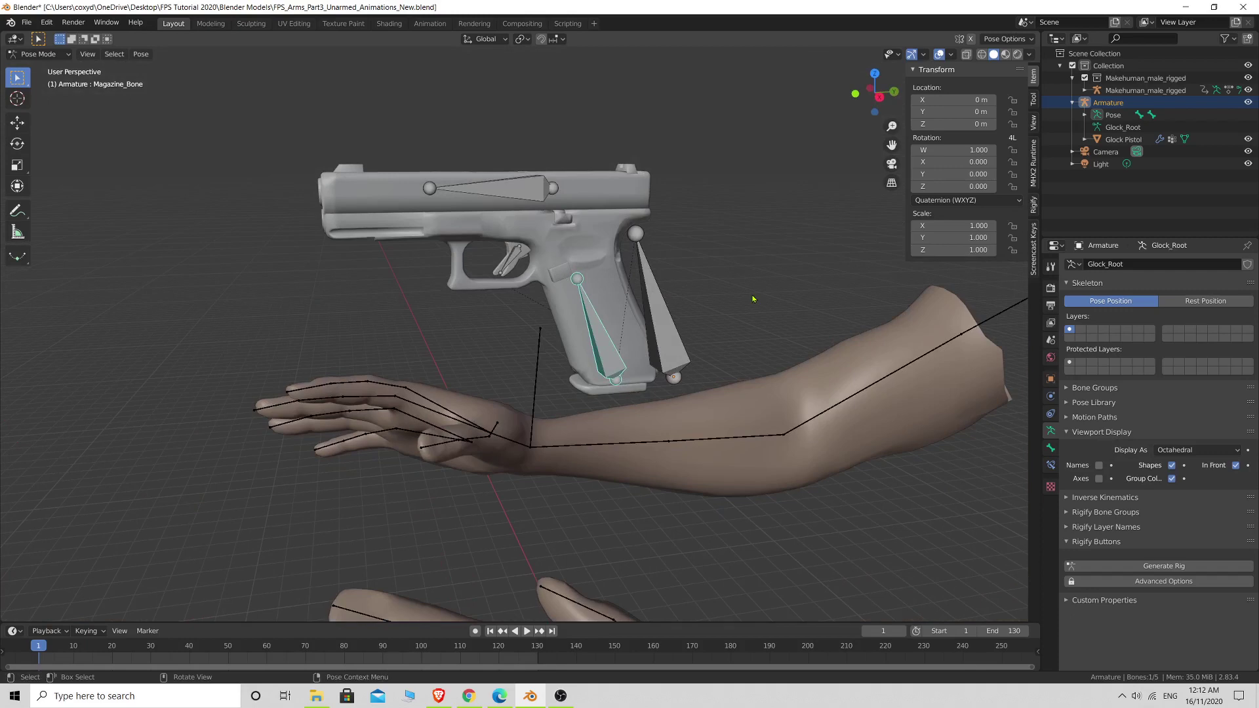